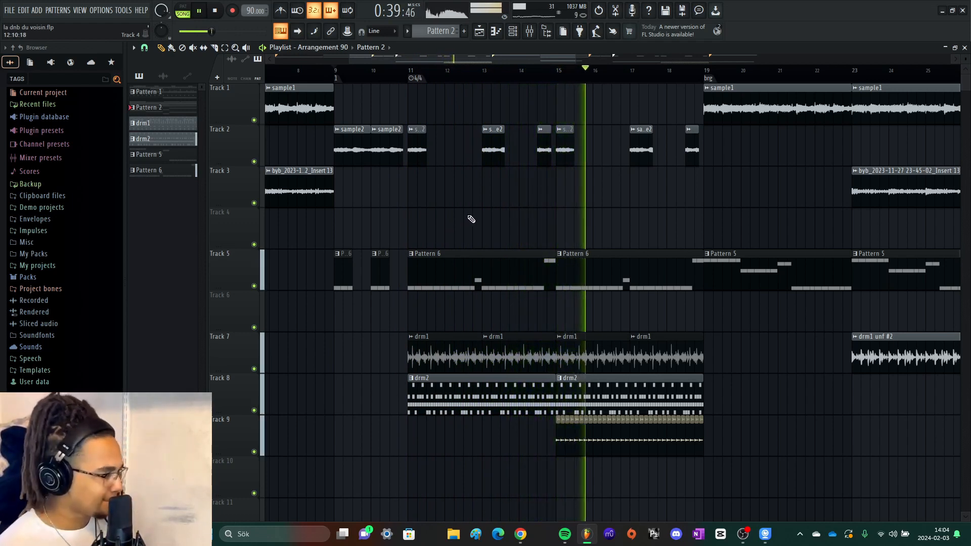
Stop playback, move the song position to bar 11 and solo Track 5.
key("space")
scroll(462, 214, "down", 4)
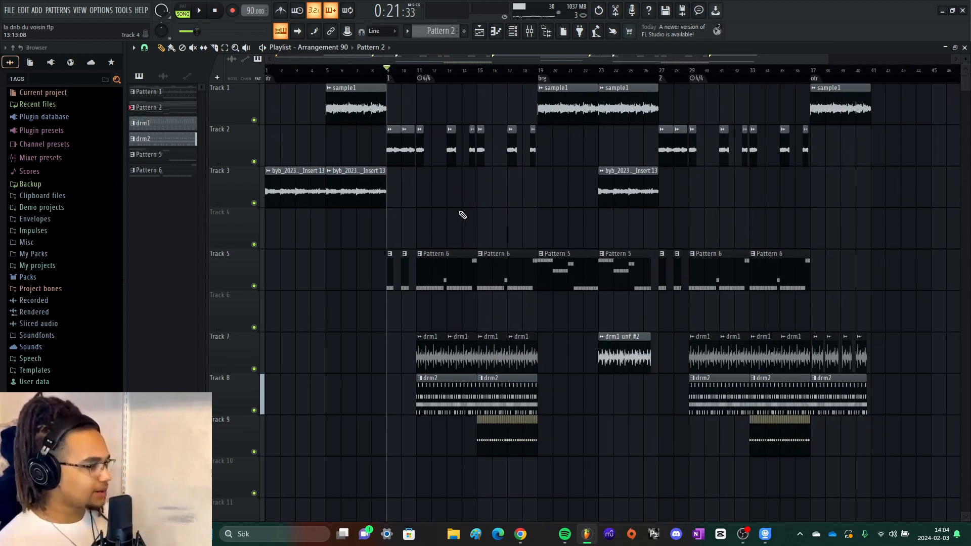
scroll(414, 215, "up", 4)
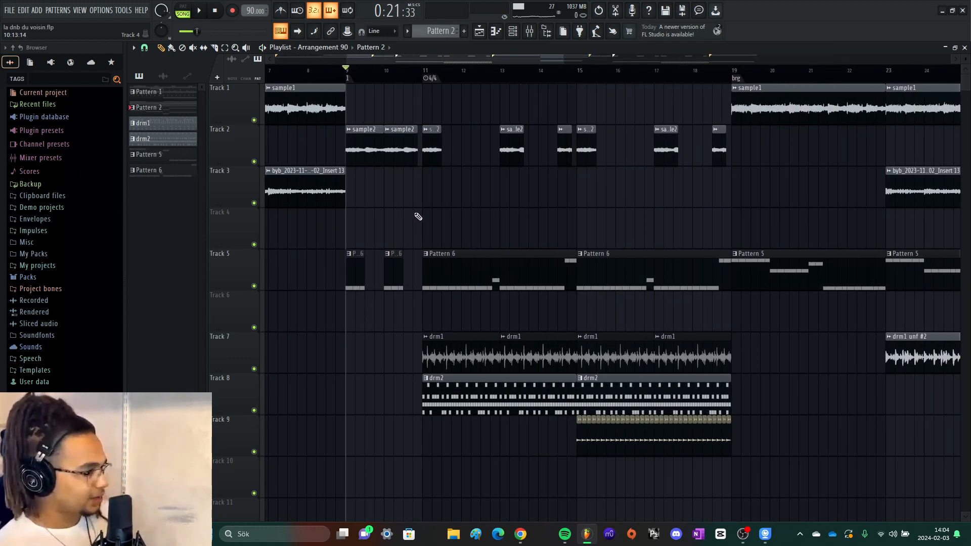
scroll(416, 220, "up", 3)
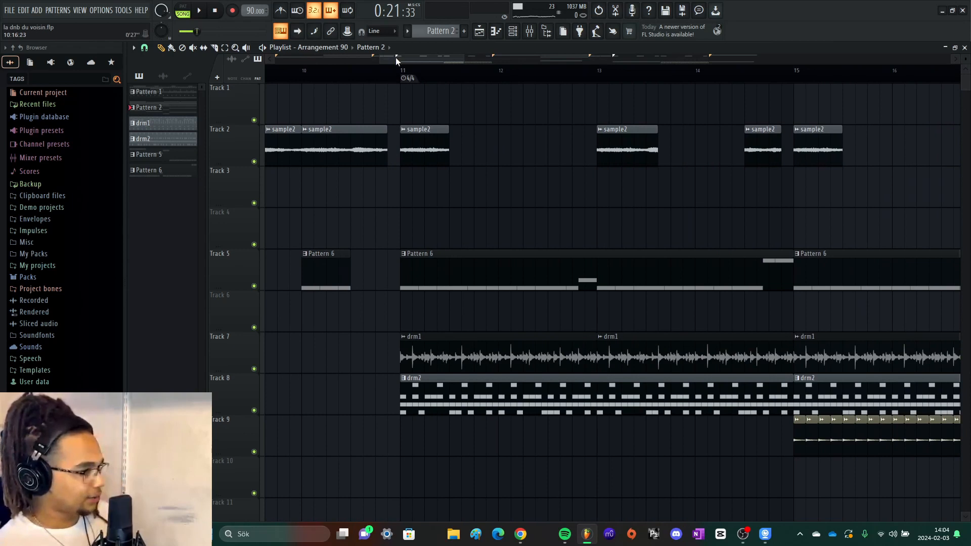
left_click(401, 70)
right_click(255, 287)
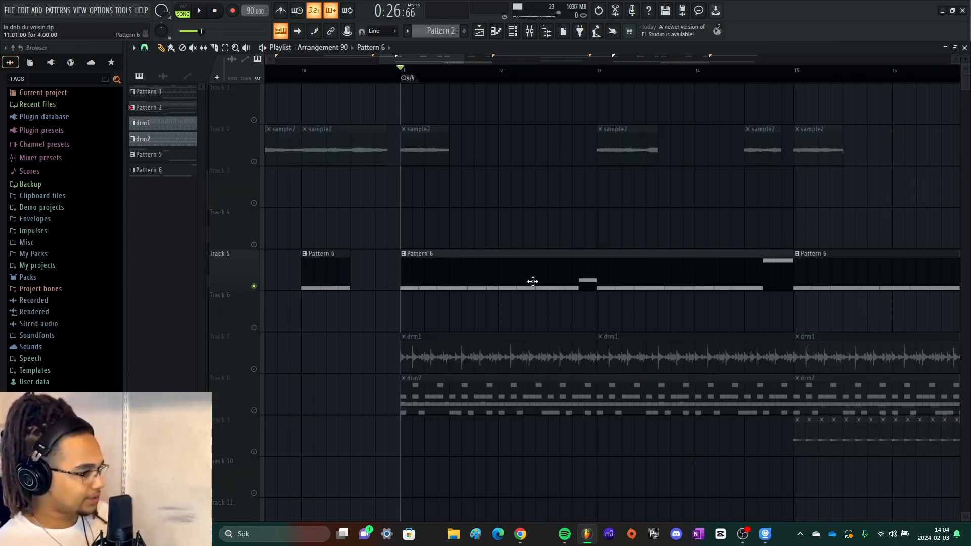
Open the Pattern 6 clip at bar 11 in the piano roll and play its 808 bassline through.
double_click(531, 281)
key("space")
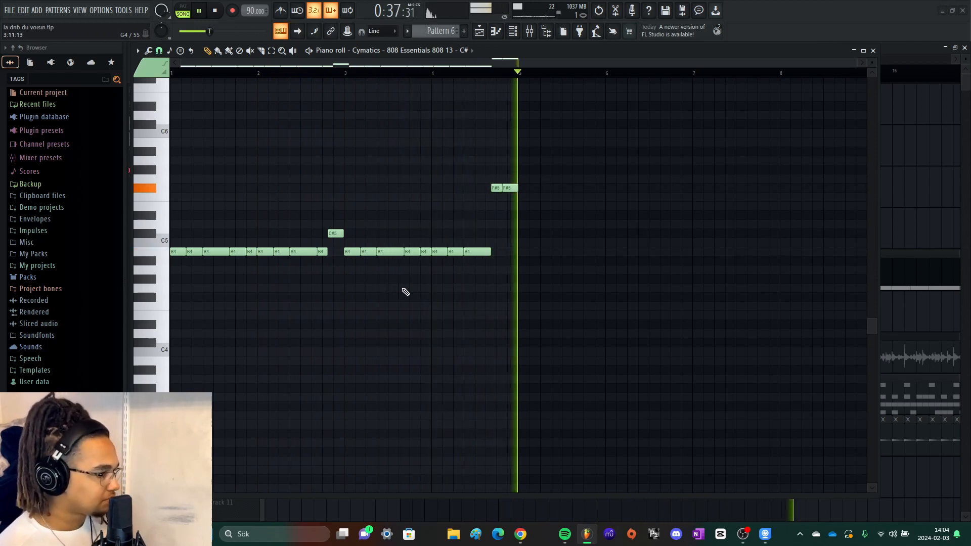
key("space")
left_click(873, 51)
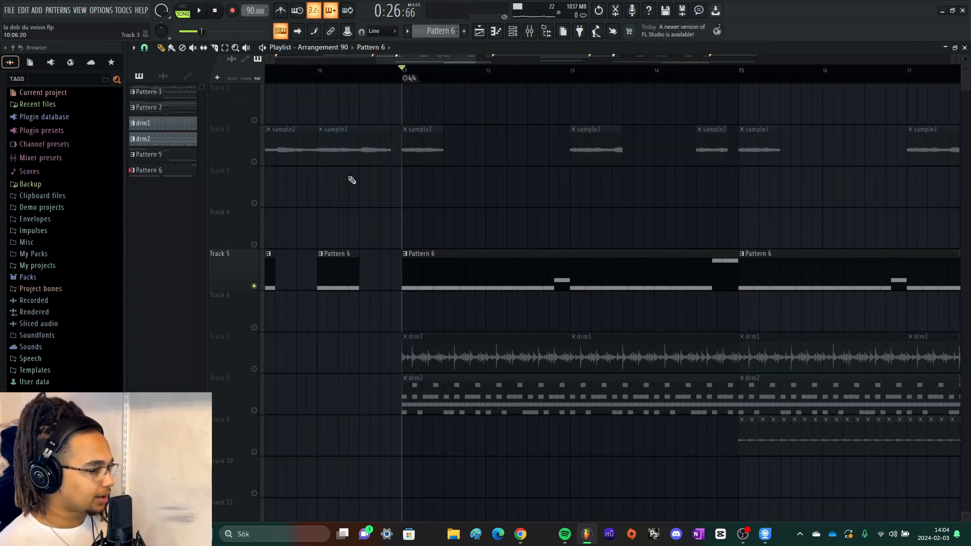
Raise all Pattern 6 bass notes two octaves in the piano roll and audition the B6 and A#7 keys.
scroll(473, 268, "down", 2)
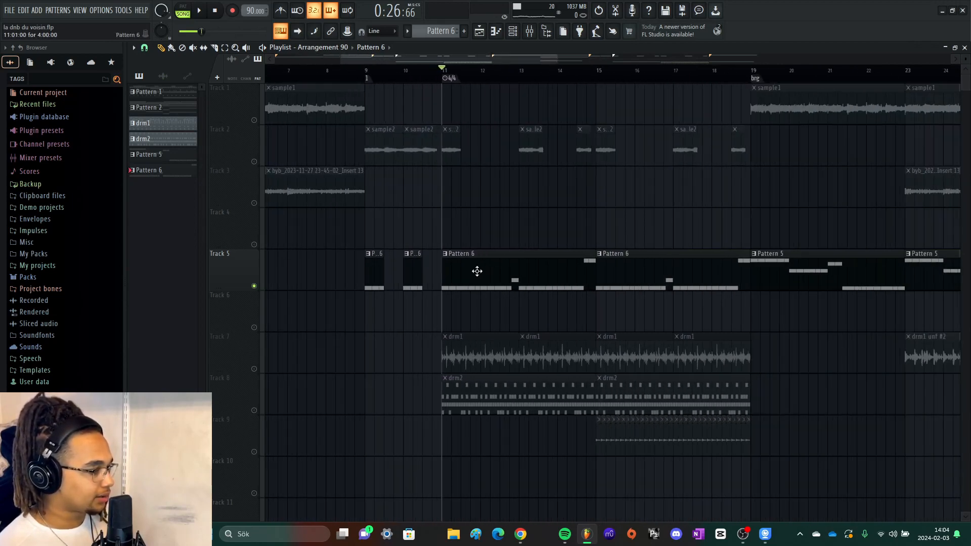
double_click(475, 273)
key("ctrl+Up")
key("ctrl+Up")
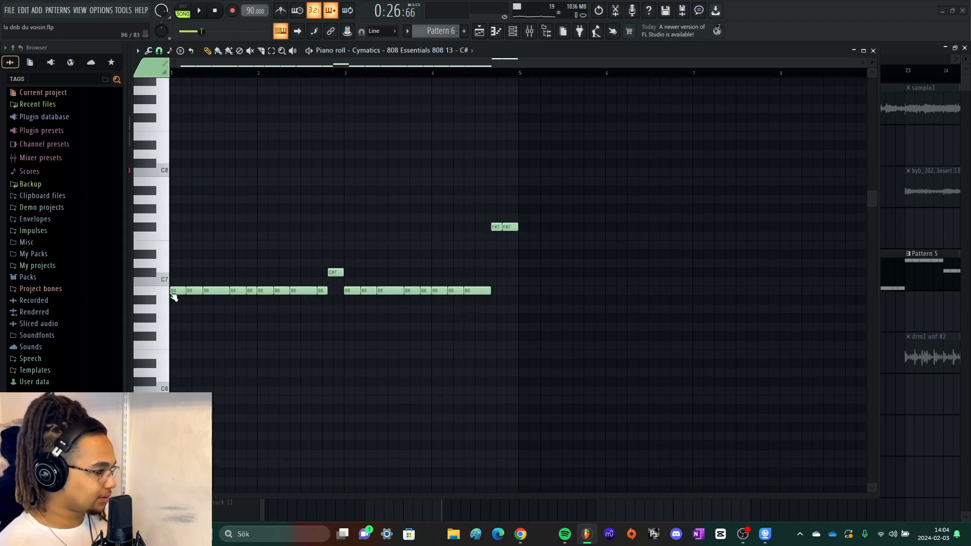
left_click(165, 296)
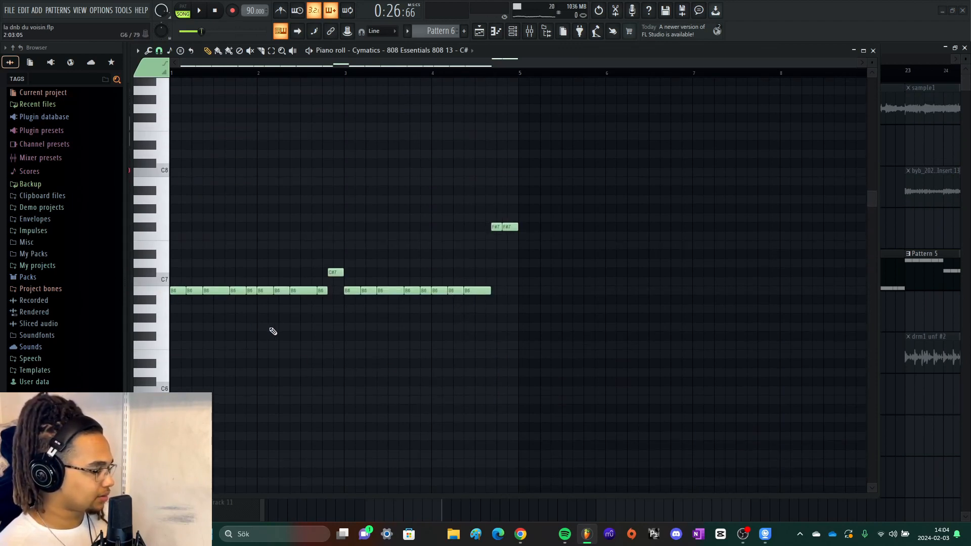
scroll(232, 297, "up", 4)
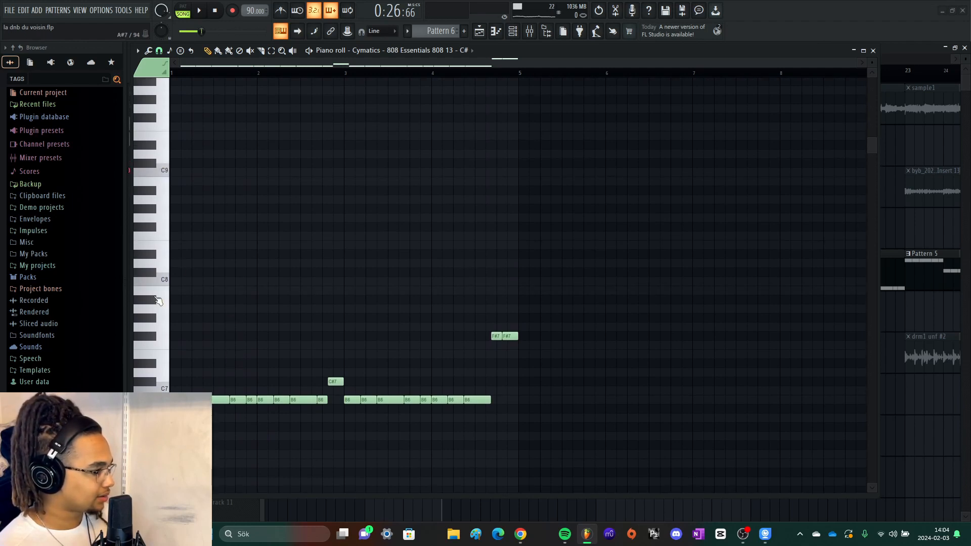
left_click(156, 301)
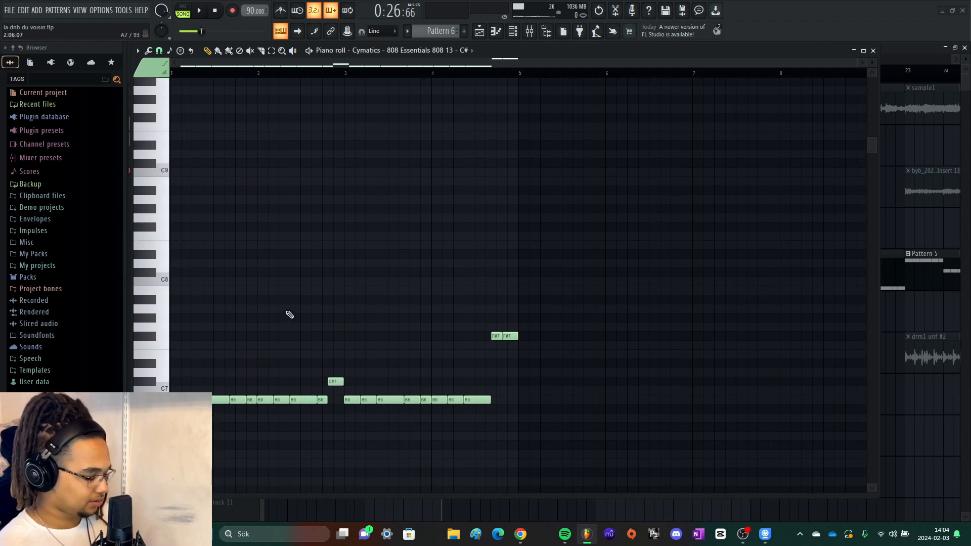
Transpose all Pattern 6 notes down one semitone, audition the A#6 key and close the piano roll.
key("Down")
scroll(171, 342, "down", 3)
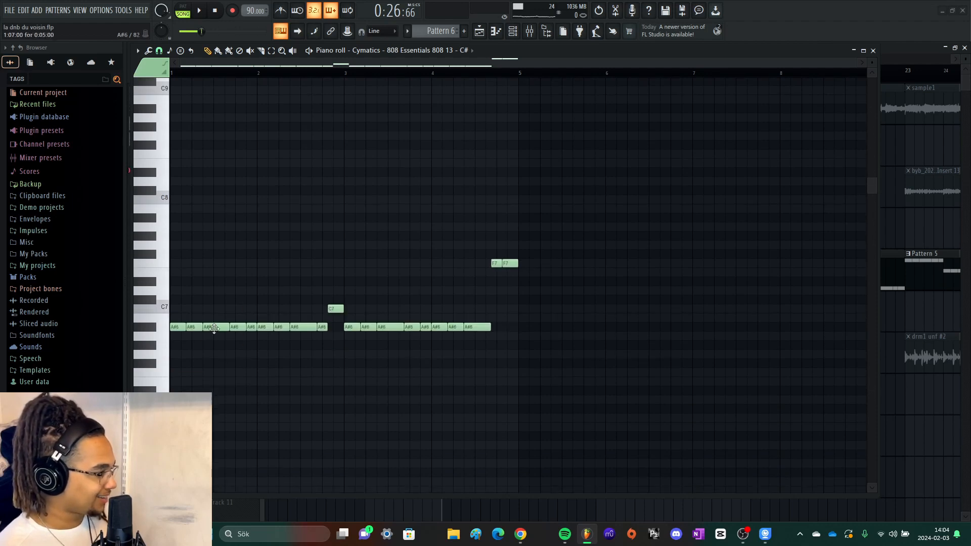
left_click(154, 329)
scroll(238, 293, "up", 4)
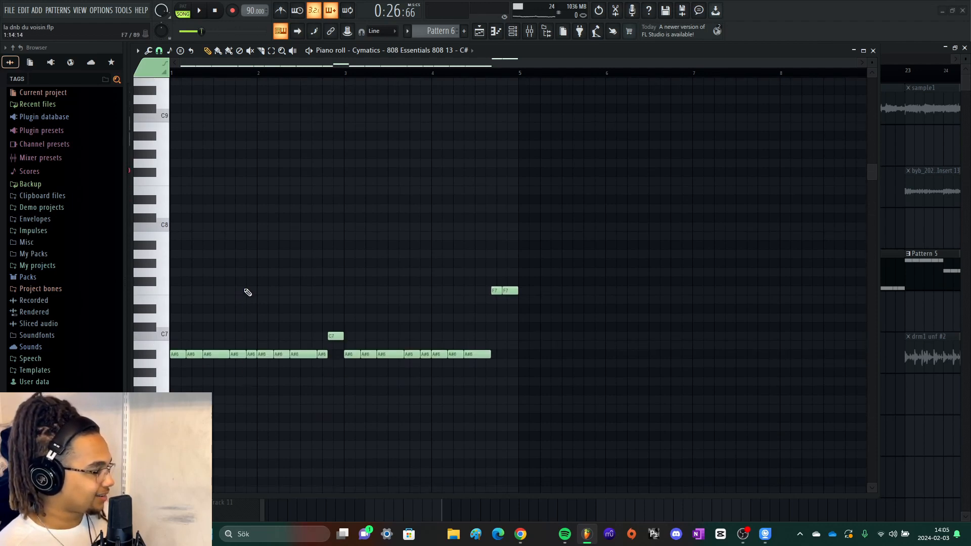
scroll(196, 320, "down", 6)
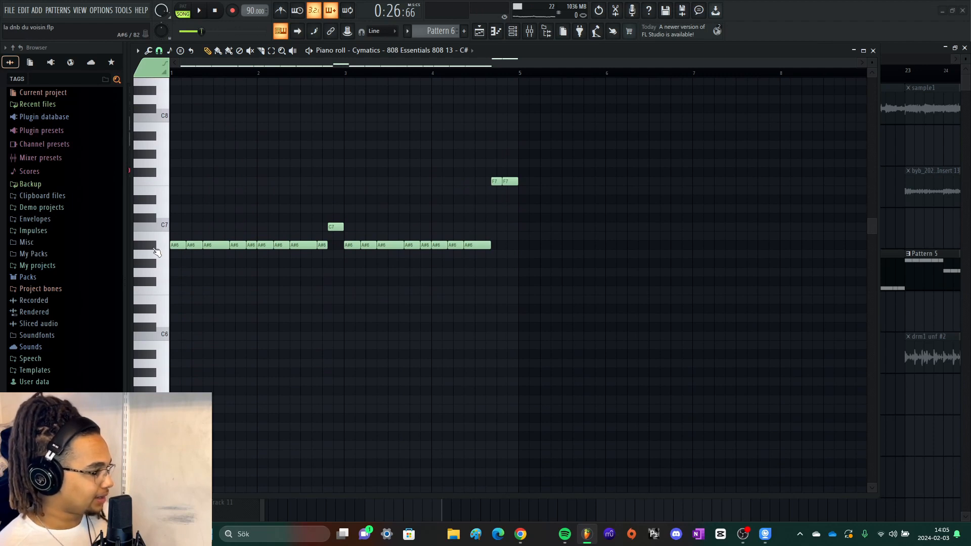
left_click(152, 246)
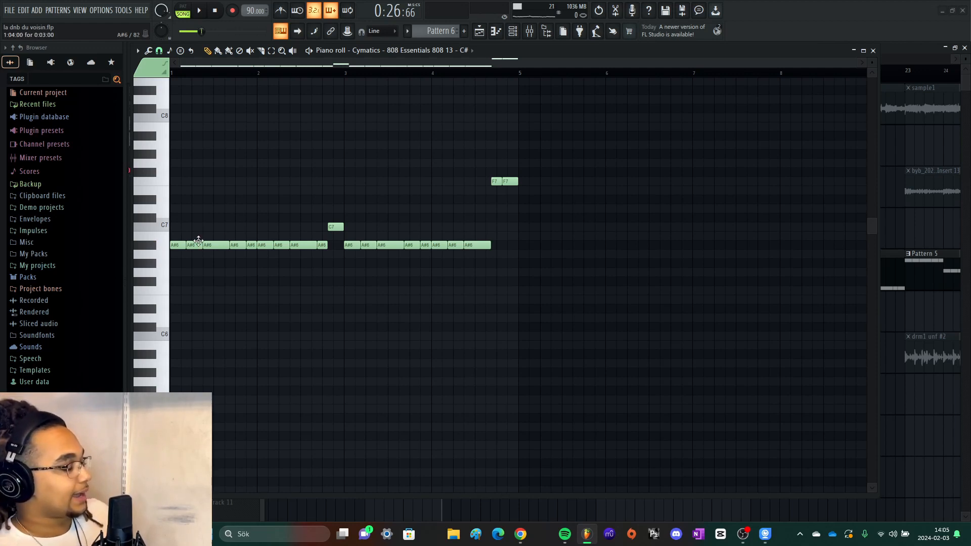
left_click(873, 51)
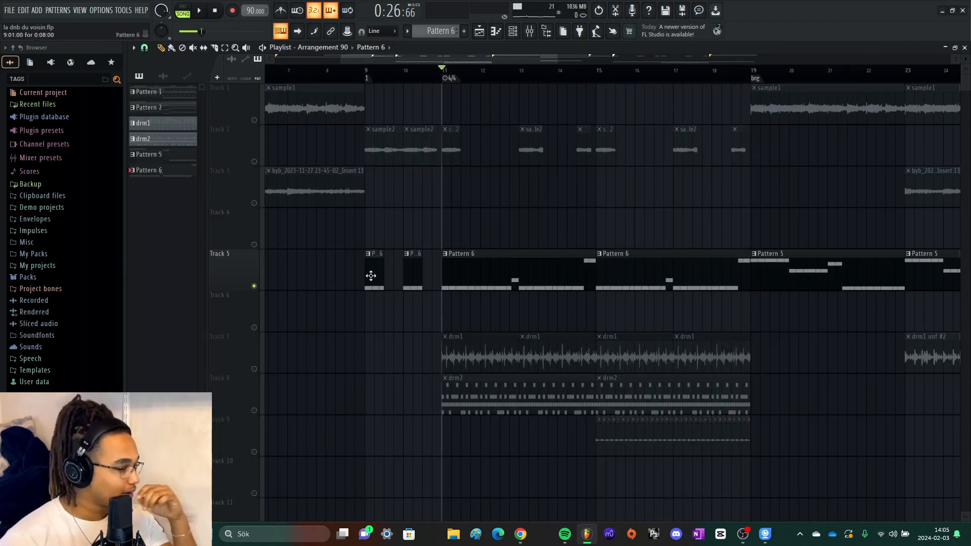
Unsolo Track 5 and lower all Pattern 6 notes two octaves so the main note is A#4.
right_click(254, 286)
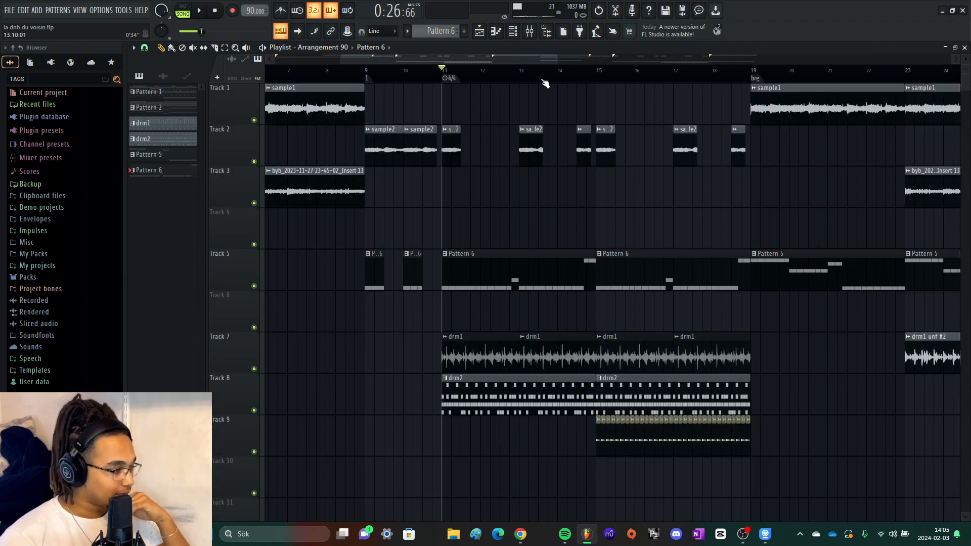
double_click(475, 273)
key("ctrl+Down")
key("ctrl+Down")
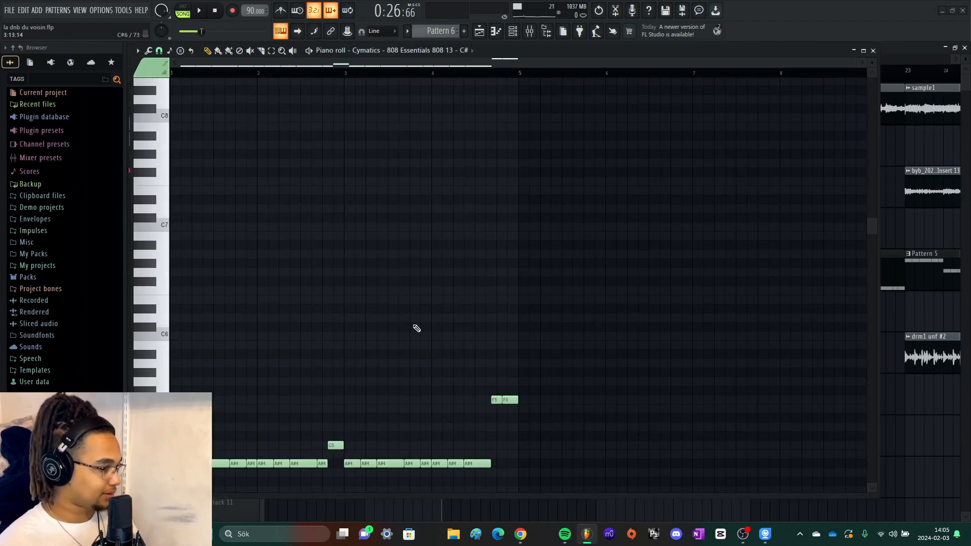
scroll(416, 328, "down", 3)
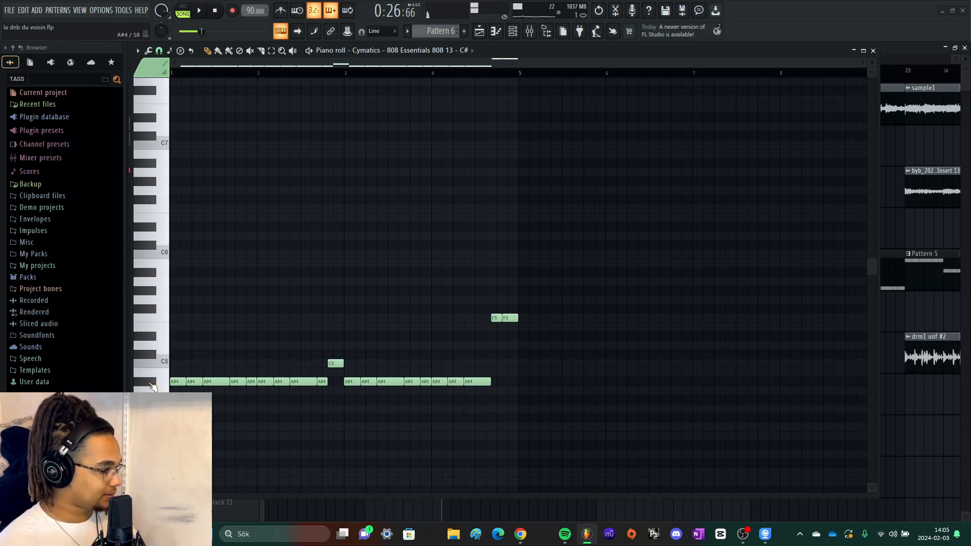
Move the five A#4 notes in the first bar up to F5 and play the changed bassline.
left_click_drag(251, 394, 172, 313)
left_click(211, 288)
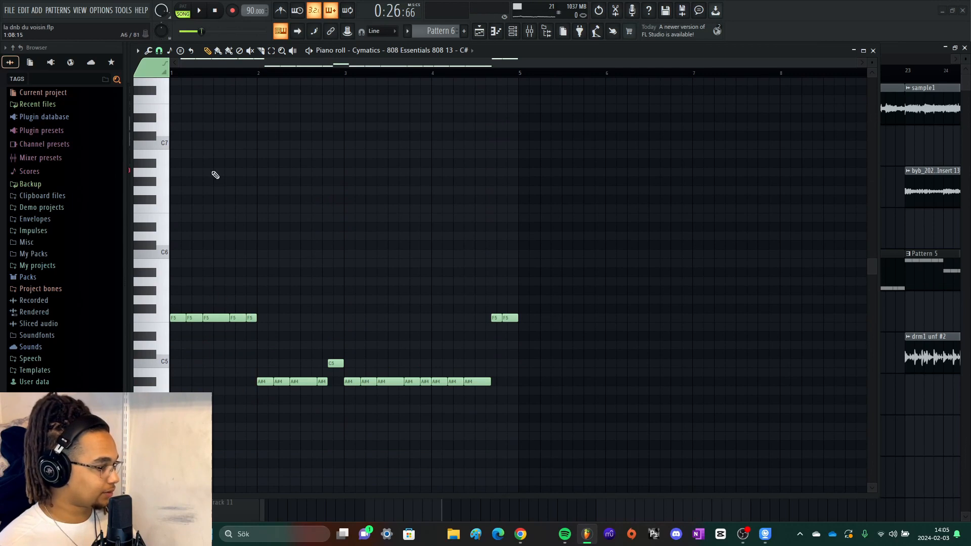
key("space")
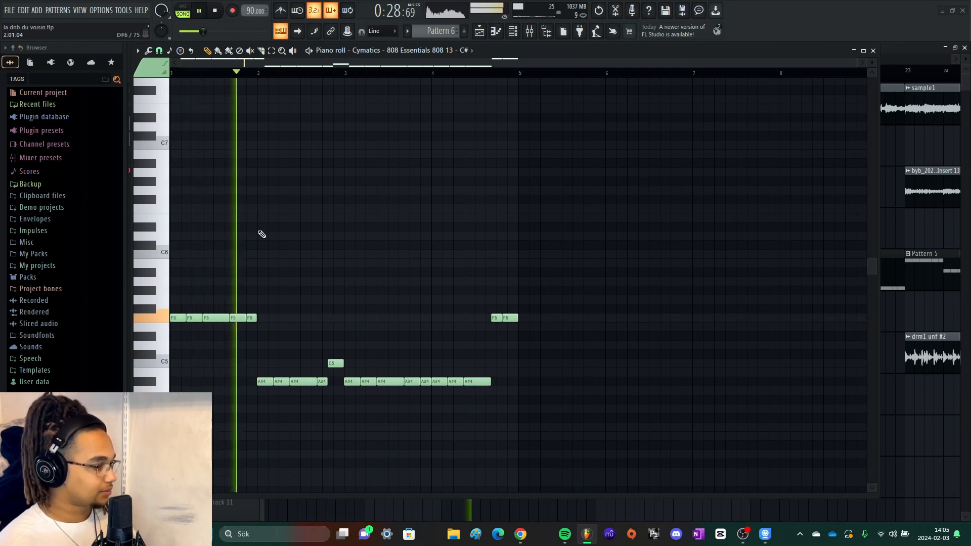
key("space")
Move the five first-bar notes back down to A#4, deselect them and play the bassline.
left_click_drag(281, 331, 116, 312)
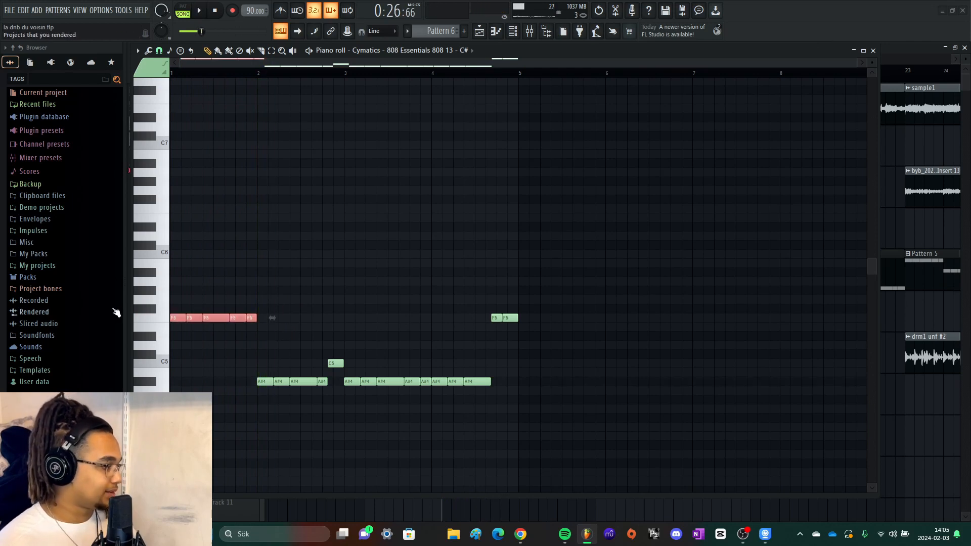
key("shift+Down")
key("shift+Down")
key("shift+Down")
key("shift+Down")
key("shift+Down")
key("shift+Down")
key("shift+Down")
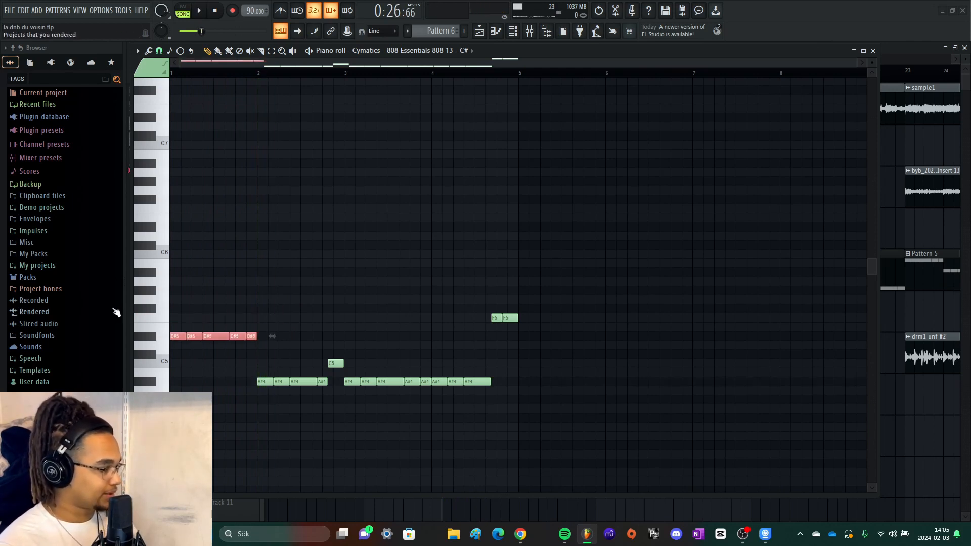
key("ctrl+d")
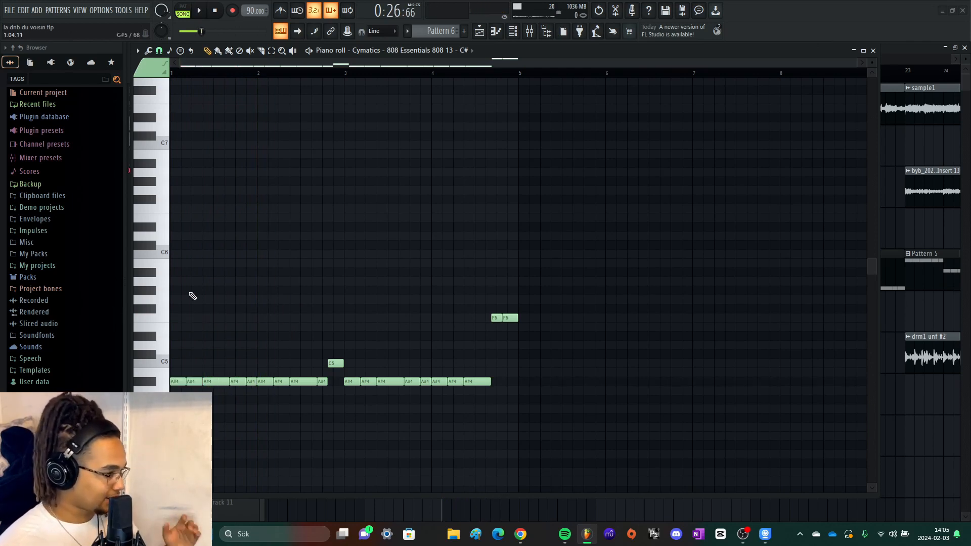
key("space")
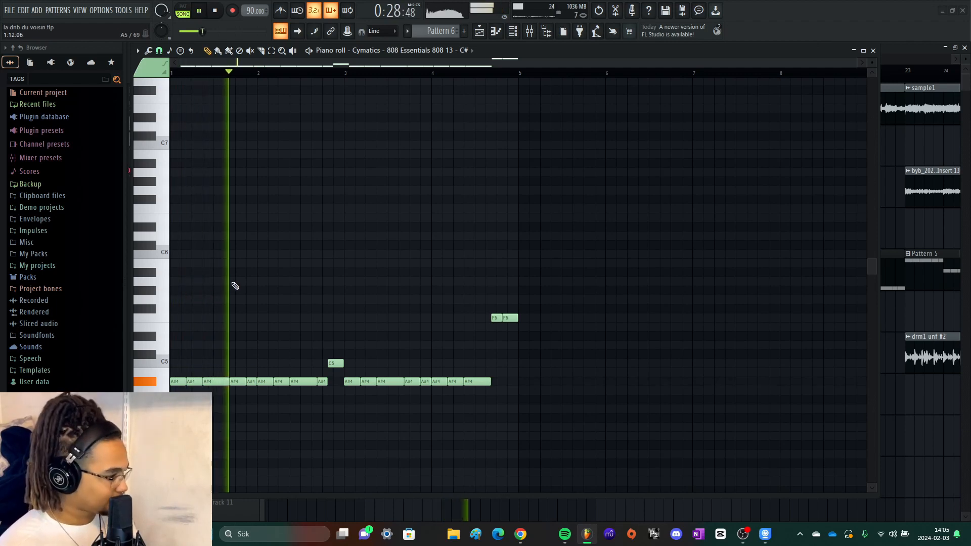
key("space")
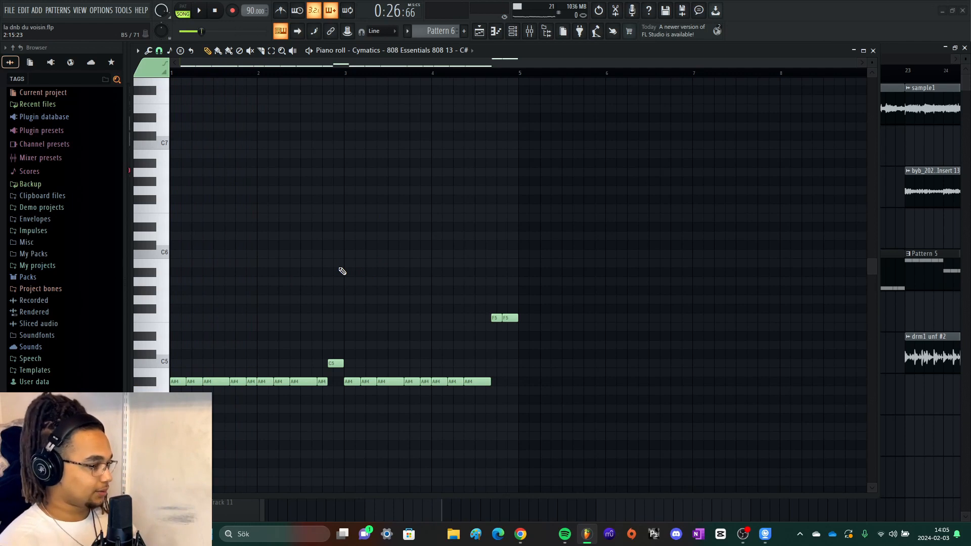
Raise all Pattern 6 notes three octaves so the main note sits on A#7.
key("ctrl+Up")
key("ctrl+Up")
key("ctrl+Up")
scroll(155, 256, "up", 3)
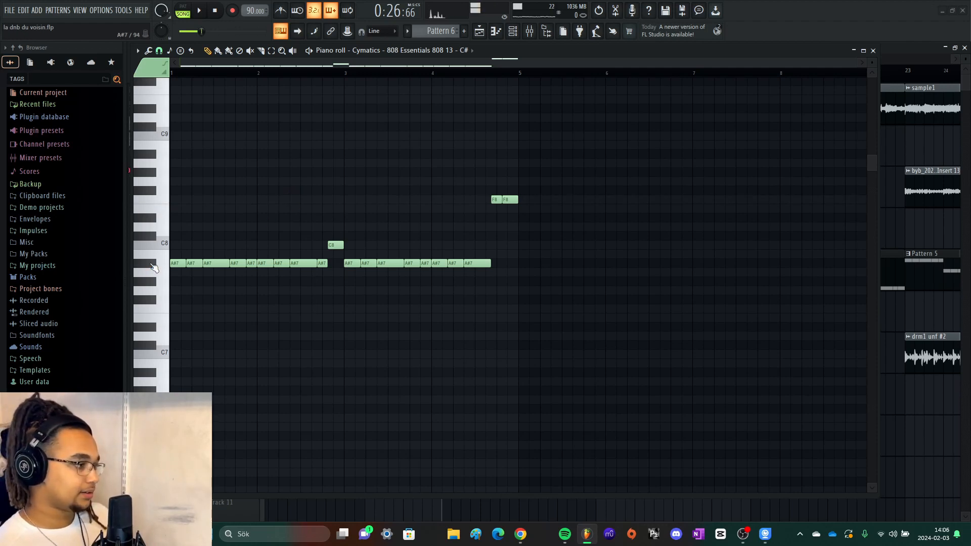
Lower all Pattern 6 notes three octaves back to A#4.
key("ctrl+Down")
key("ctrl+Down")
key("ctrl+Down")
Play the start and the end of the Pattern 6 bassline with the full beat, then close the piano roll.
key("space")
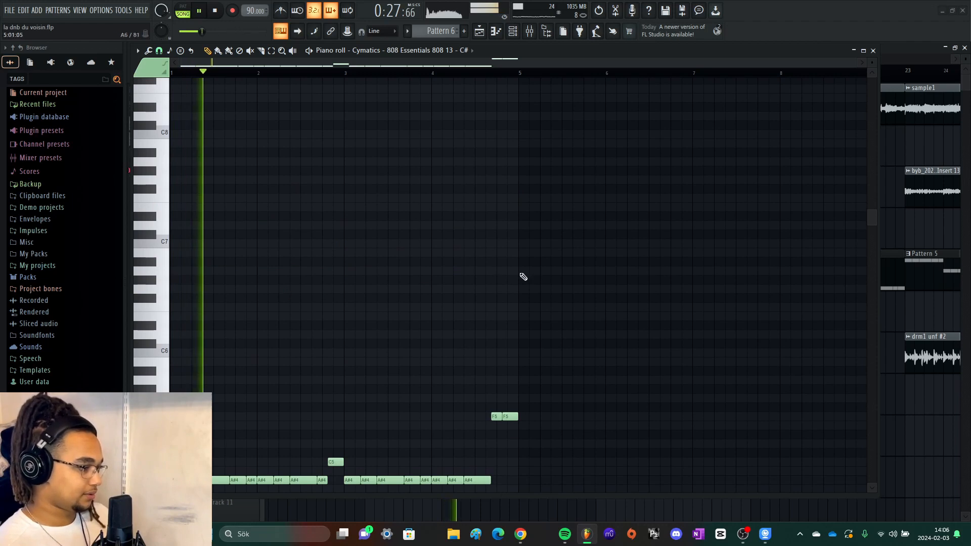
key("space")
key("space")
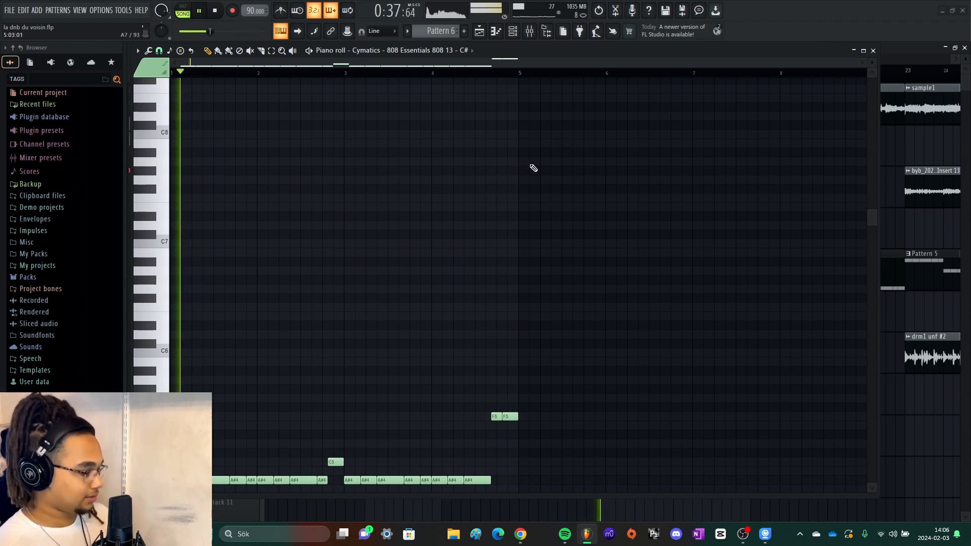
key("space")
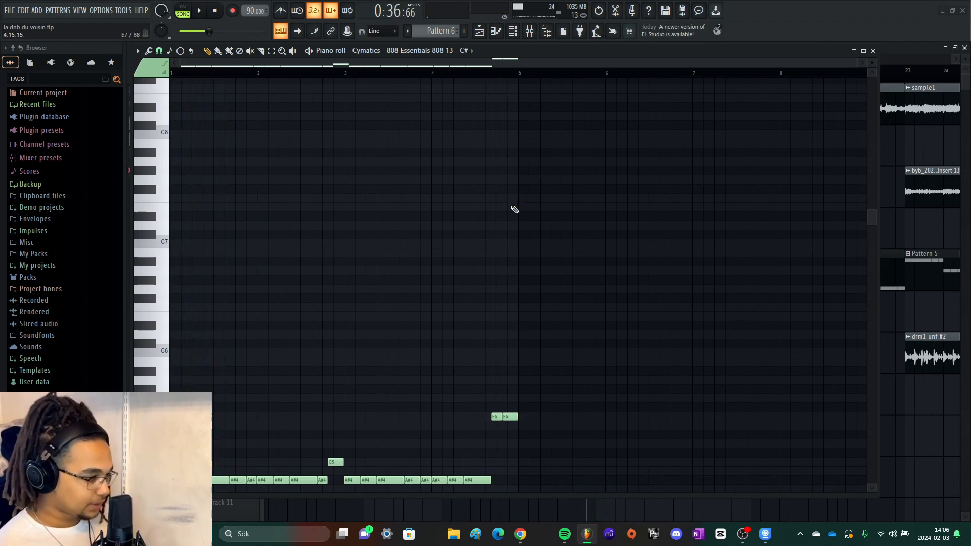
left_click(873, 50)
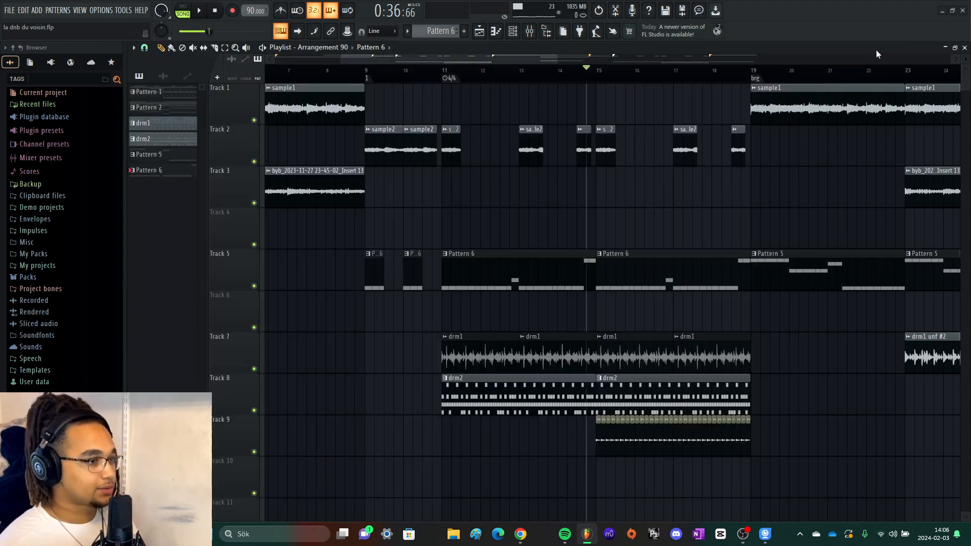
Solo Track 7 and play its drm1 drum loop from bar 11.
scroll(495, 224, "down", 4)
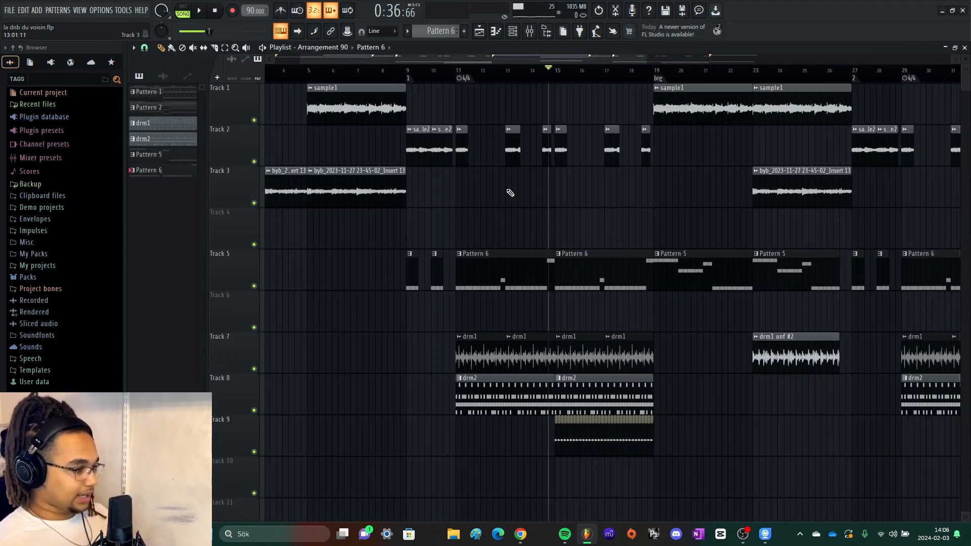
scroll(528, 240, "up", 3)
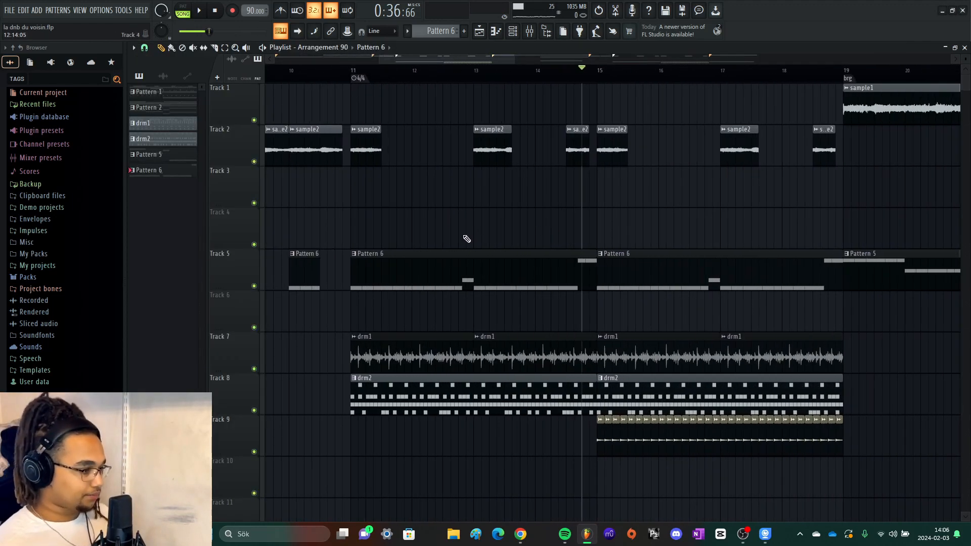
right_click(253, 369)
scroll(362, 213, "up", 3)
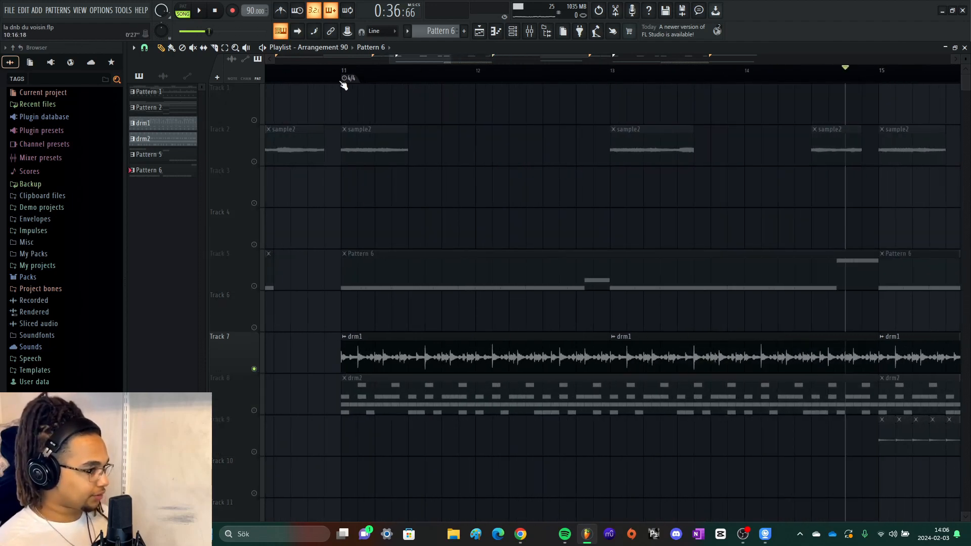
left_click(344, 81)
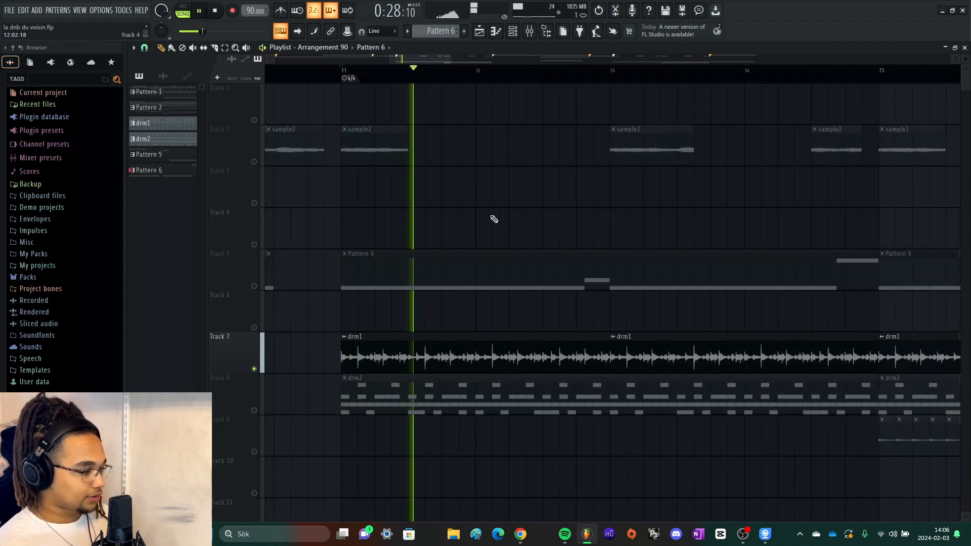
Solo Track 8 and play its drm2 drum pattern from bar 11.
key("space")
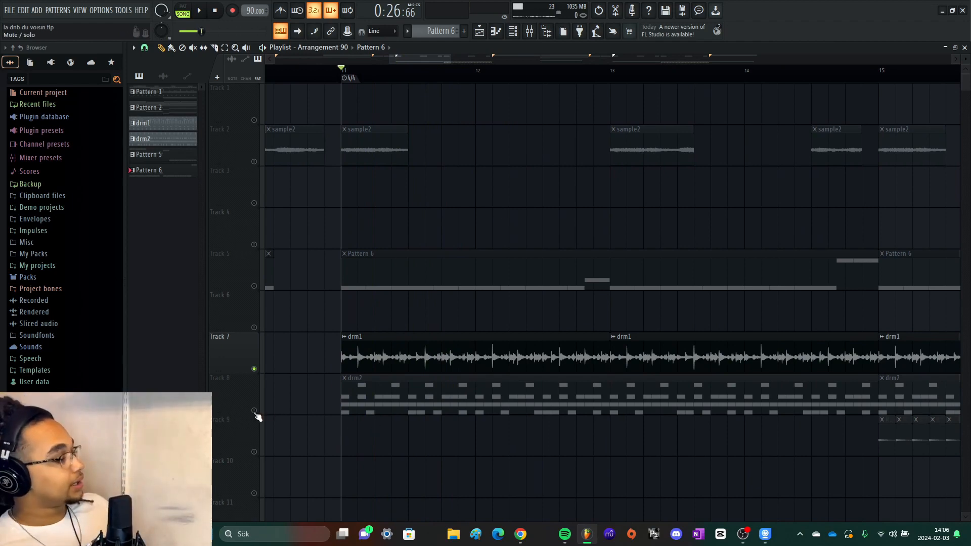
right_click(253, 410)
key("space")
scroll(399, 454, "down", 3)
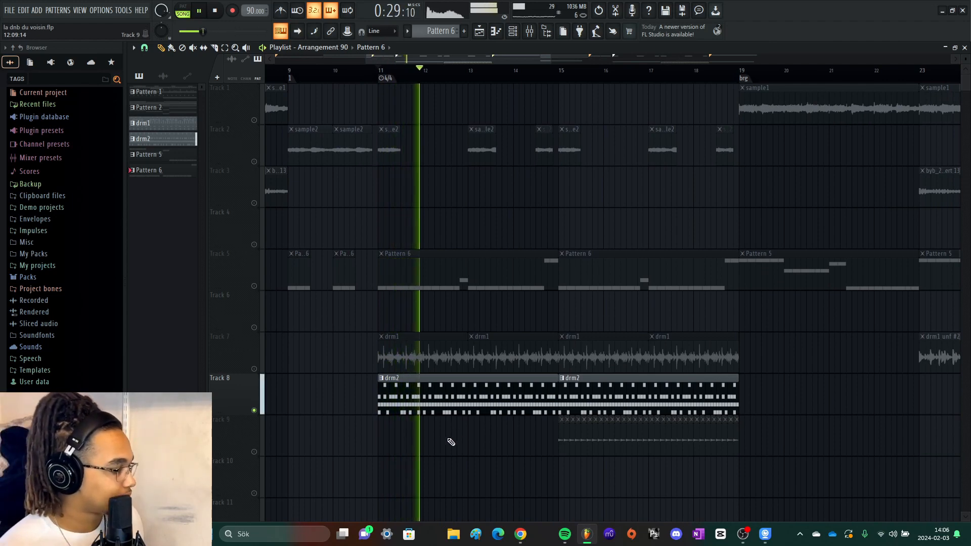
key("space")
Solo Track 9 and play its row of short clips from bar 15.
right_click(254, 452)
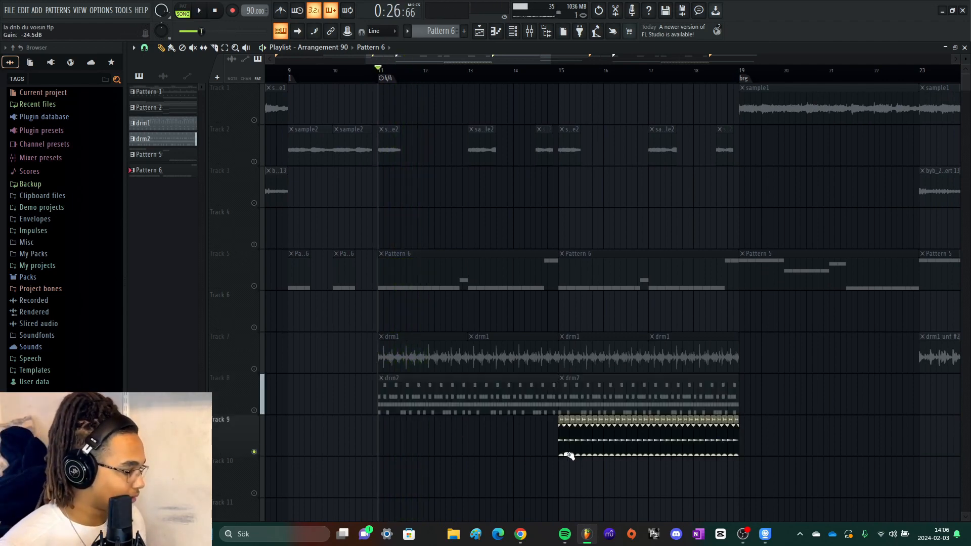
scroll(545, 55, "up", 3)
left_click(548, 76)
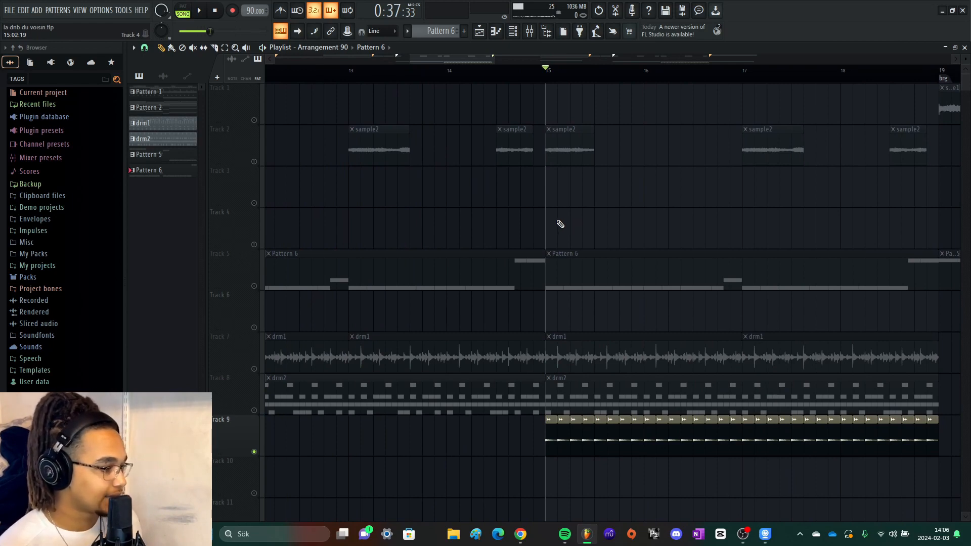
key("space")
scroll(614, 230, "down", 3)
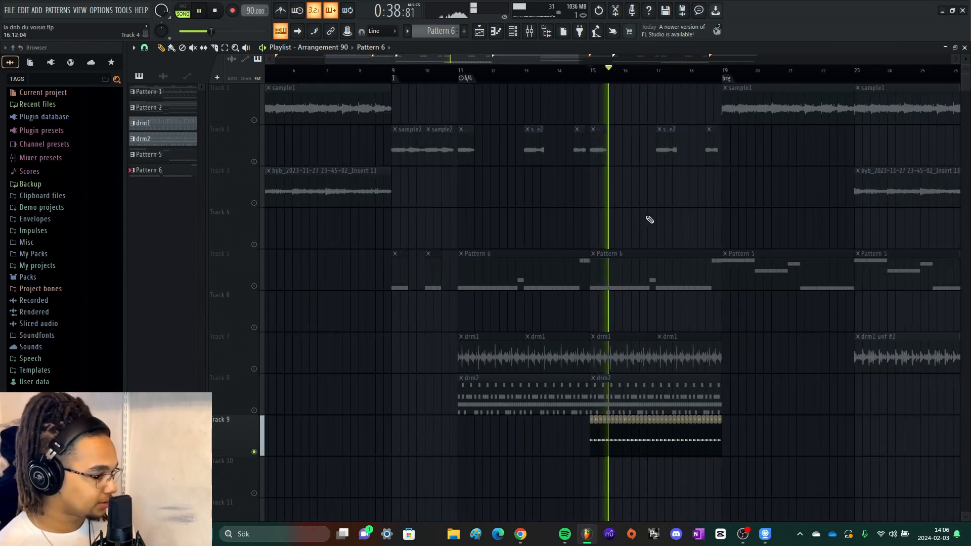
key("space")
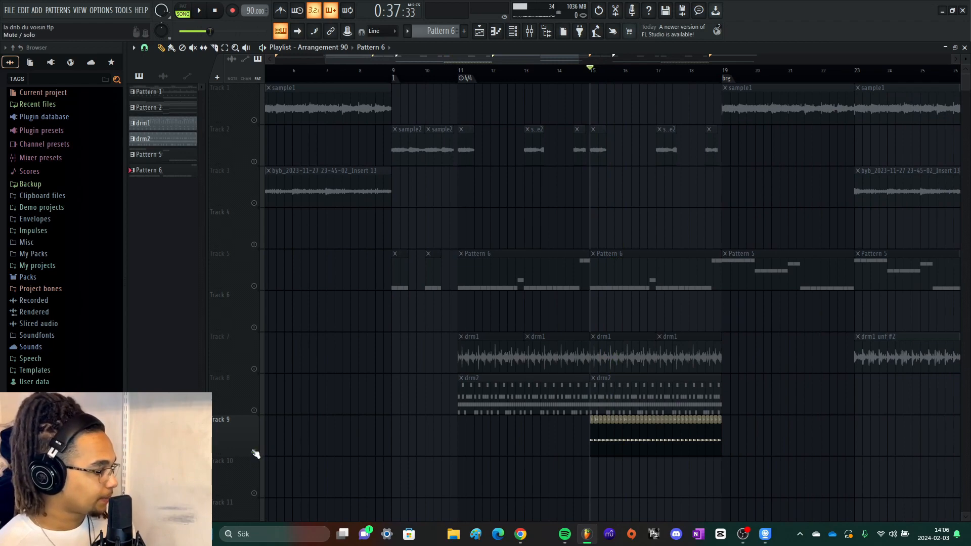
Solo Track 7 again and set the playback position to the start of drm1 at bar 11.
right_click(254, 452)
right_click(254, 369)
scroll(469, 225, "up", 3)
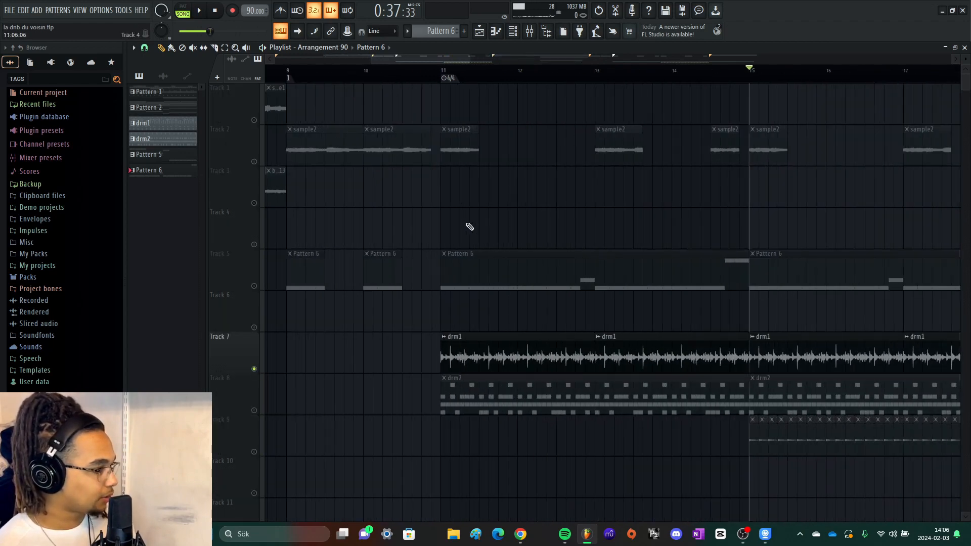
left_click(439, 76)
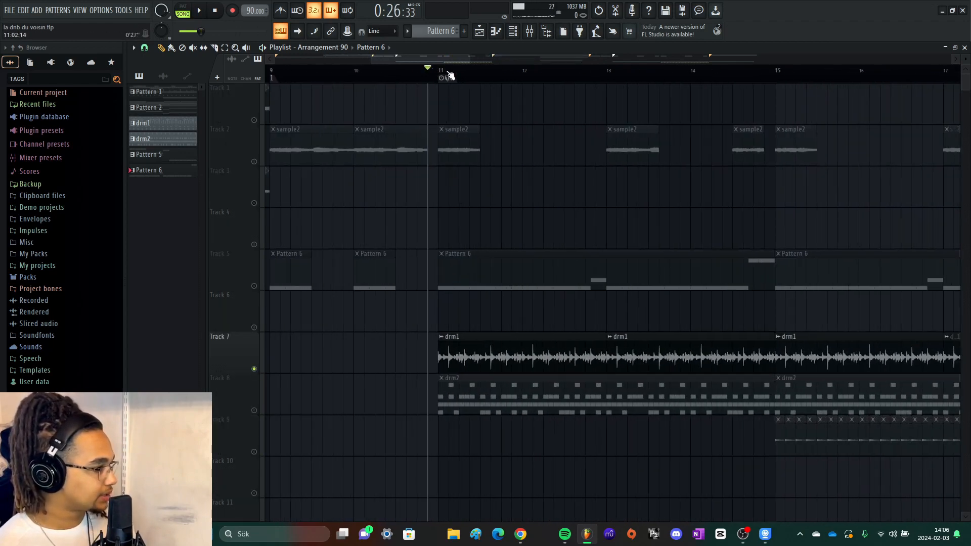
Open the drm1 pattern in the Channel rack and show its drum channels from Sabian Ride to 707 Snare #2.
left_click(180, 133)
scroll(390, 256, "down", 4)
scroll(379, 275, "up", 3)
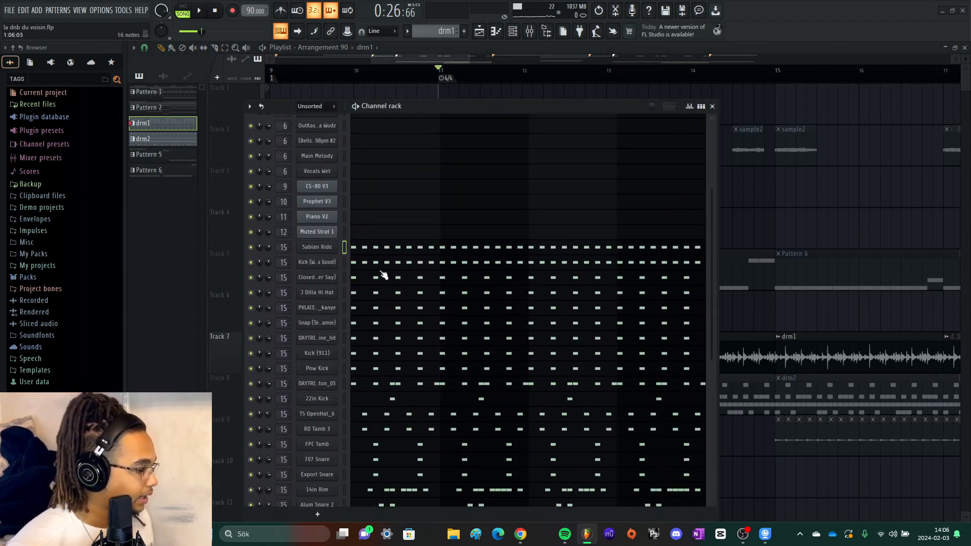
scroll(378, 257, "down", 1)
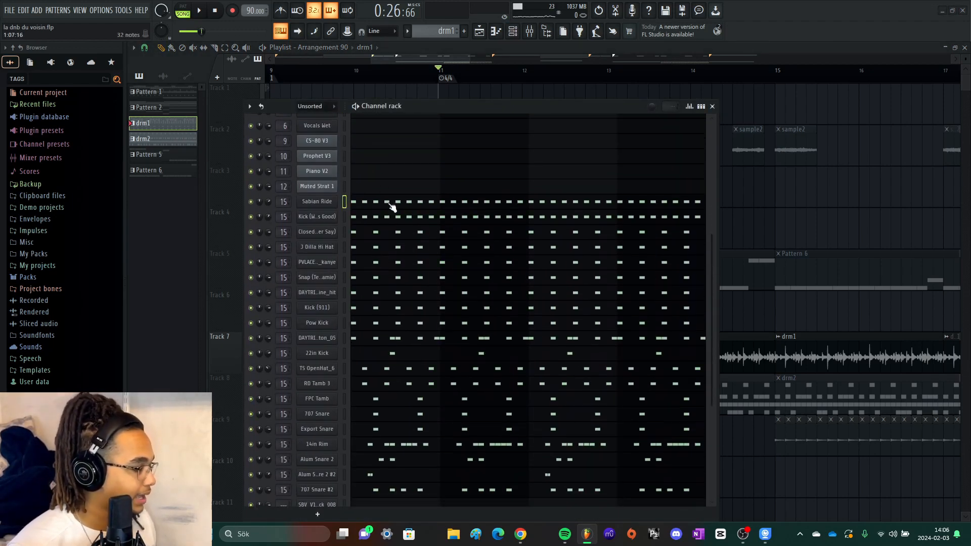
scroll(391, 208, "down", 3)
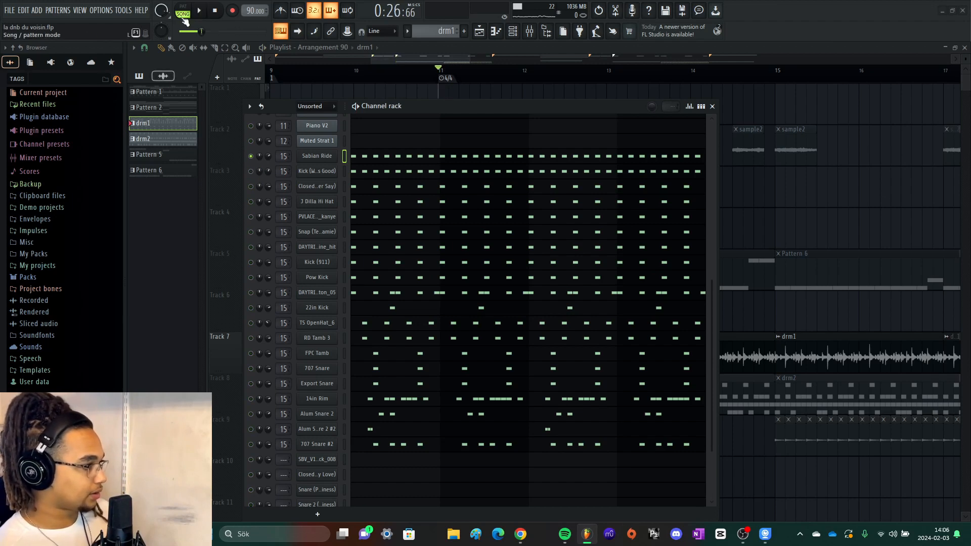
Play drm1 in pattern mode starting with only Sabian Ride, unmuting the channels one by one from the first Kick through Pow Kick.
key("l")
left_click(250, 171)
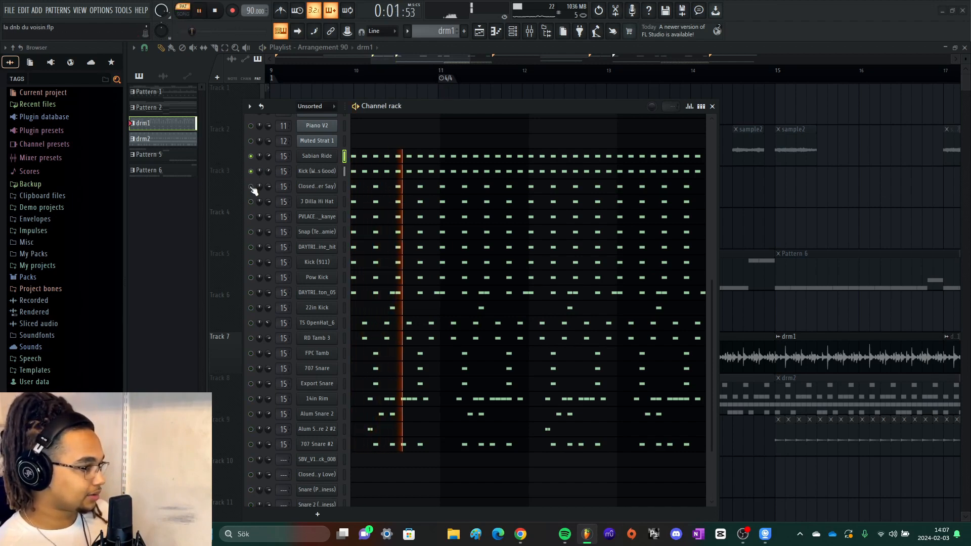
left_click(250, 187)
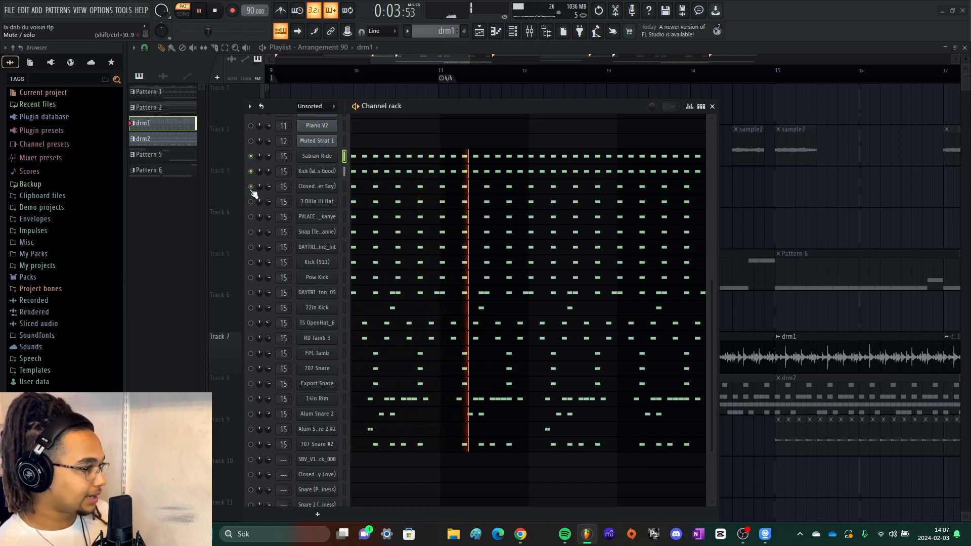
left_click(251, 202)
left_click(250, 217)
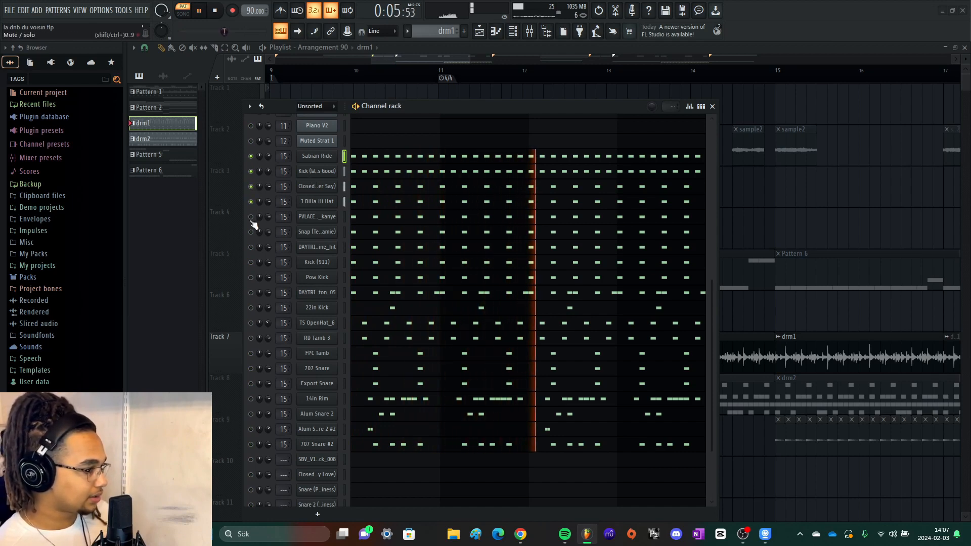
left_click(250, 232)
left_click(250, 248)
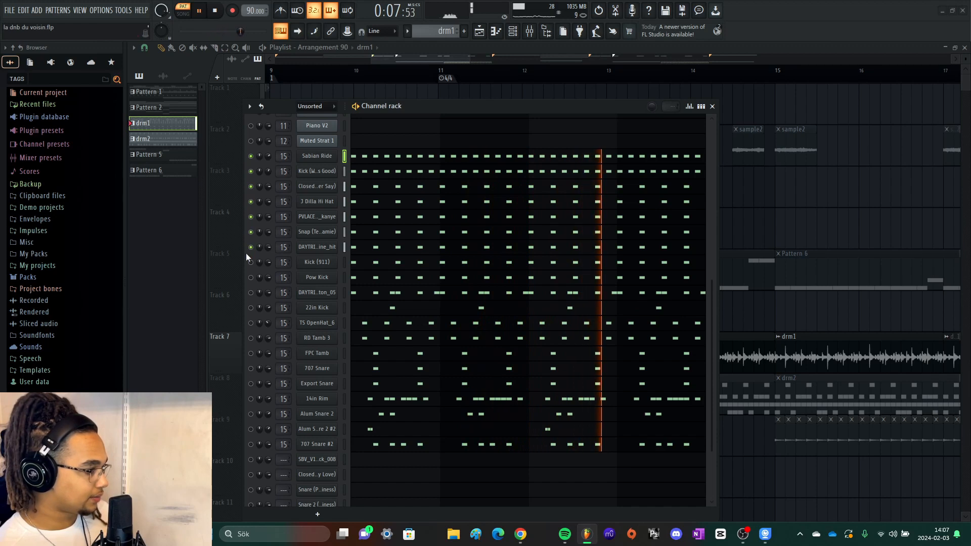
left_click(251, 263)
left_click(250, 278)
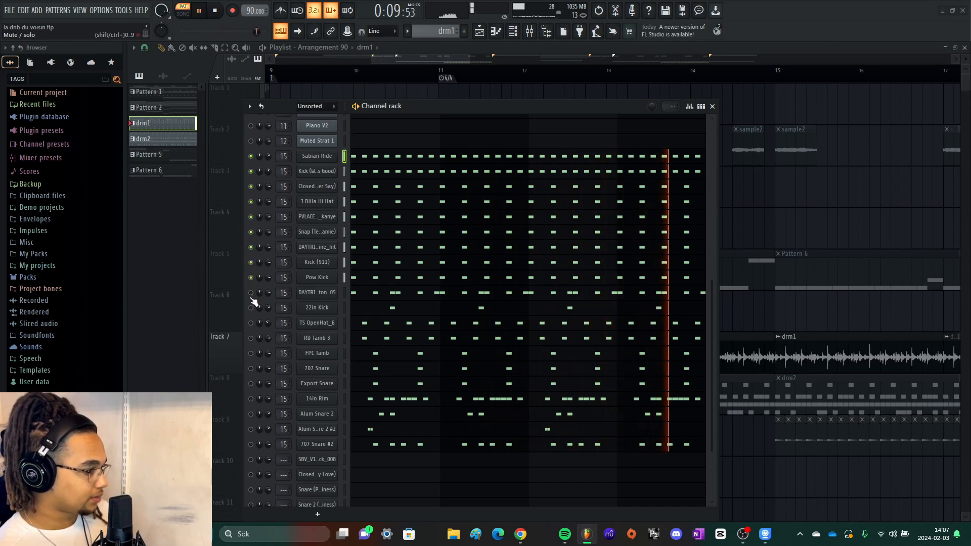
key("space")
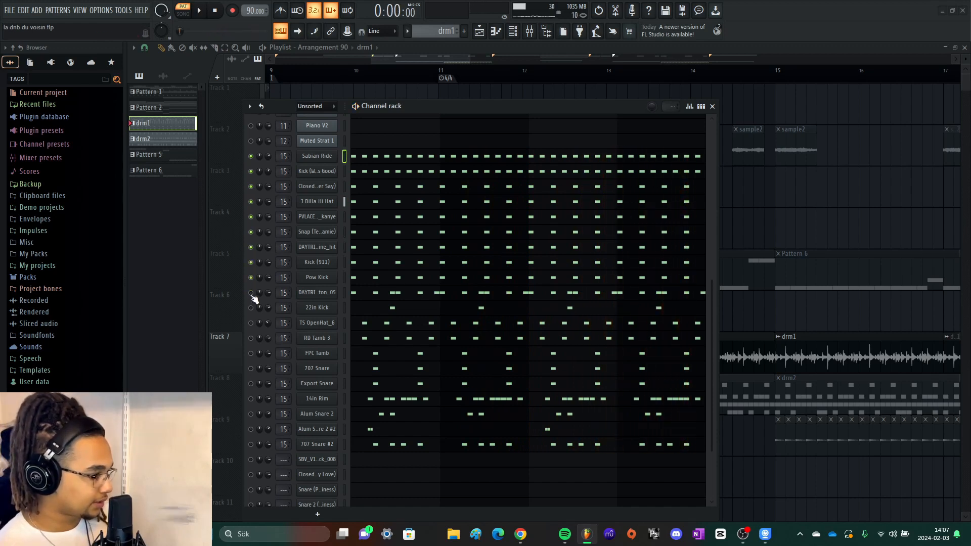
Compare the drm1 drums with and without the DAYTRI..ton_05 channel, leaving that channel unmuted.
key("space")
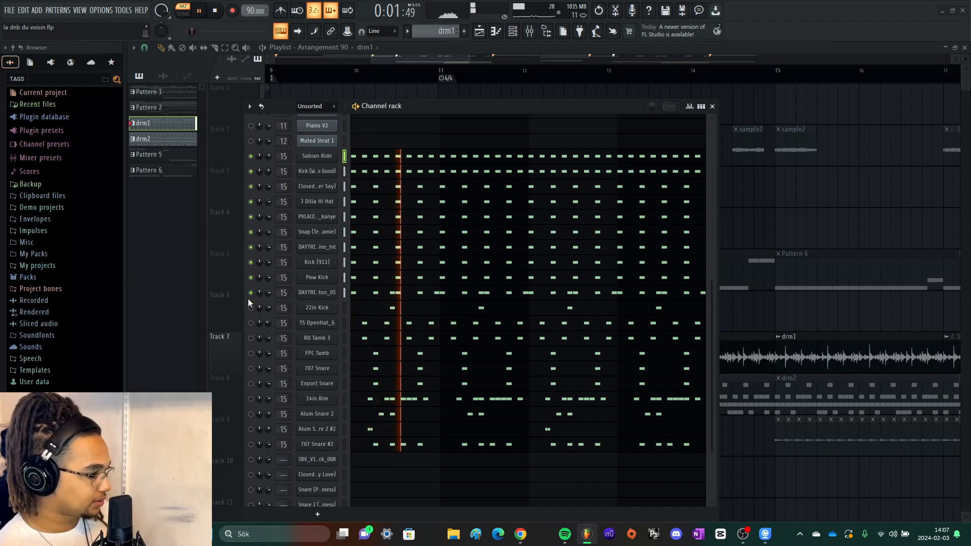
key("space")
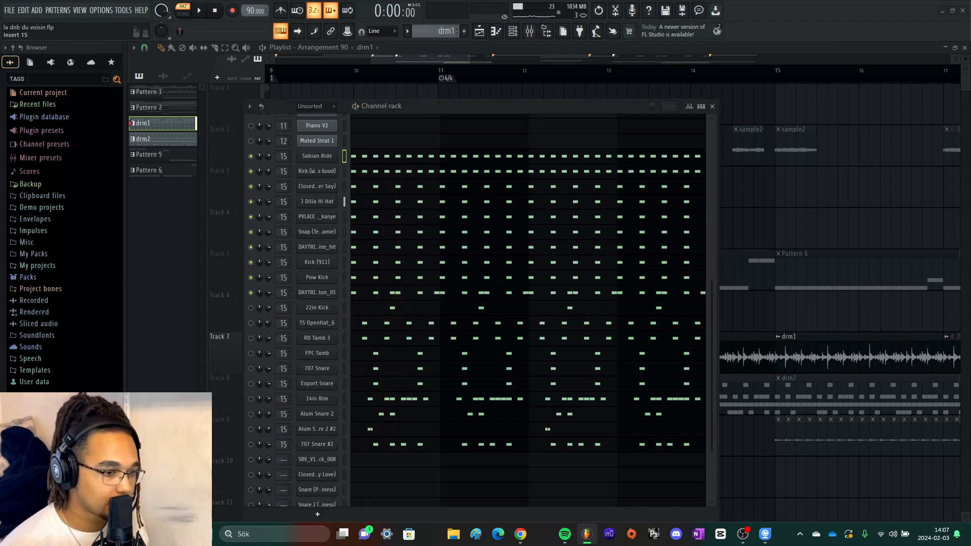
key("space")
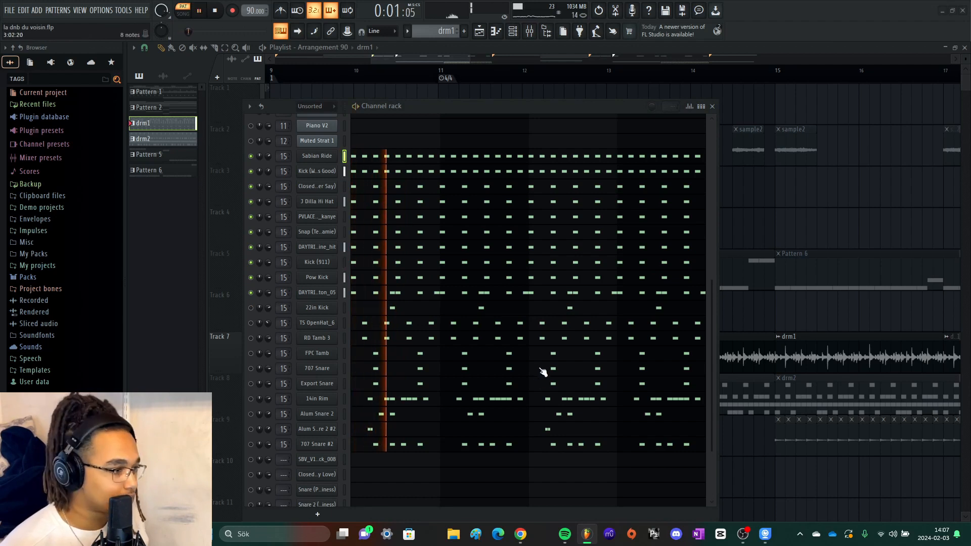
key("space")
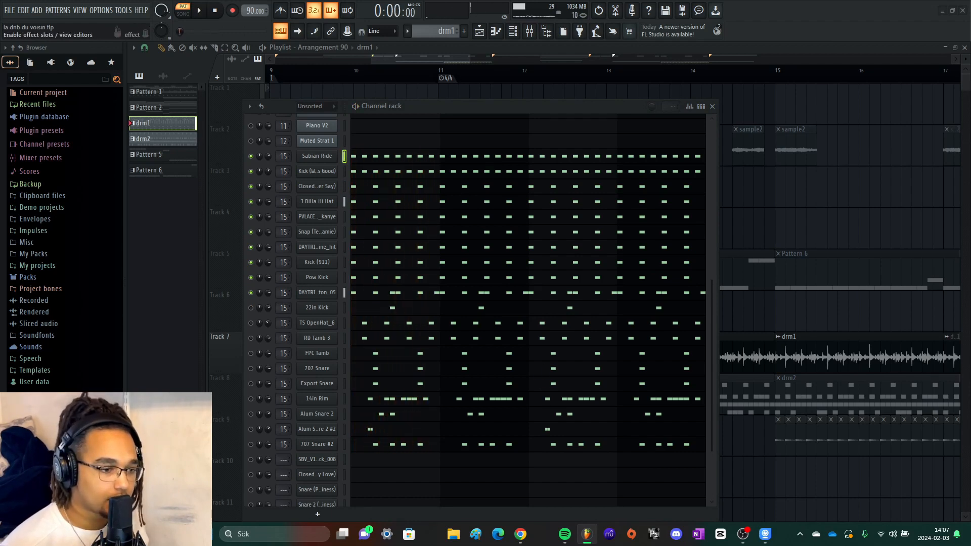
left_click(252, 293)
key("space")
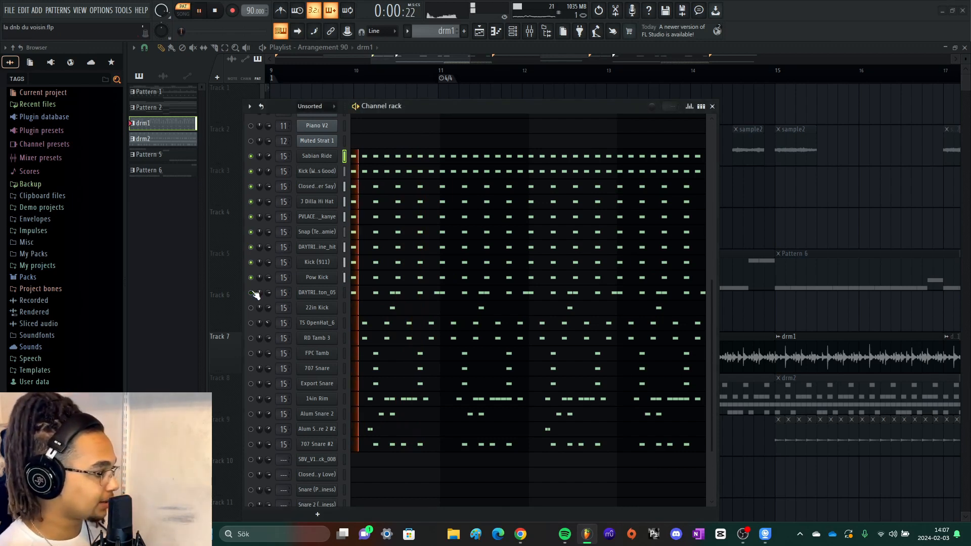
left_click(251, 293)
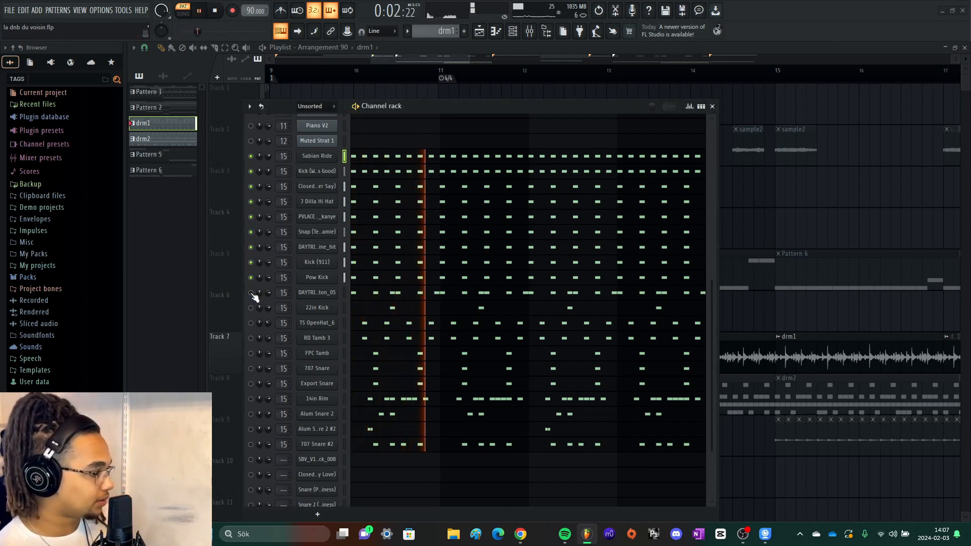
Unmute the remaining channels one by one from 22in Kick through Alum Snare 2 while playing drm1.
left_click(251, 323)
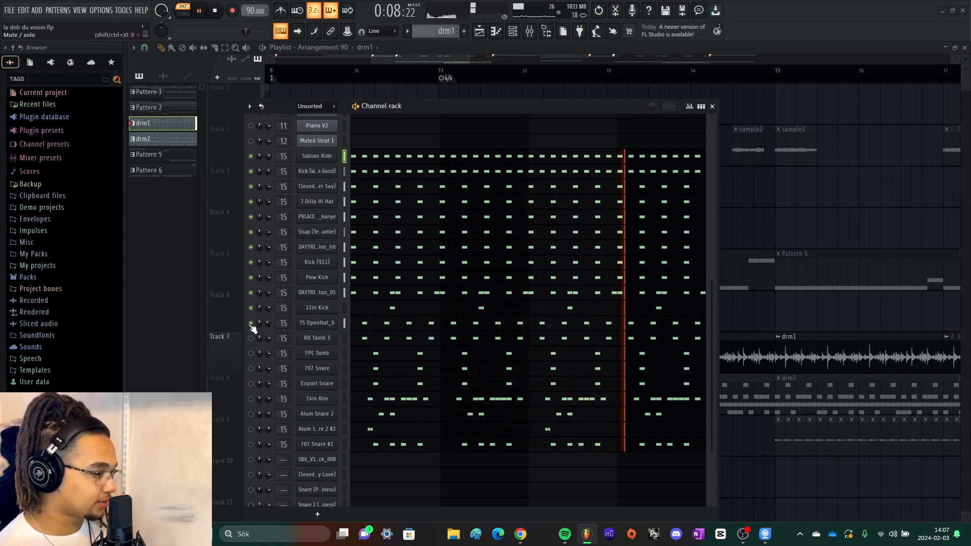
left_click(251, 338)
left_click(251, 353)
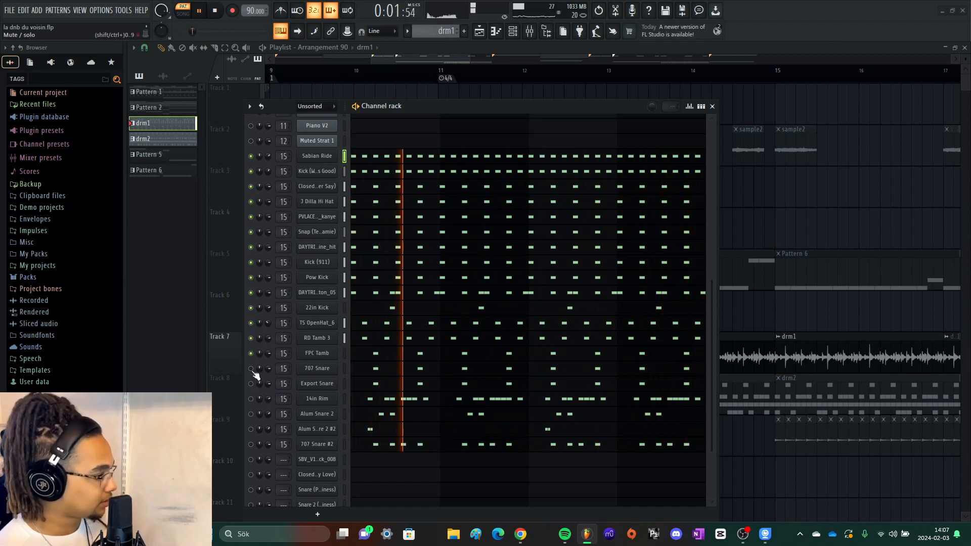
key("space")
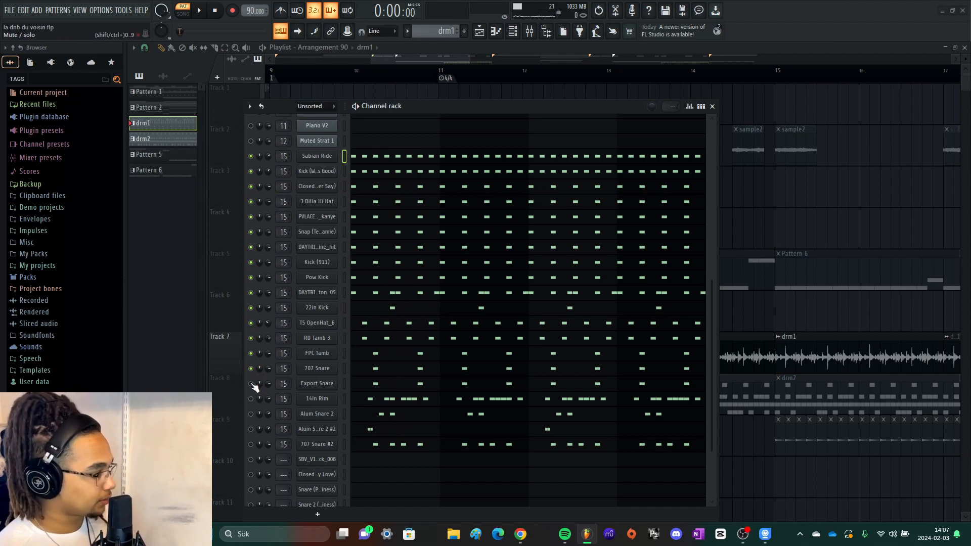
key("space")
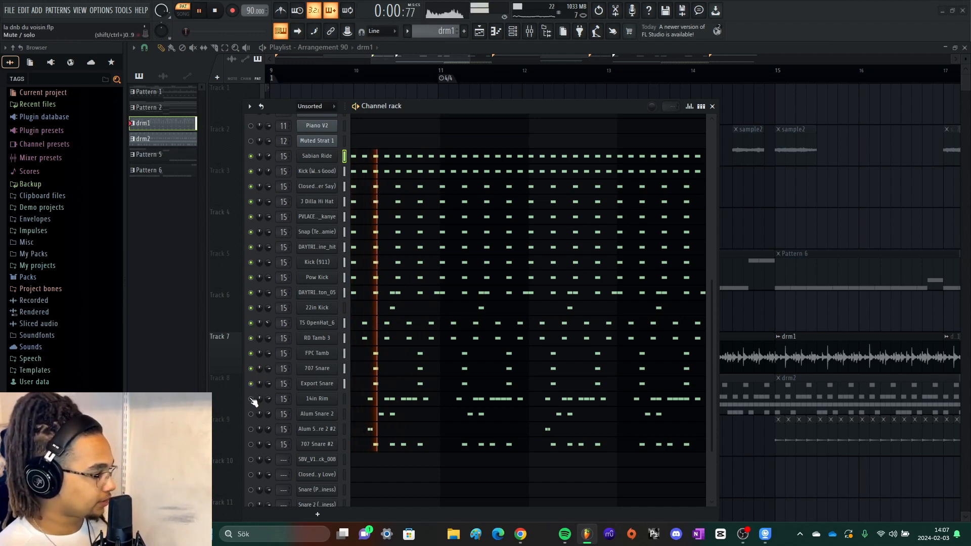
left_click(250, 399)
left_click(251, 414)
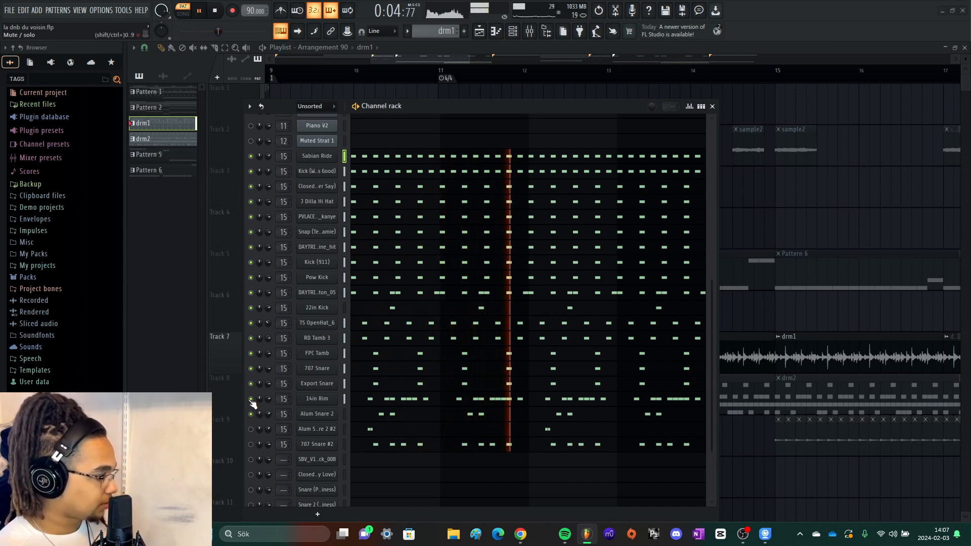
Solo the 14in Rim channel, play its notes in the piano roll, and close the piano roll.
key("space")
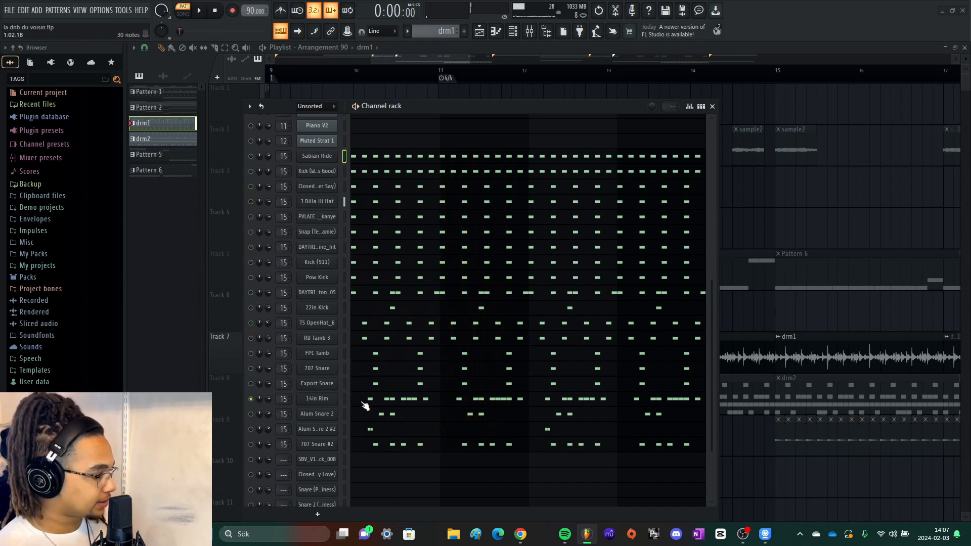
left_click(389, 403)
key("space")
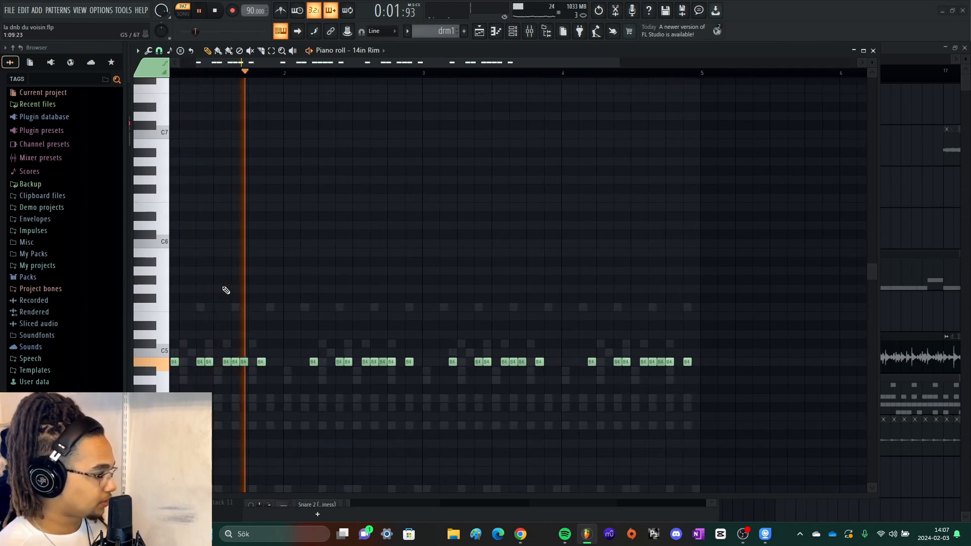
key("space")
key("Escape")
Unmute all channels and play the full drm1 pattern.
scroll(442, 429, "down", 3)
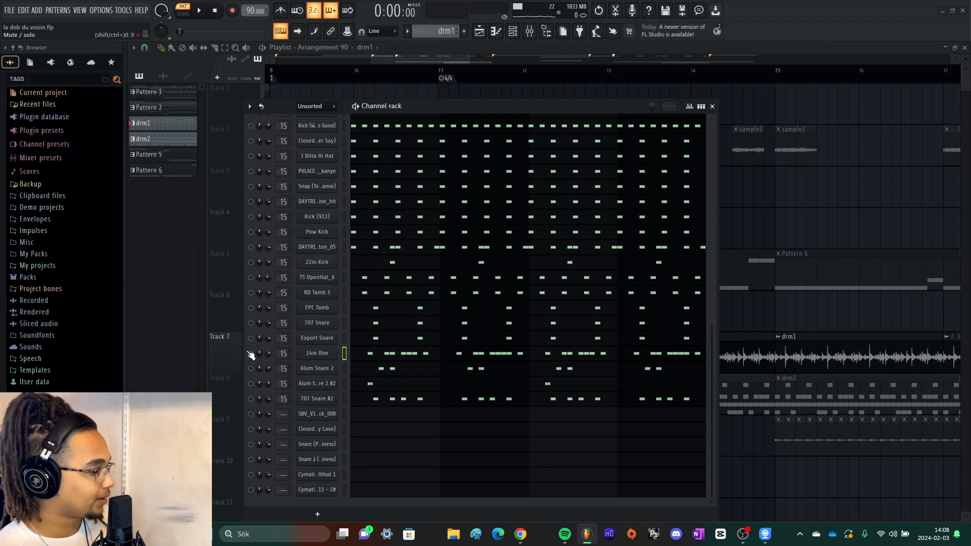
key("space")
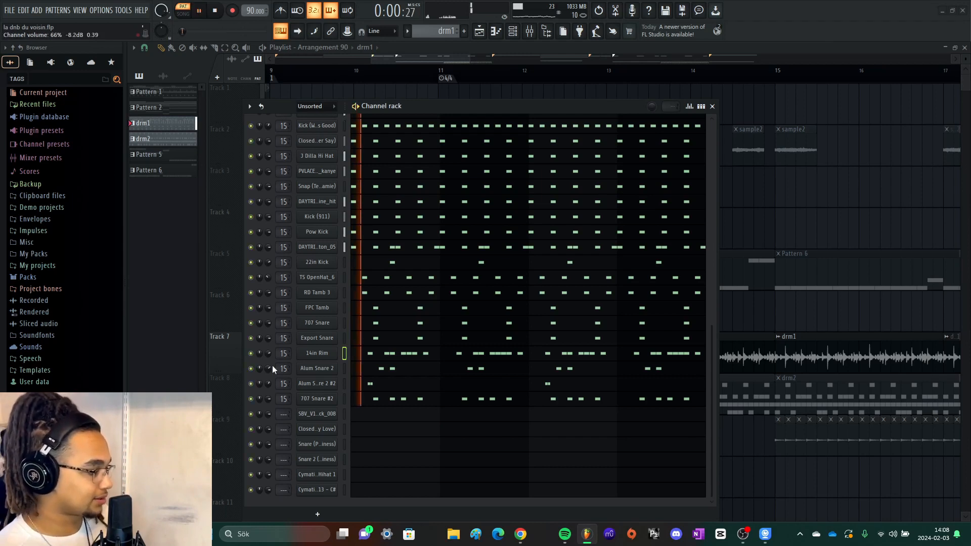
left_click(371, 384)
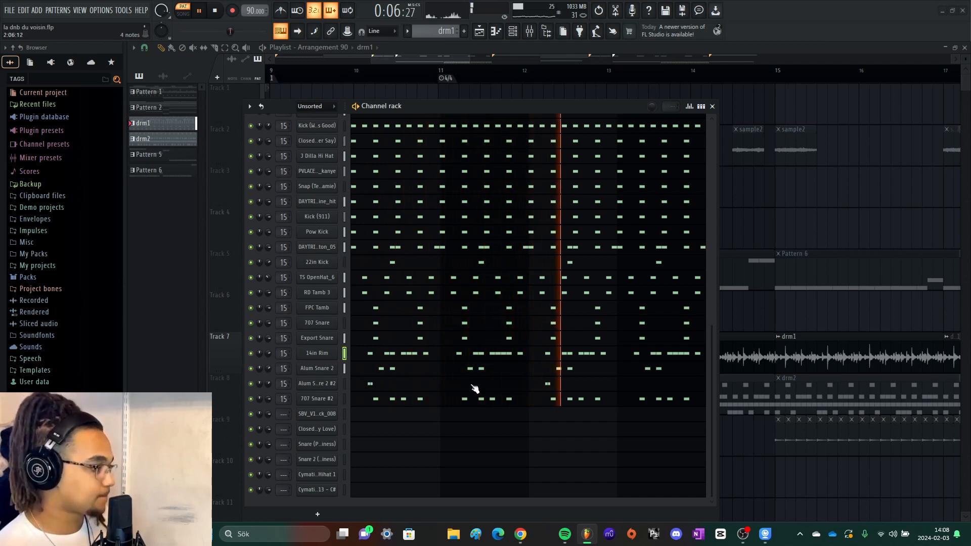
key("space")
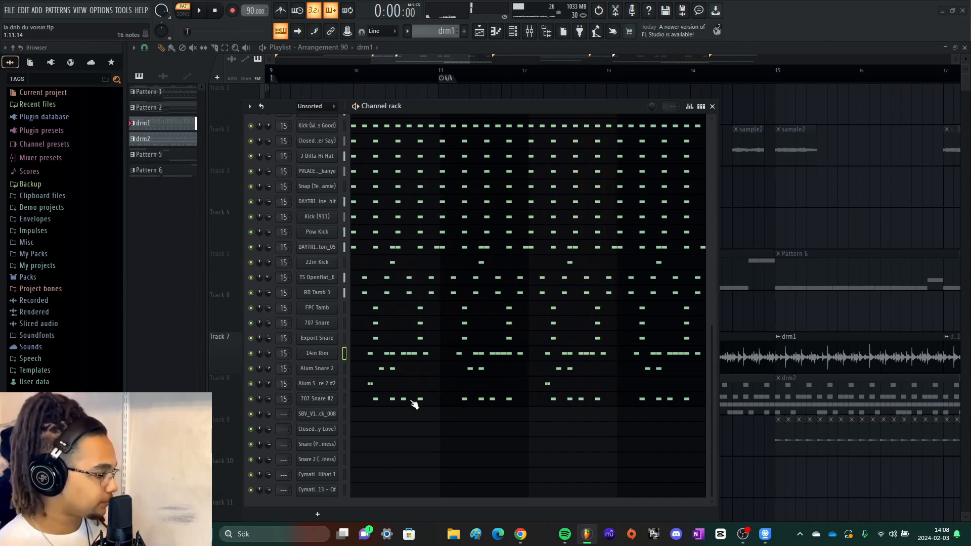
Open the 707 Snare #2 notes in the piano roll and audition the C#5 key.
left_click(412, 399)
scroll(173, 346, "up", 3)
left_click(144, 345)
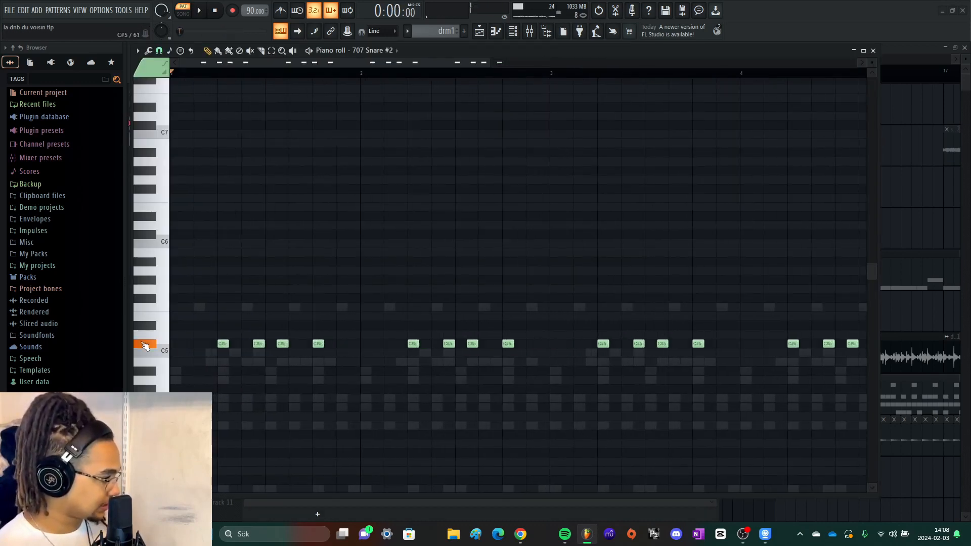
Play the 707 Snare #2 notes in the piano roll, close it, and play the full drm1 pattern.
left_click(218, 71)
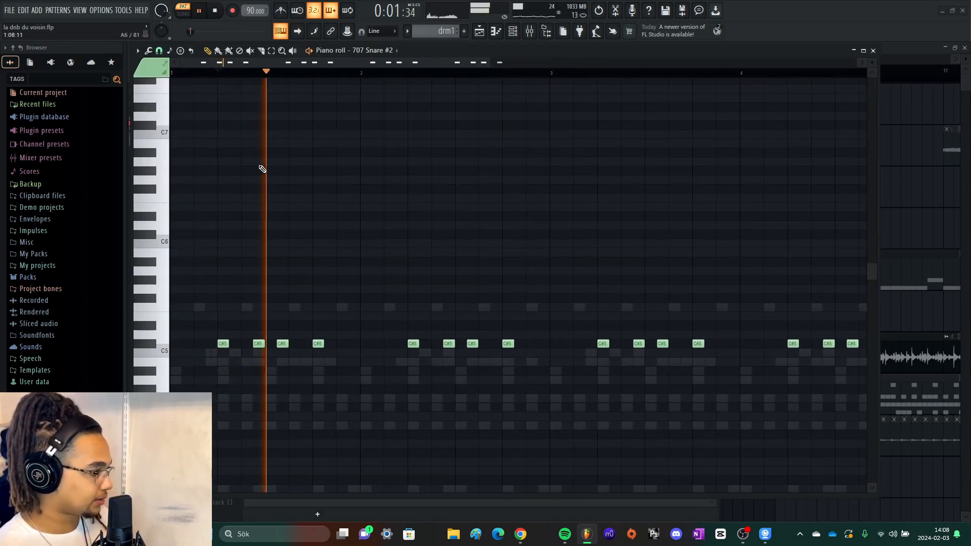
key("space")
key("Escape")
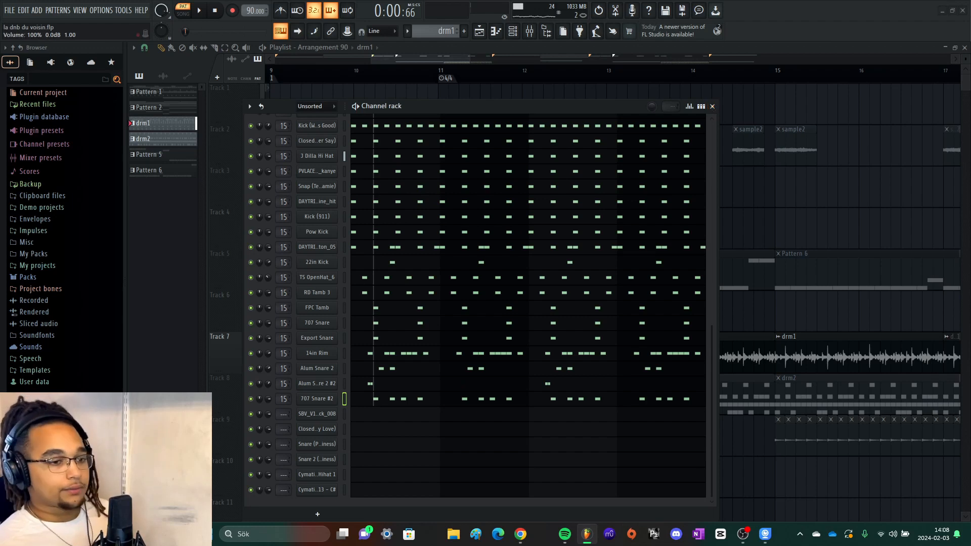
key("space")
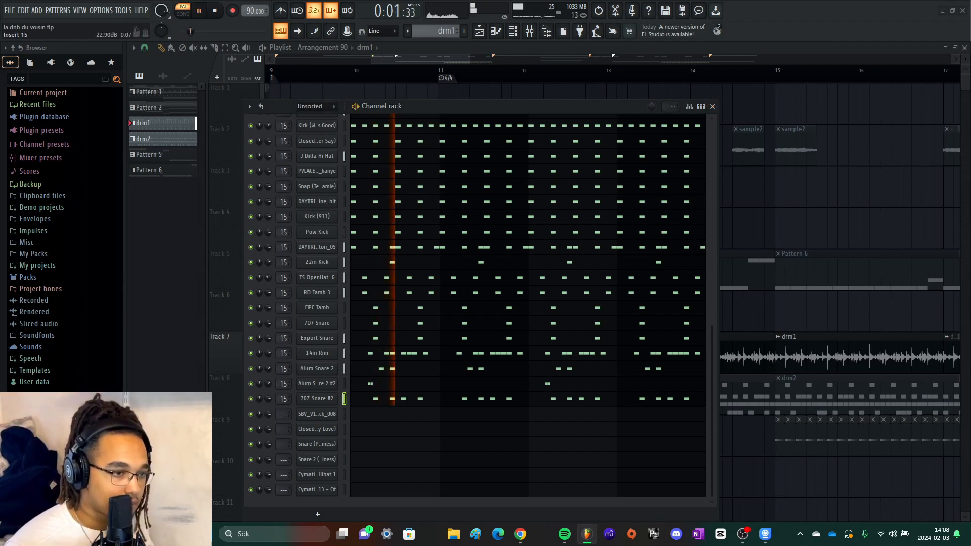
key("space")
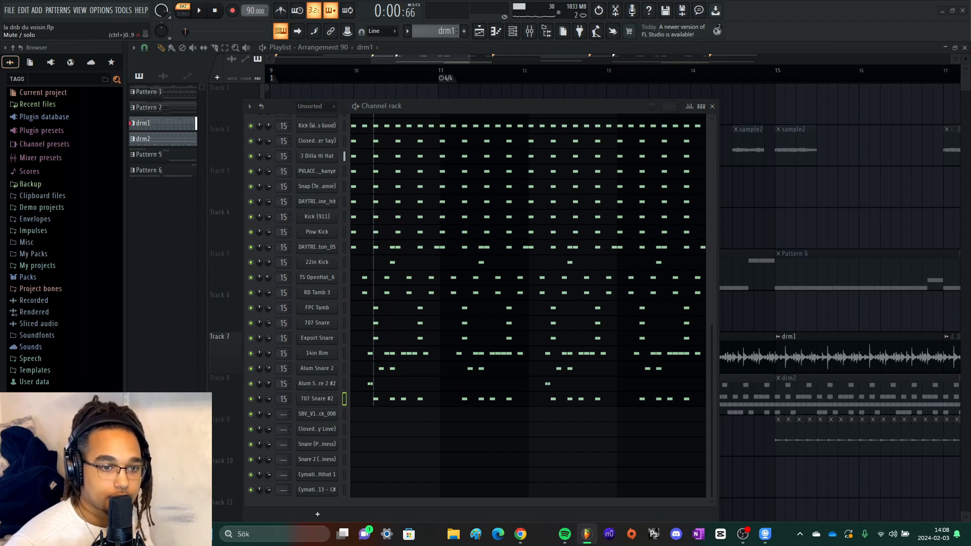
Play drm1 while showing the Soundgoodizer and Fruity Reeverb 2 effects on Insert 15, and close both plugin windows.
key("space")
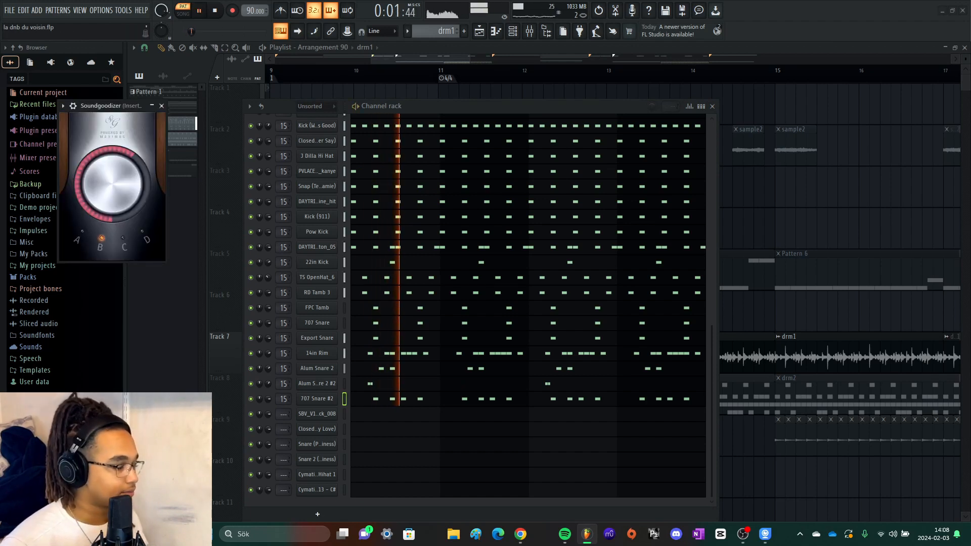
key("space")
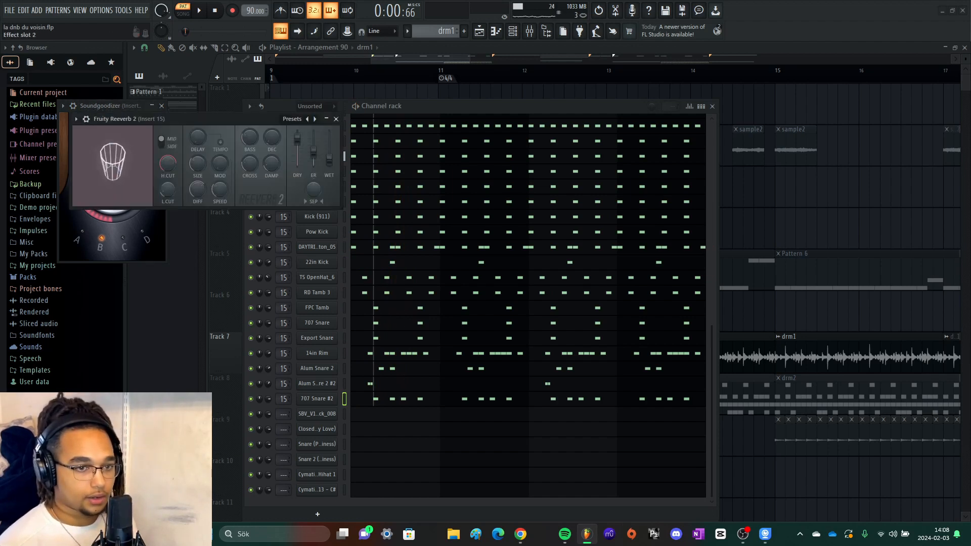
key("space")
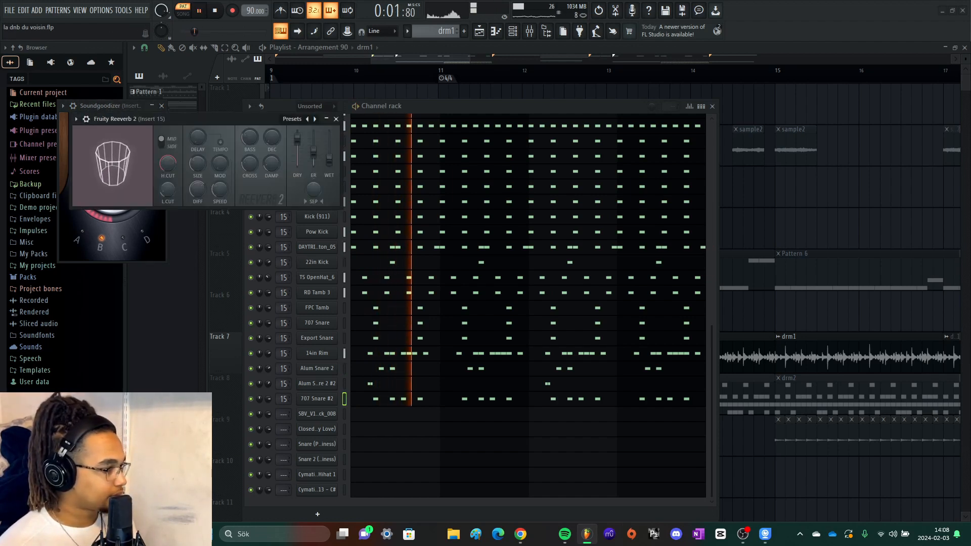
key("space")
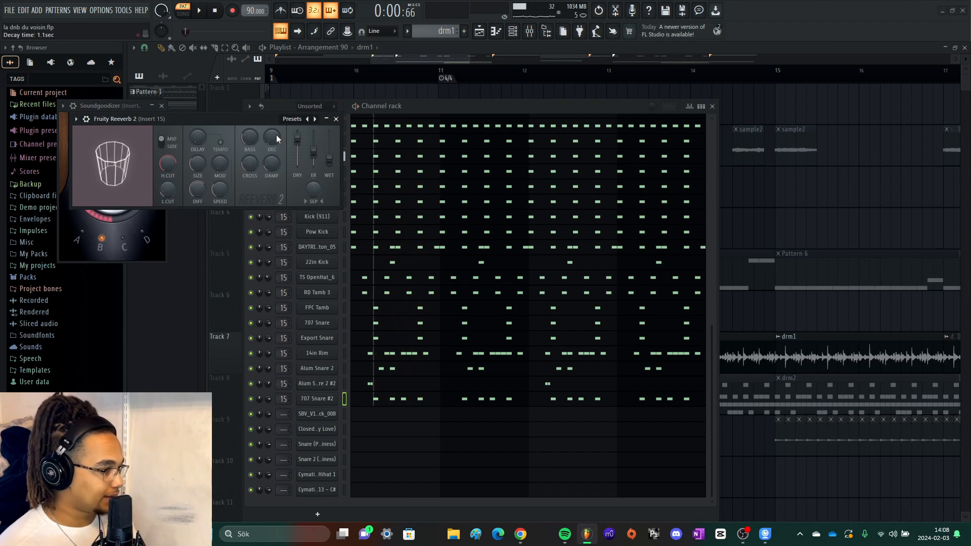
left_click(335, 119)
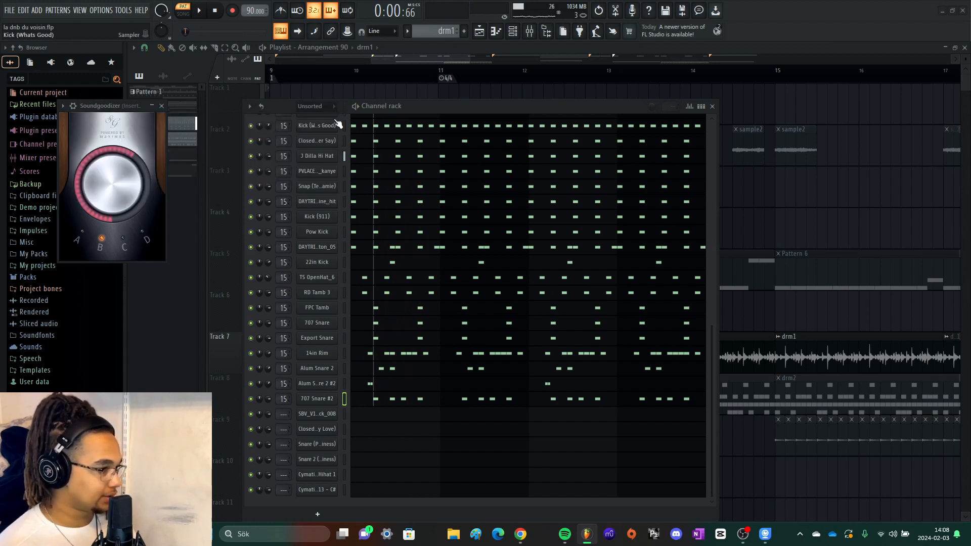
left_click(161, 106)
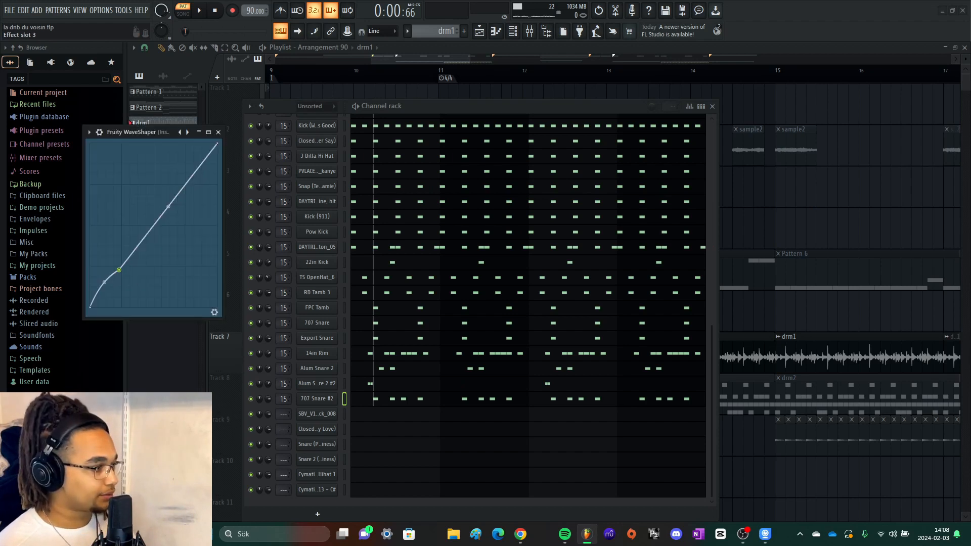
Play drm1 with the Fruity WaveShaper curve on display, and close the WaveShaper.
key("space")
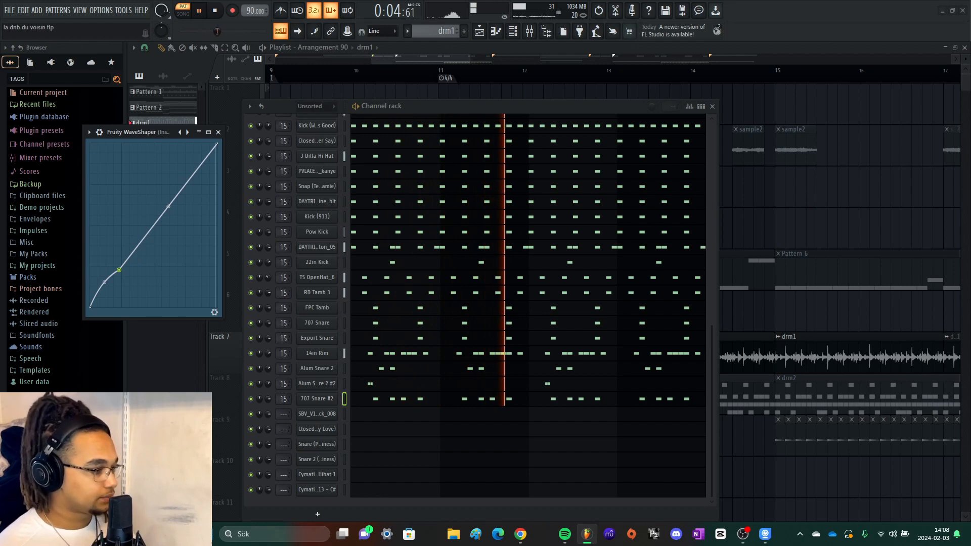
key("space")
key("Escape")
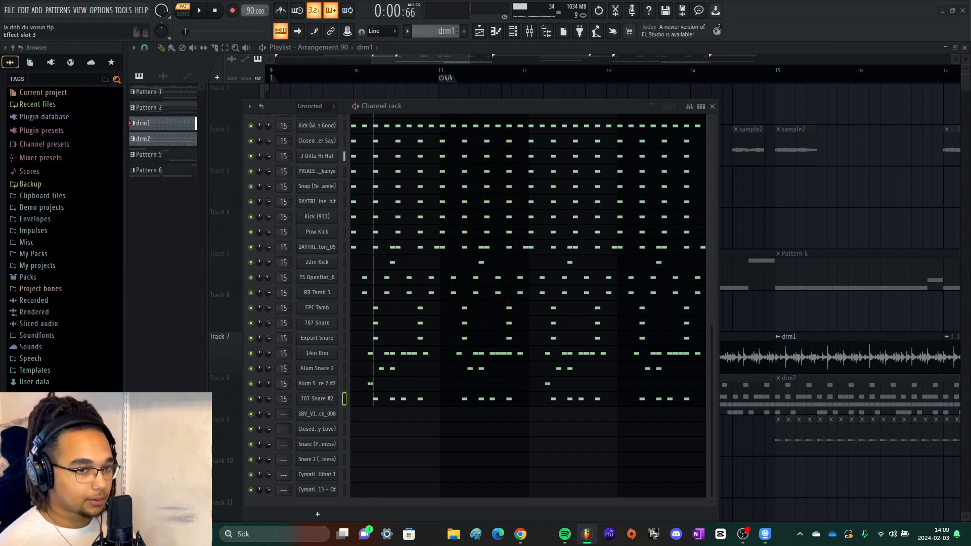
Play drm1 while showing the Tape MELLO-FI settings on Insert 15, and close the plugin.
key("space")
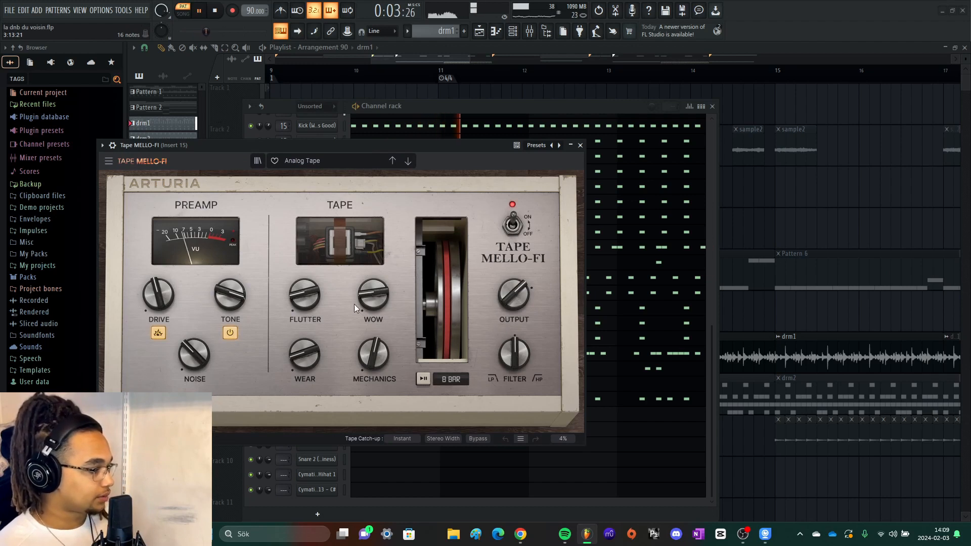
key("space")
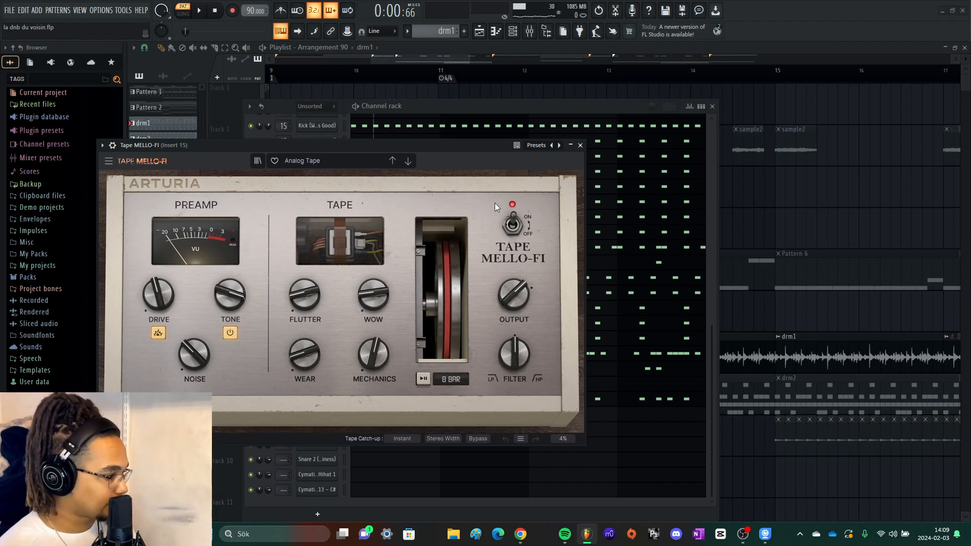
left_click(581, 146)
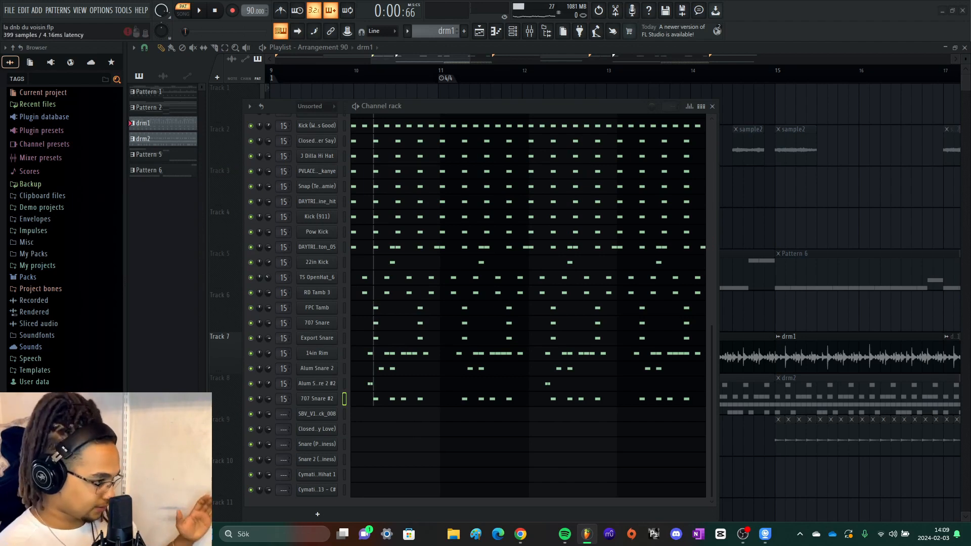
Play the processed drm1 pattern briefly once more and close the Channel rack.
key("space")
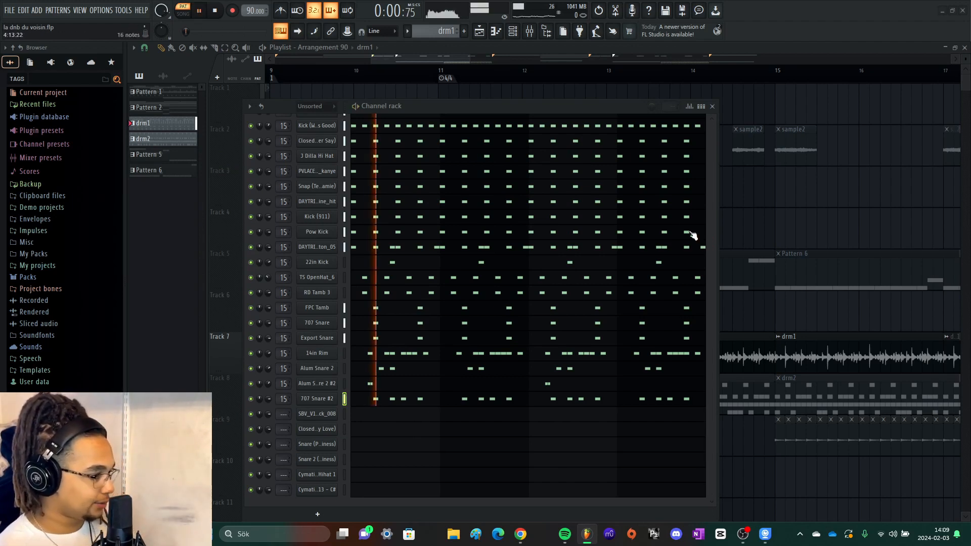
key("space")
left_click(713, 106)
Place the song position at bar 11 in Arrangement 90 and switch the playlist to the sample 160 arrangement.
scroll(392, 149, "up", 3)
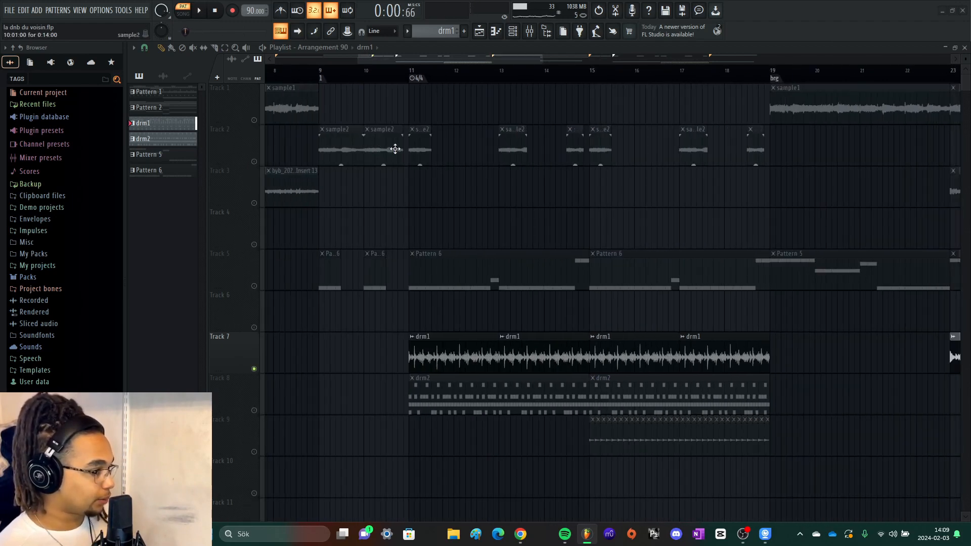
left_click(457, 73)
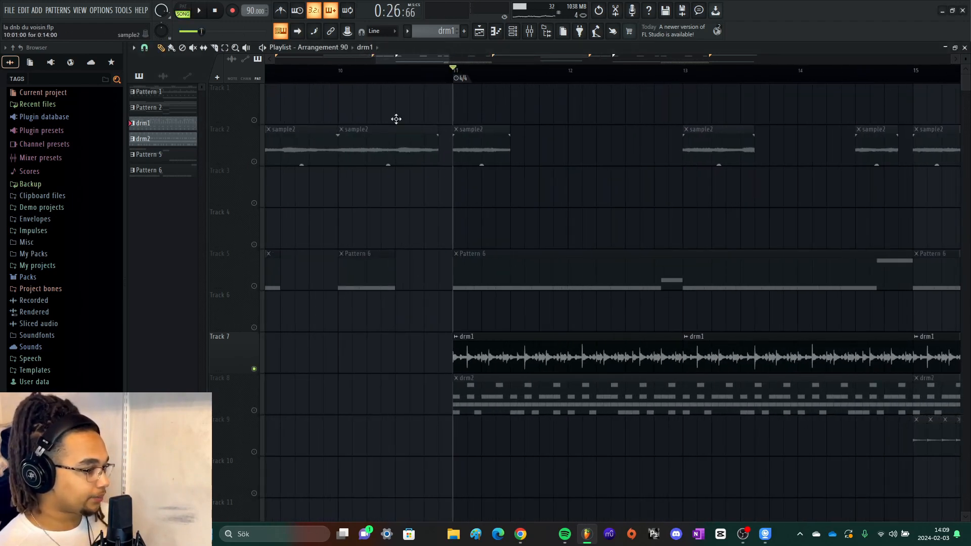
scroll(322, 47, "up", 1)
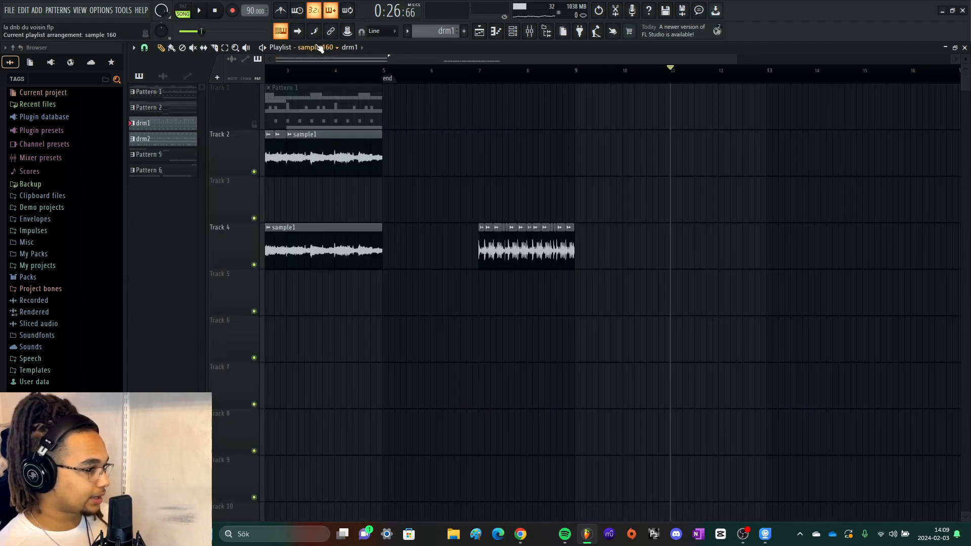
Show the project's audio clips, audition the drm1 unf clip in its sample settings, and close them.
left_click(162, 76)
double_click(177, 133)
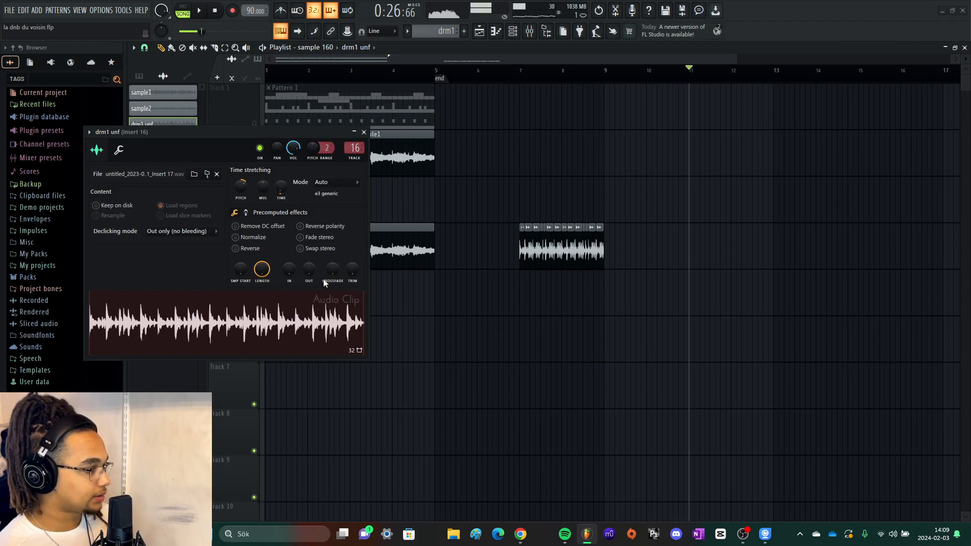
left_click(364, 133)
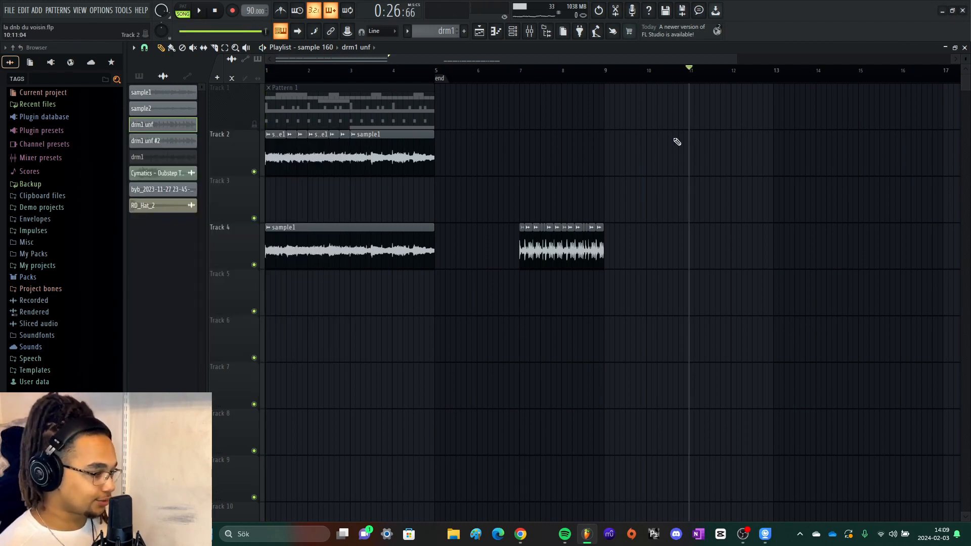
Place the playhead at bar 7 and play the chopped drm1 unf slices on Track 4.
scroll(511, 97, "up", 5)
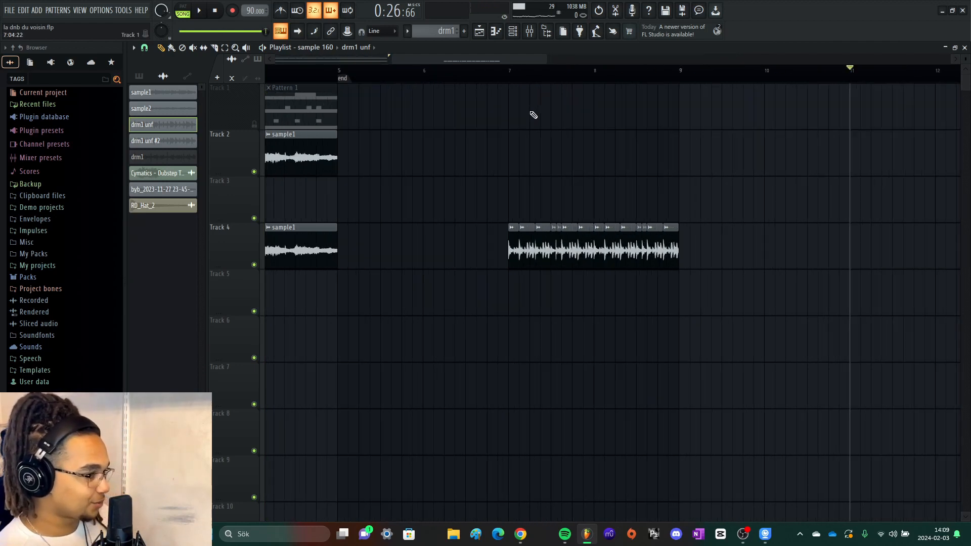
left_click(503, 82)
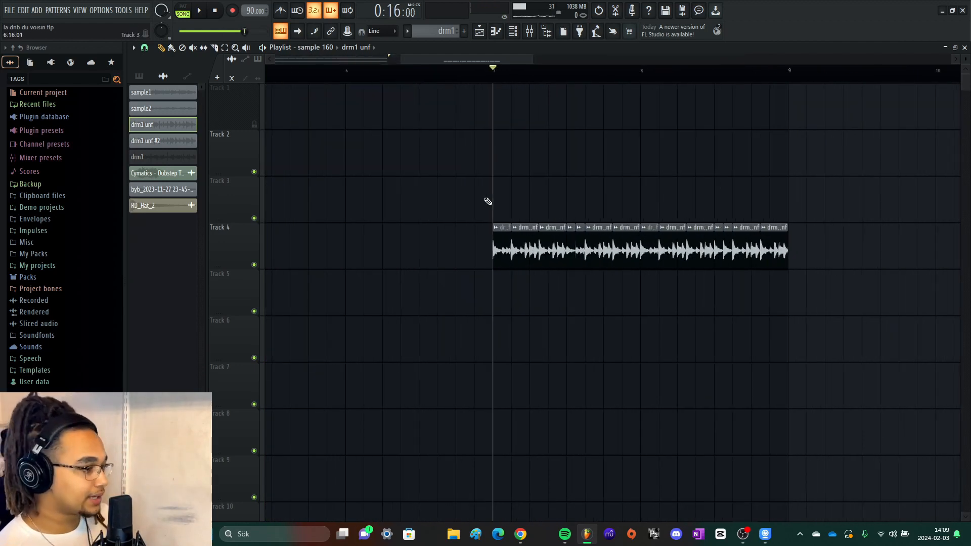
scroll(502, 250, "up", 3)
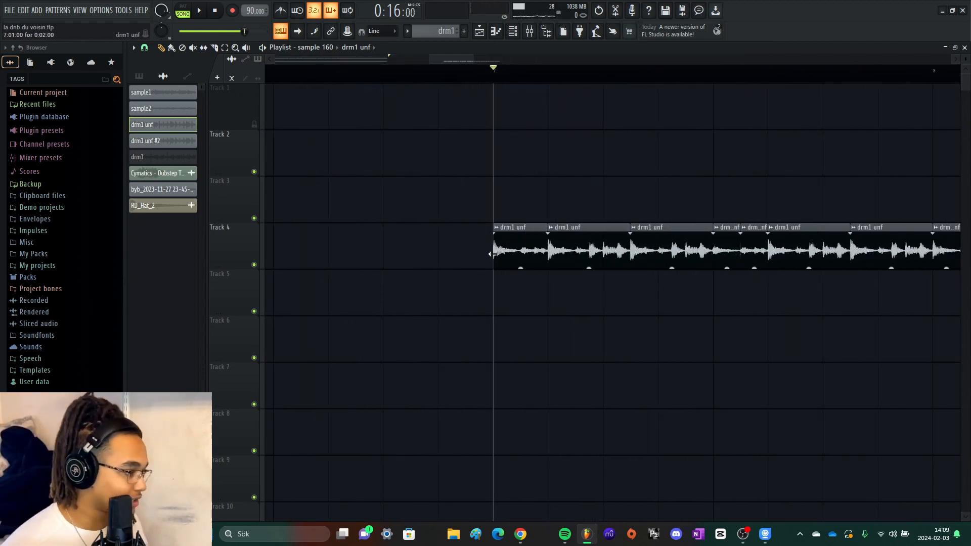
scroll(508, 287, "down", 4)
scroll(523, 291, "down", 3)
scroll(523, 291, "down", 2)
key("space")
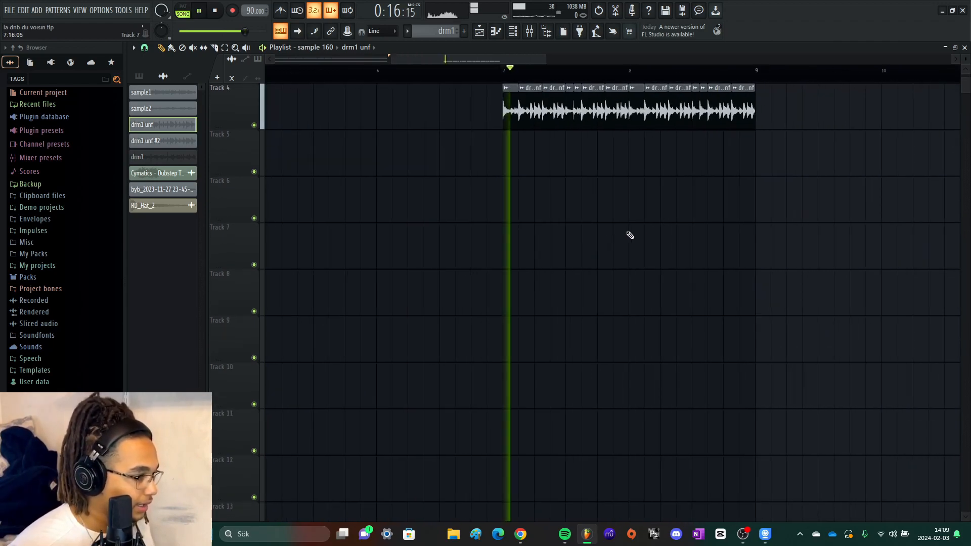
scroll(653, 238, "up", 5)
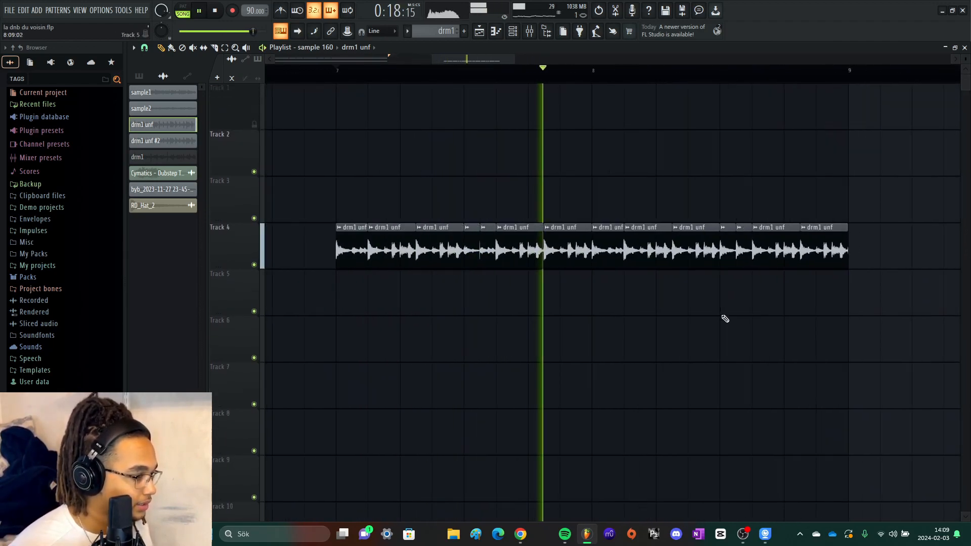
scroll(723, 317, "down", 1)
key("space")
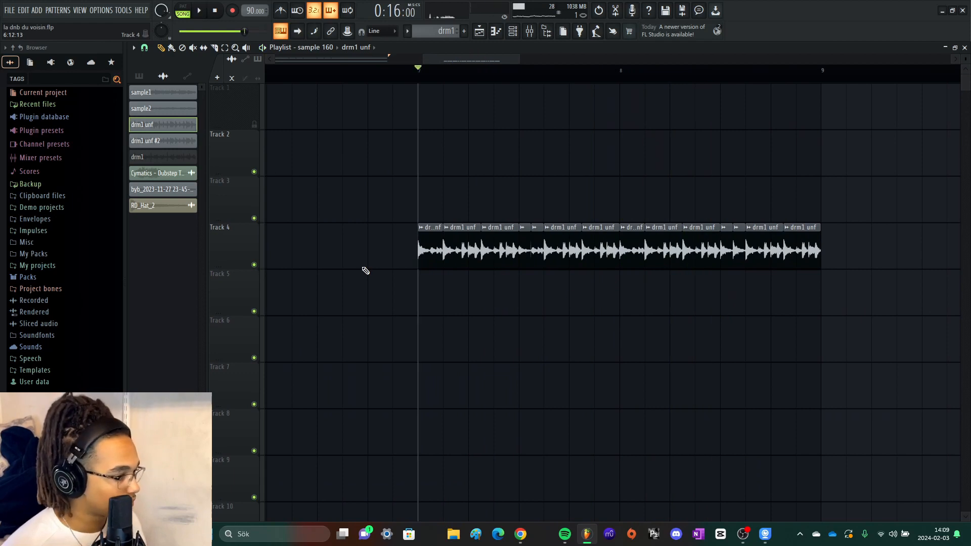
Set the playlist snap to 1/4 beat and move the playhead to the starts of the second and third drm1 unf slices.
left_click(145, 48)
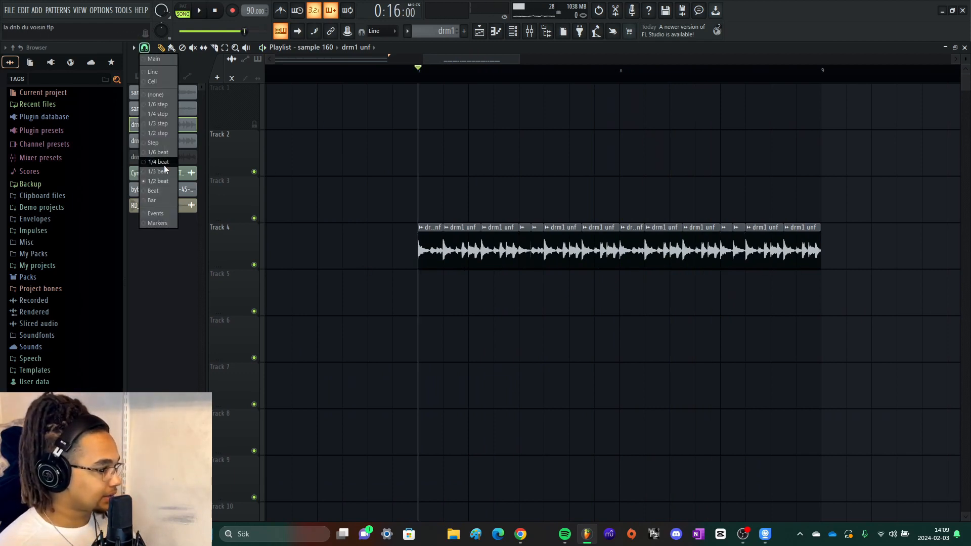
scroll(510, 222, "up", 2)
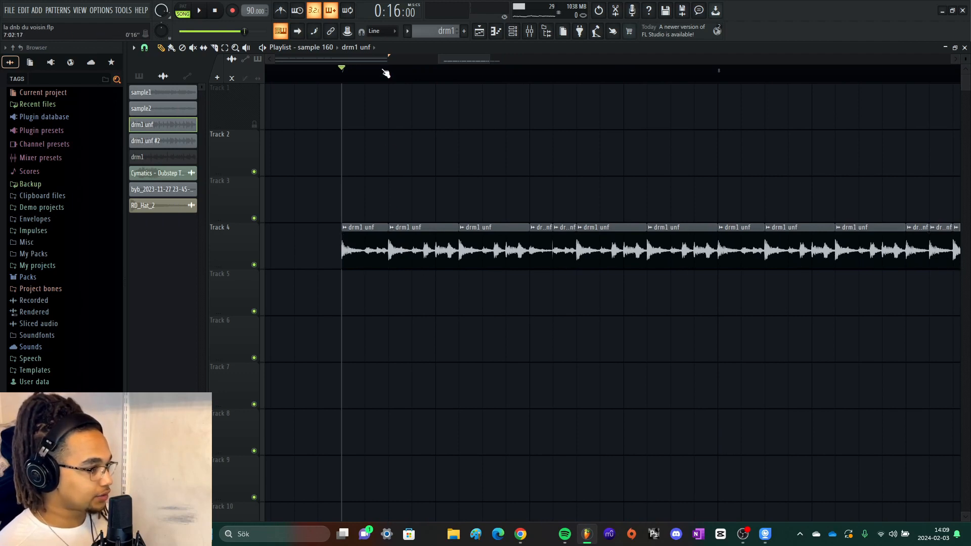
left_click_drag(348, 74, 387, 75)
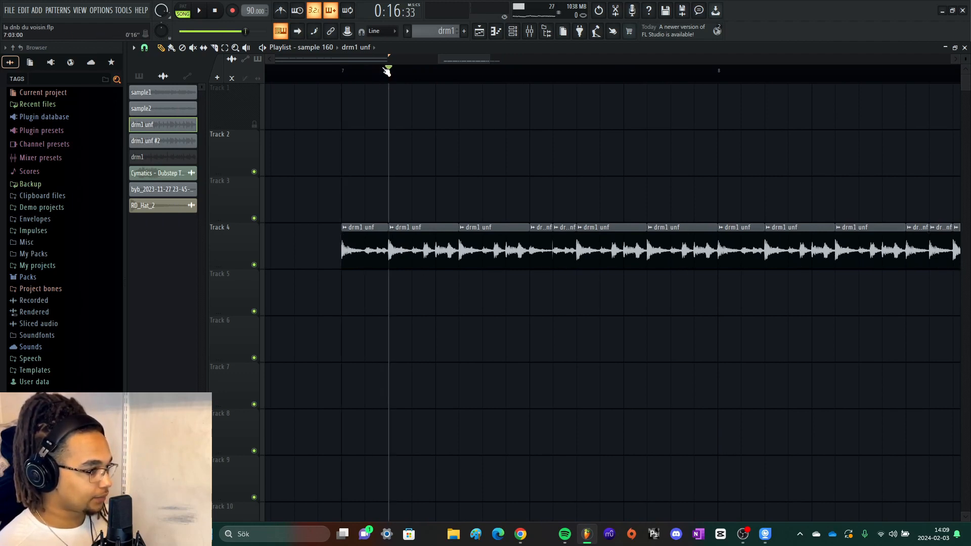
left_click(488, 78)
left_click_drag(483, 77, 470, 77)
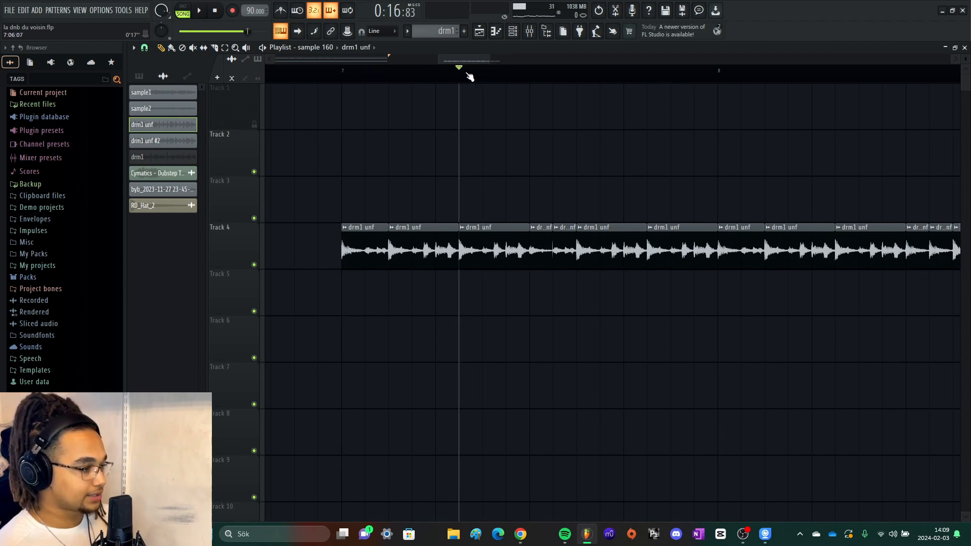
Return the playhead to bar 7 and play the opening drm1 unf slices again.
left_click(342, 72)
key("space")
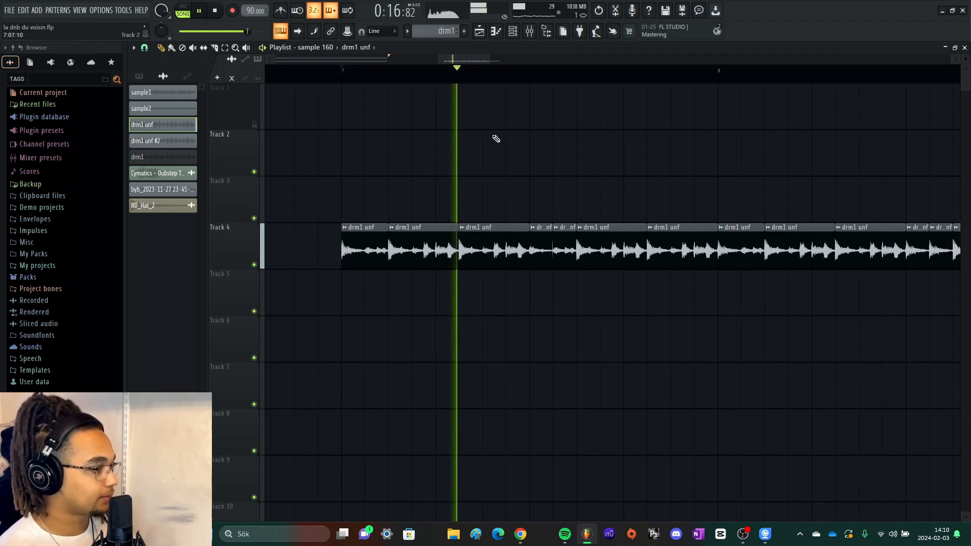
key("space")
Show the Fruity parametric EQ 2 on Insert 16 and play the drum slices through it.
scroll(466, 127, "down", 3)
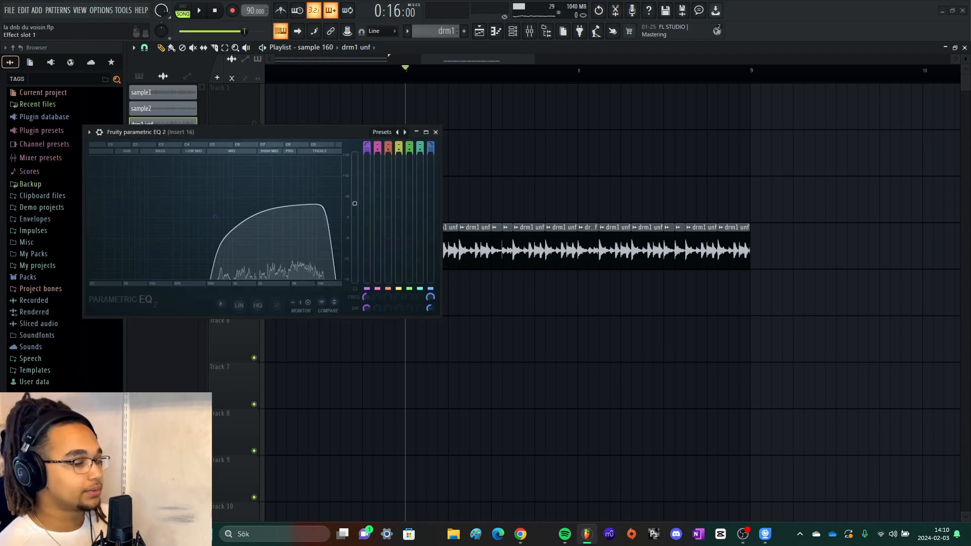
key("space")
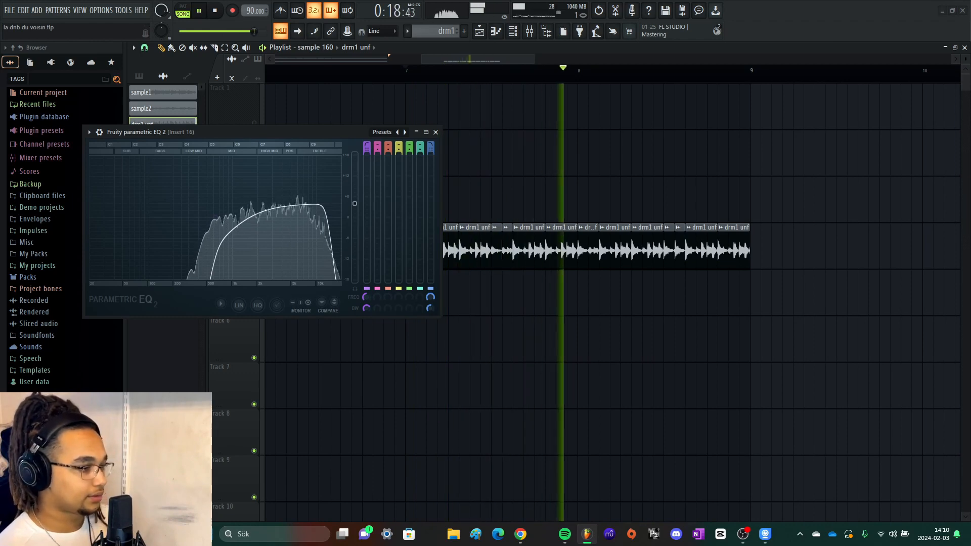
key("space")
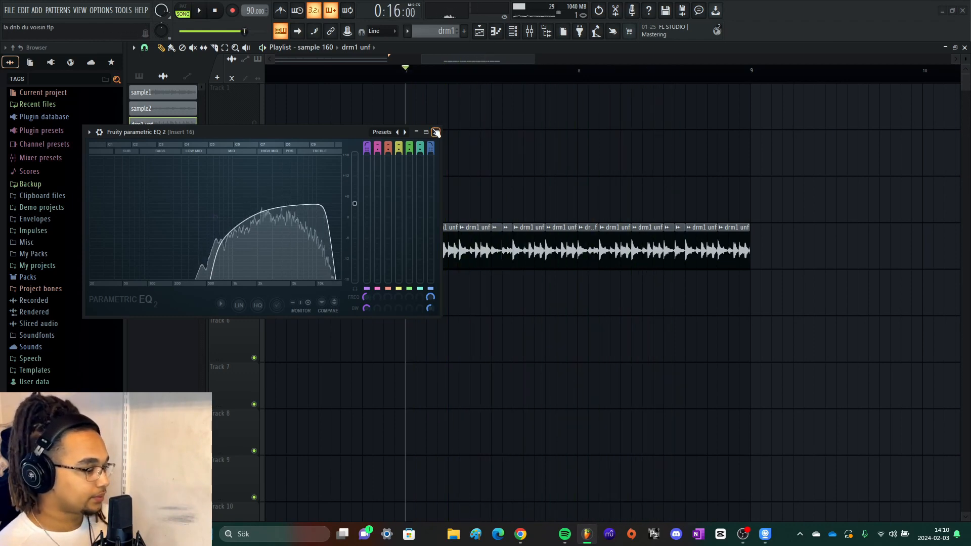
Close the EQ, switch the playlist to Arrangement 90, and play the drm1 clips on Track 7 from bar 11.
left_click(436, 133)
scroll(399, 101, "down", 3)
scroll(312, 52, "up", 1)
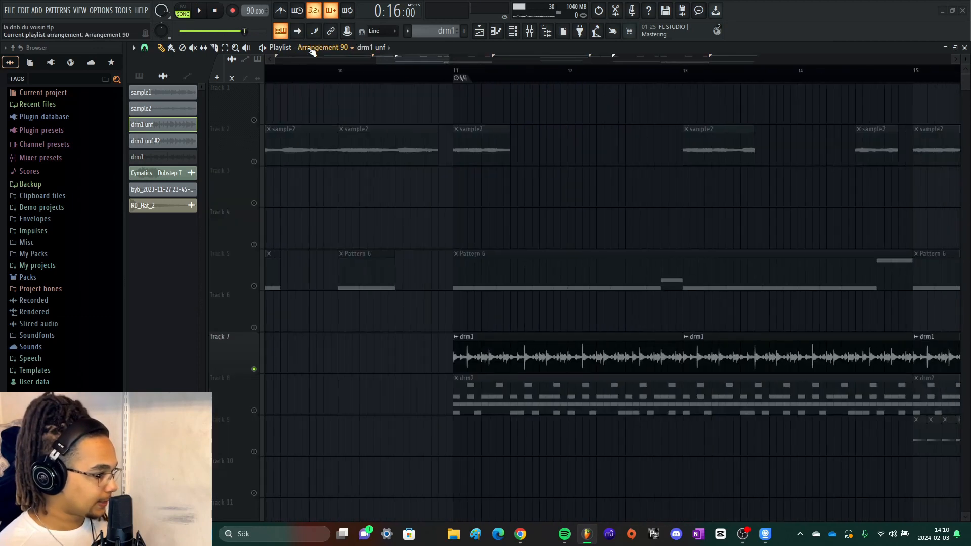
scroll(585, 223, "down", 1)
scroll(582, 220, "up", 2)
left_click(443, 73)
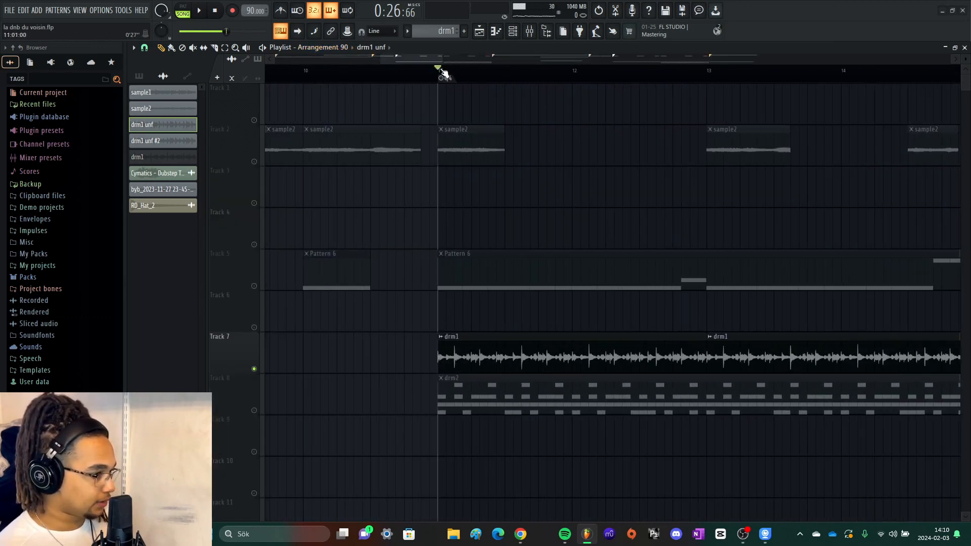
key("space")
scroll(557, 202, "down", 4)
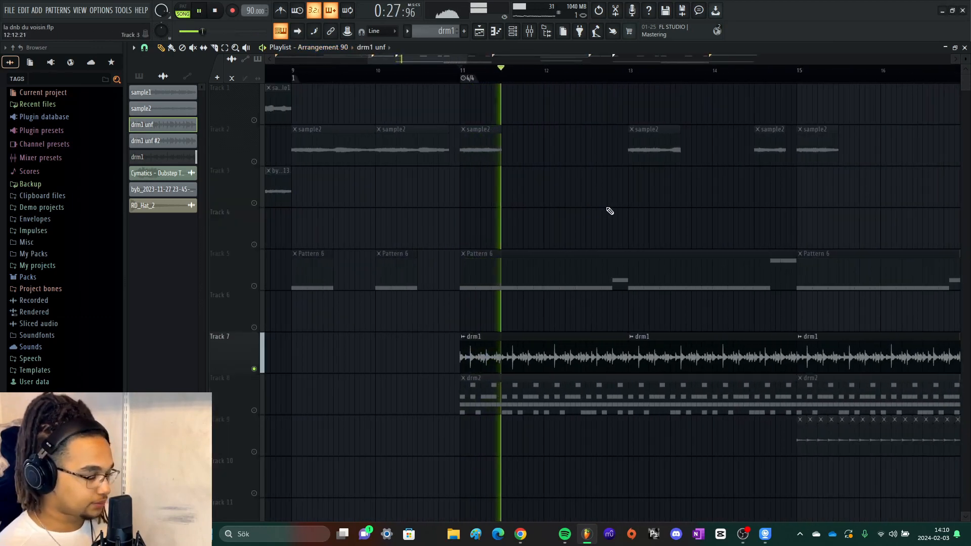
scroll(663, 223, "up", 3)
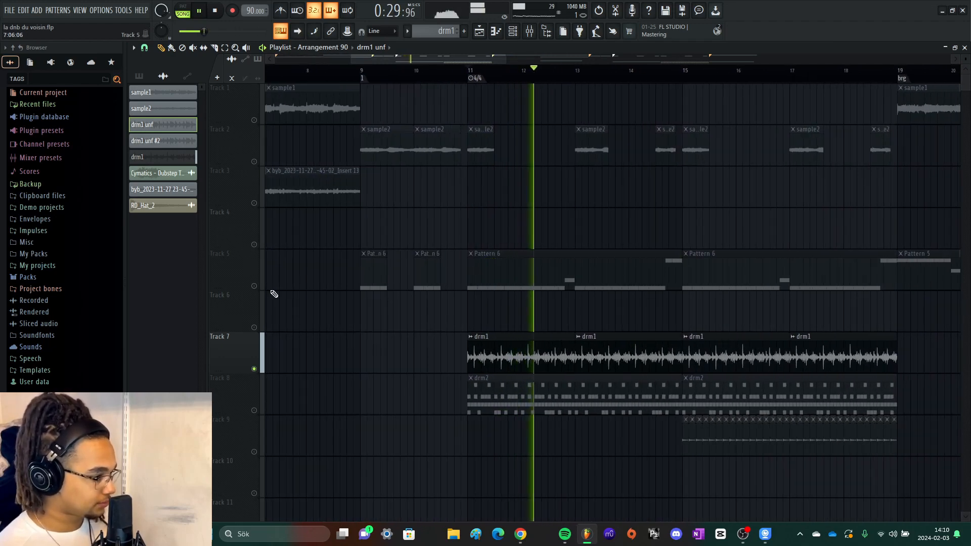
Unmute Track 5 and listen to its Pattern 6 clips together with the drm1 loop, then stop playback.
left_click(254, 286)
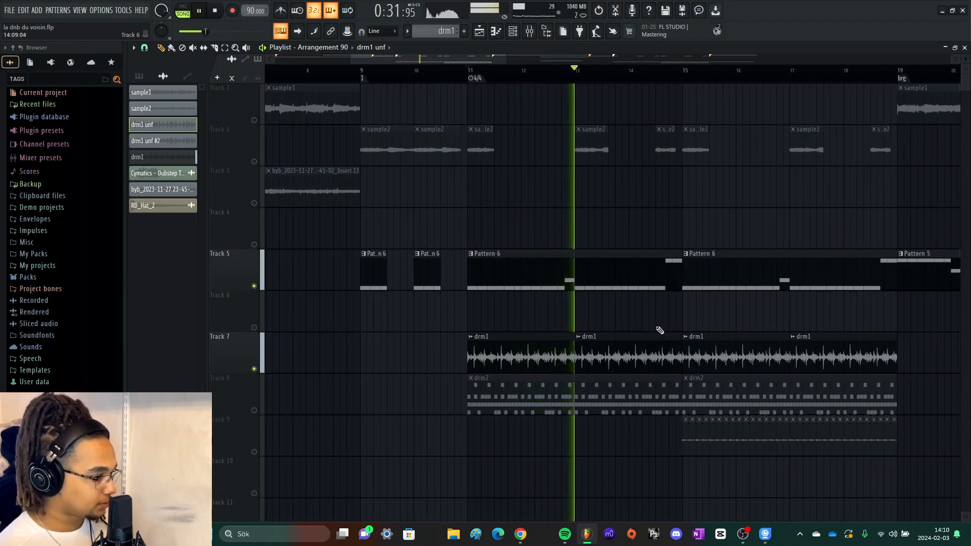
scroll(681, 305, "up", 3)
scroll(682, 305, "down", 3)
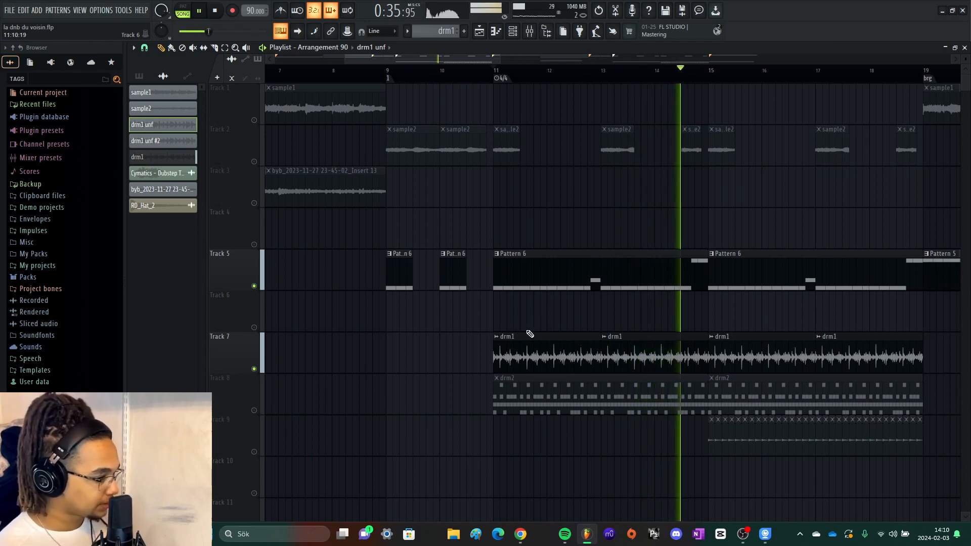
key("space")
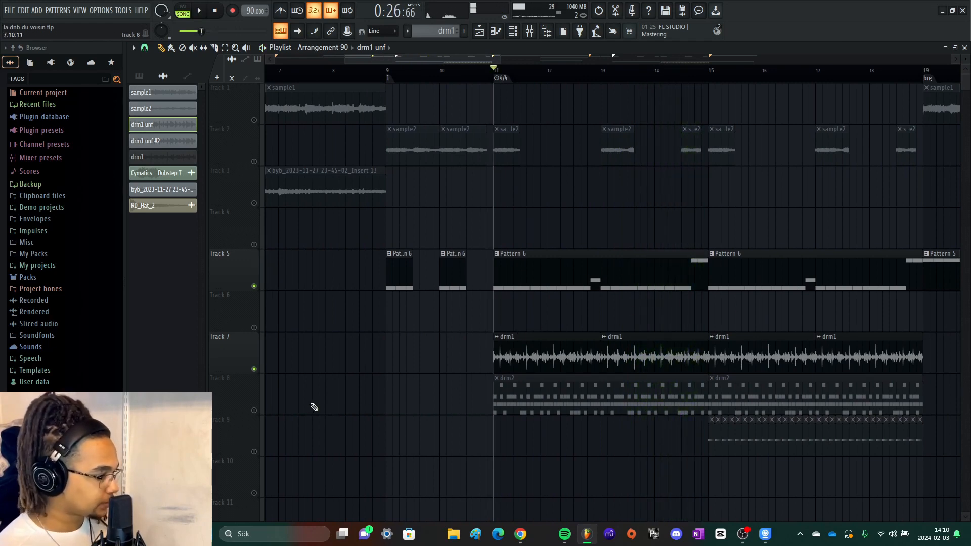
Solo Track 8 and play its drm2 pattern clip from bar 11.
right_click(251, 410)
scroll(549, 358, "up", 3)
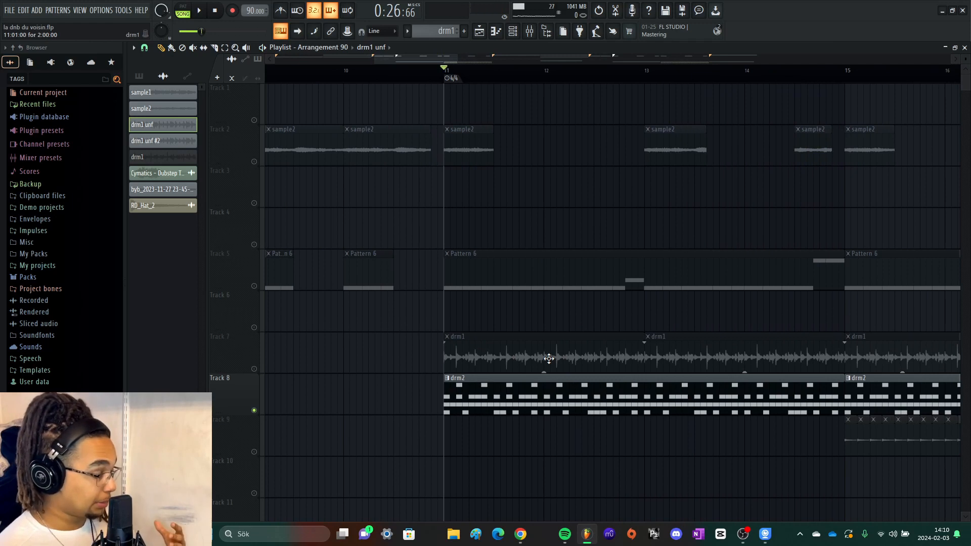
left_click(463, 393)
key("space")
Open the drm2 pattern in the Channel rack, list the project's patterns, and show the channels that hold its notes.
double_click(469, 398)
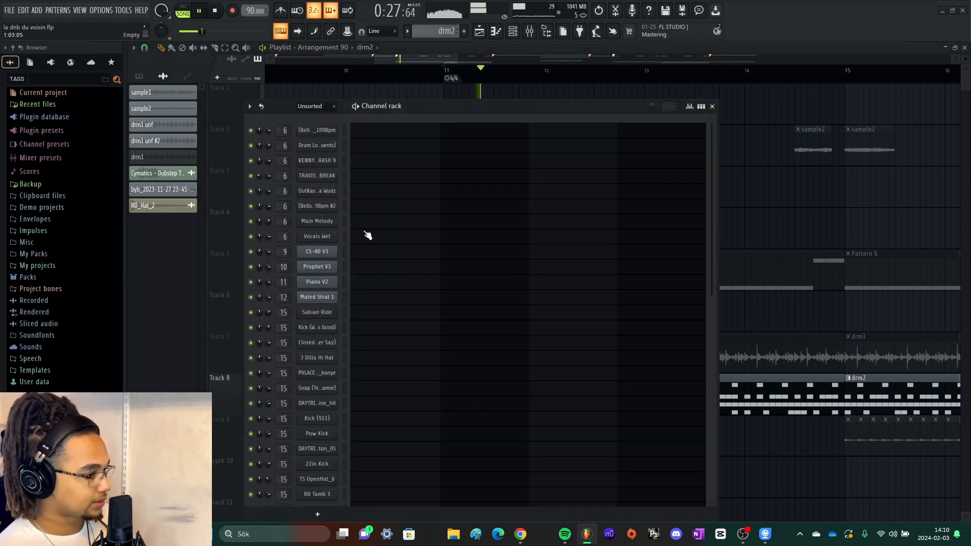
left_click(139, 76)
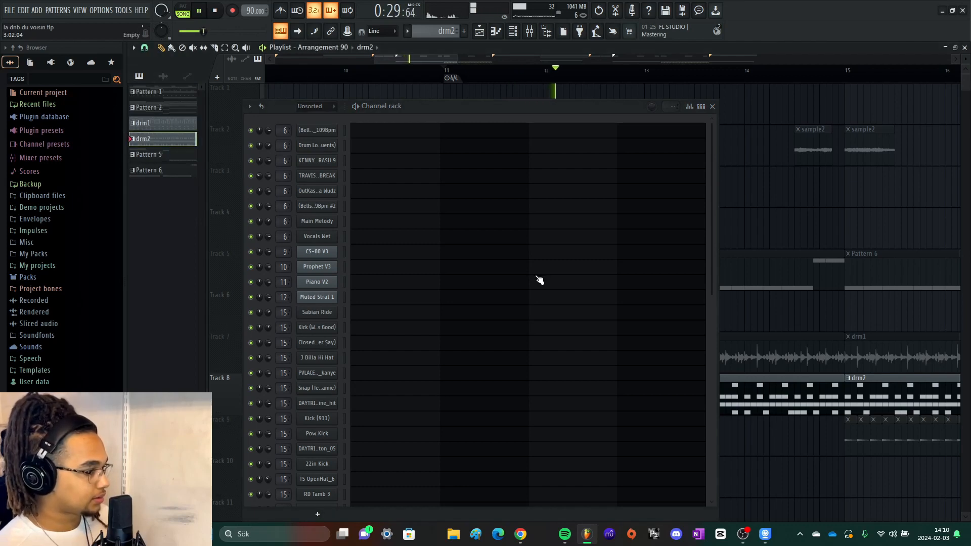
scroll(506, 253, "down", 3)
scroll(476, 239, "down", 2)
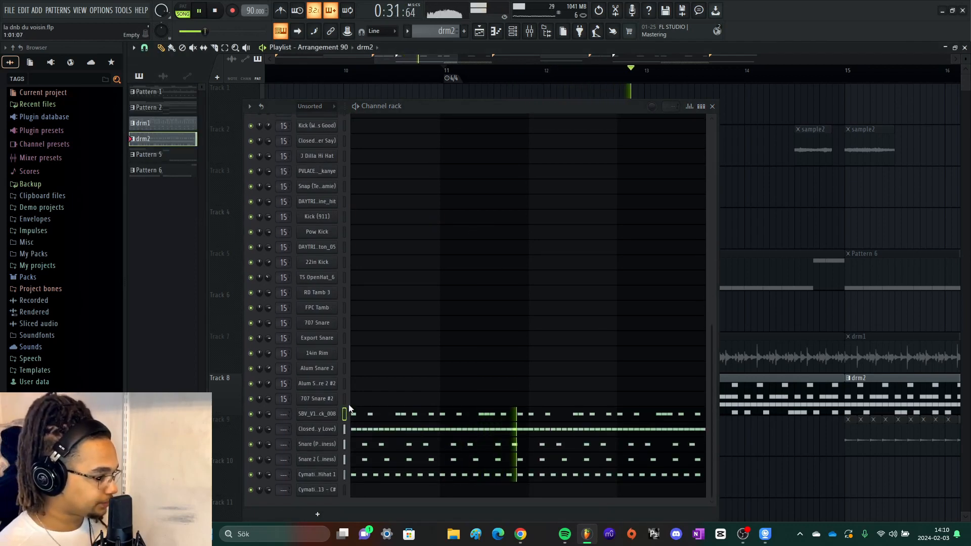
key("space")
Solo the SBV_V12_Kick_008 channel and play its notes in the piano roll.
right_click(251, 414)
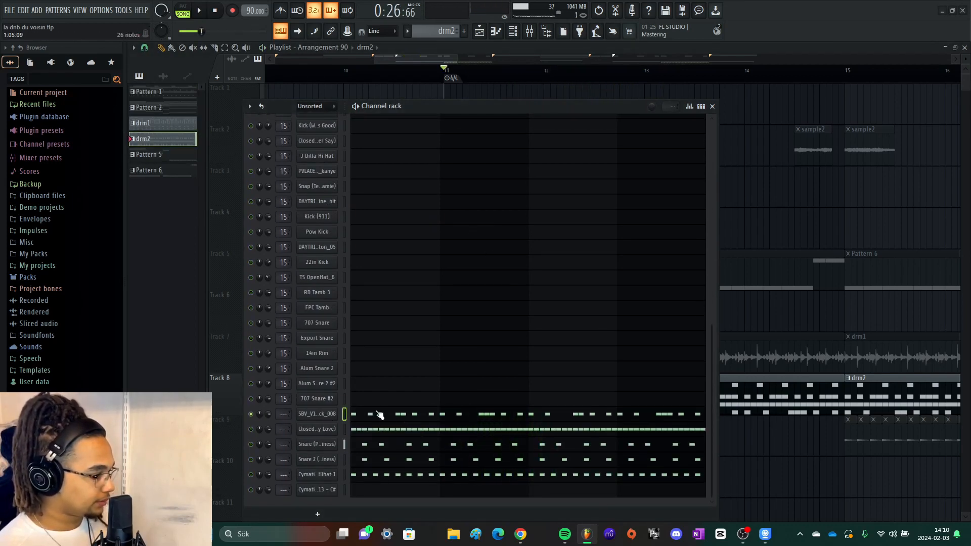
left_click(400, 416)
key("space")
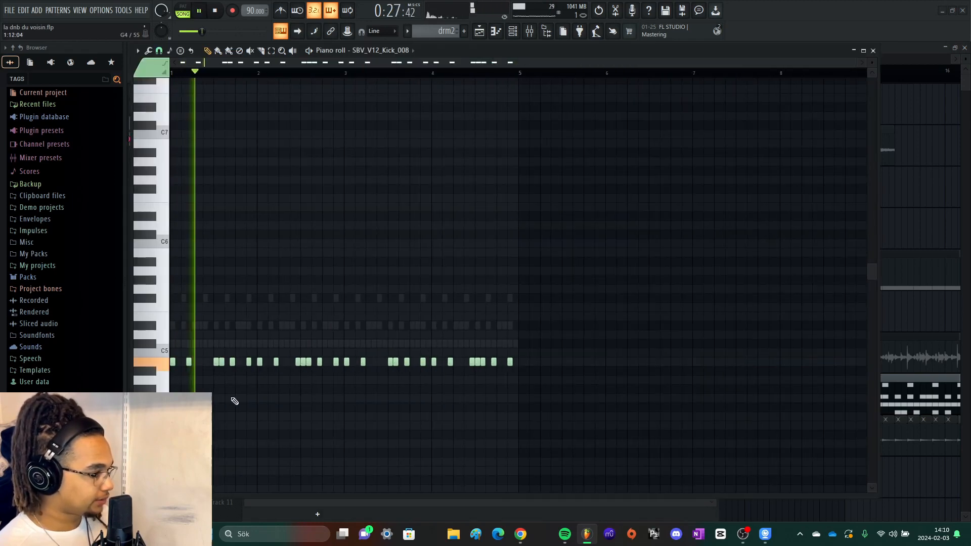
scroll(202, 394, "up", 3)
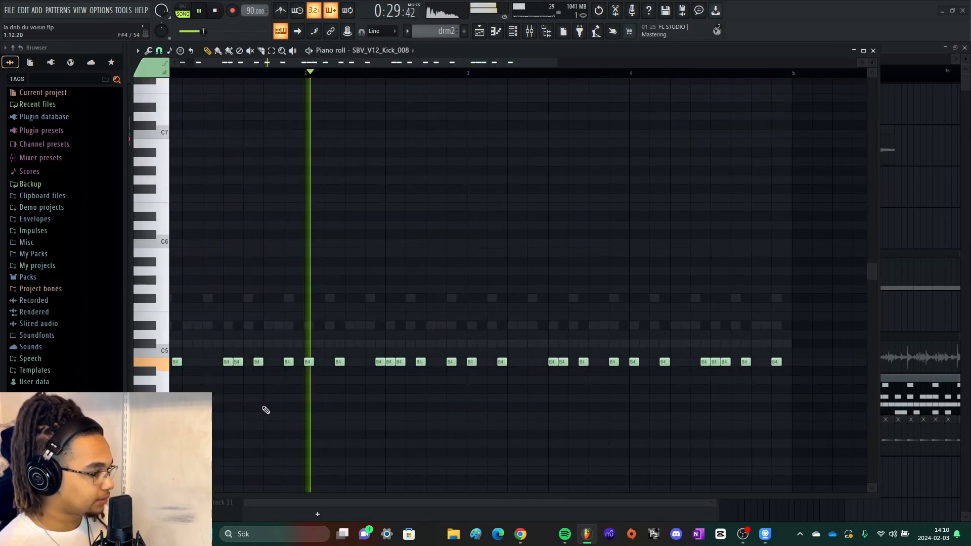
scroll(265, 405, "down", 2)
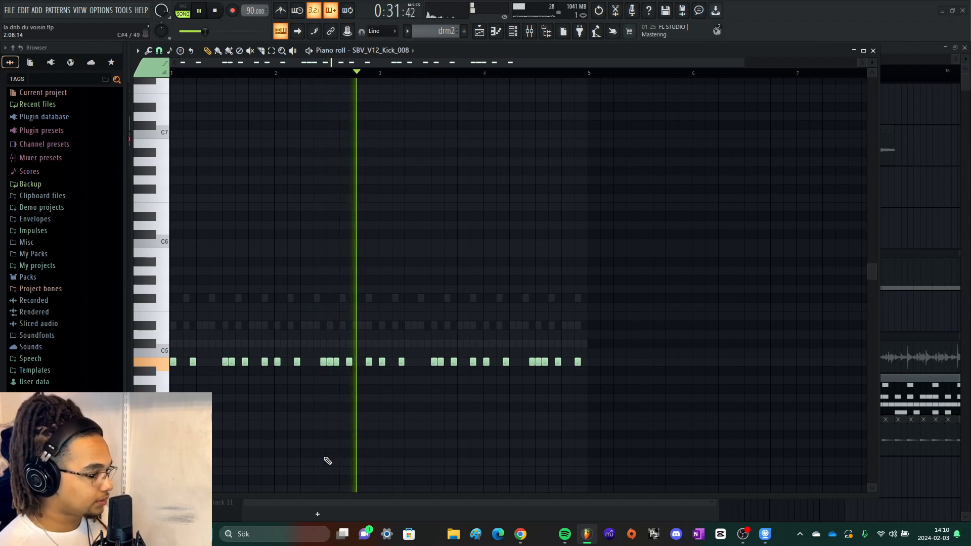
Enlarge the velocity lane to examine the kick's velocities, then restore it, stop playback and close the piano roll.
left_click_drag(345, 495, 361, 103)
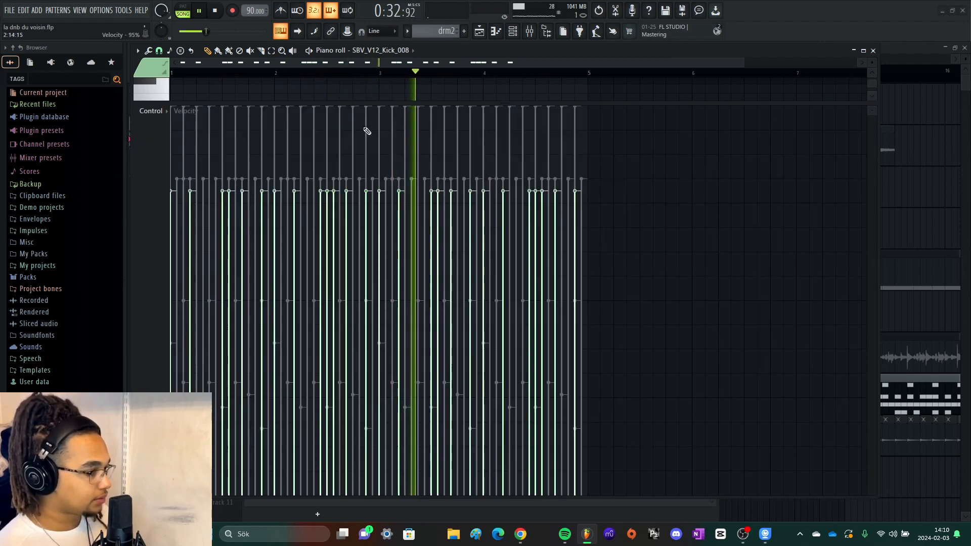
right_click(369, 103)
key("space")
key("F7")
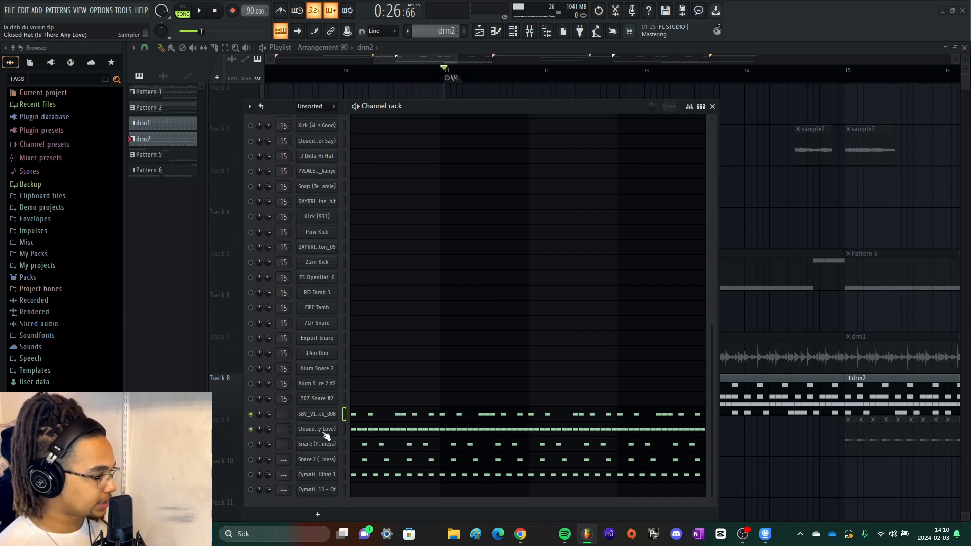
Play Closed Hat (Is There Any Love) with the kick and inspect the hat's sampler settings.
key("space")
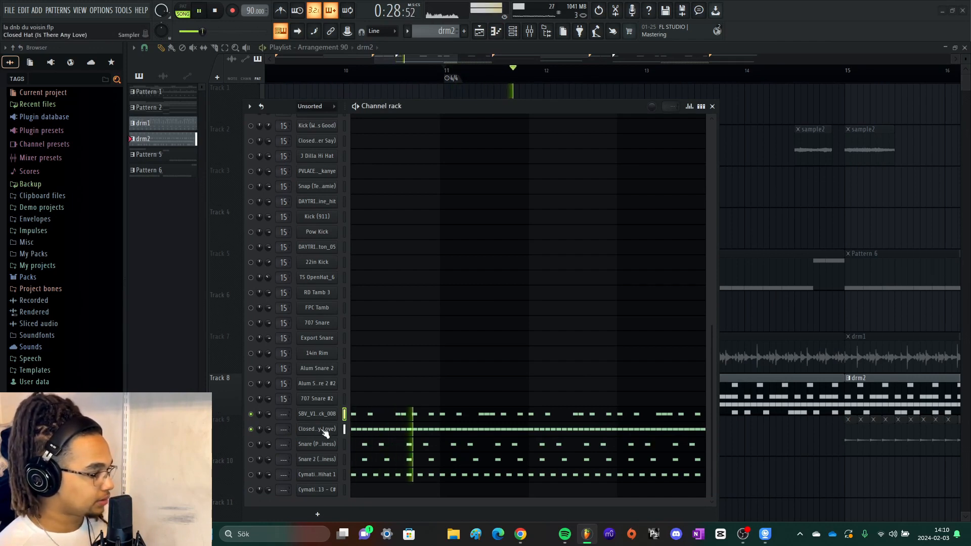
key("space")
left_click(325, 430)
left_click(31, 84)
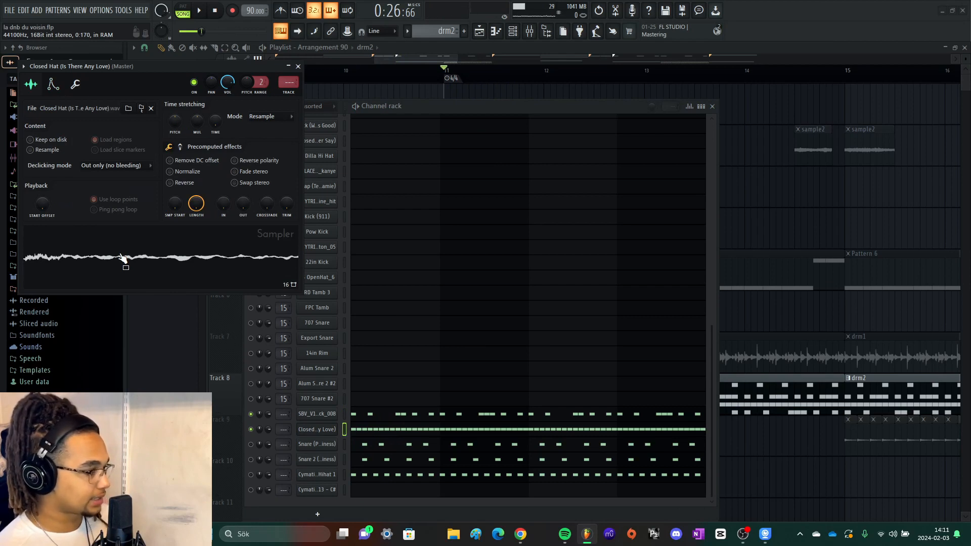
left_click(298, 66)
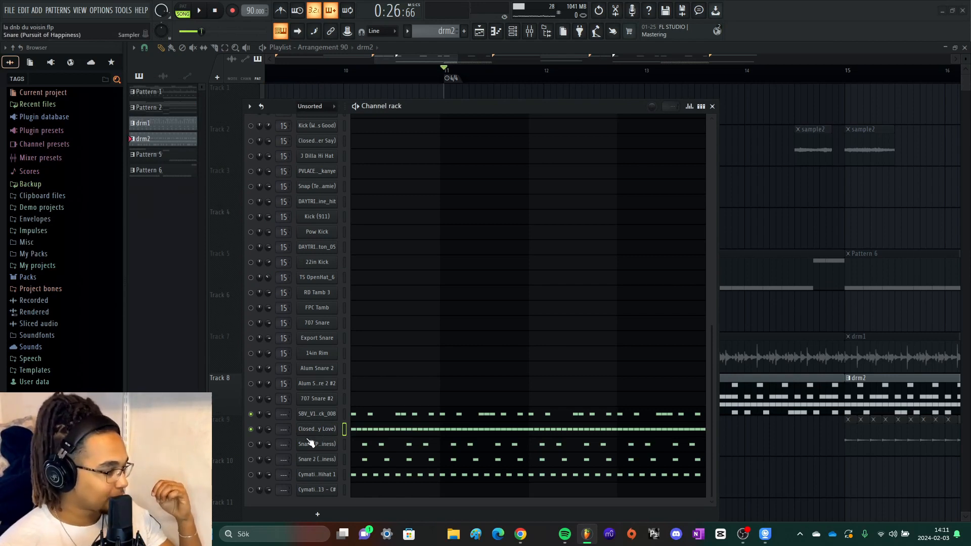
Unmute Snare (Pursuit of Happiness) and play it together with the kick and closed hat.
key("space")
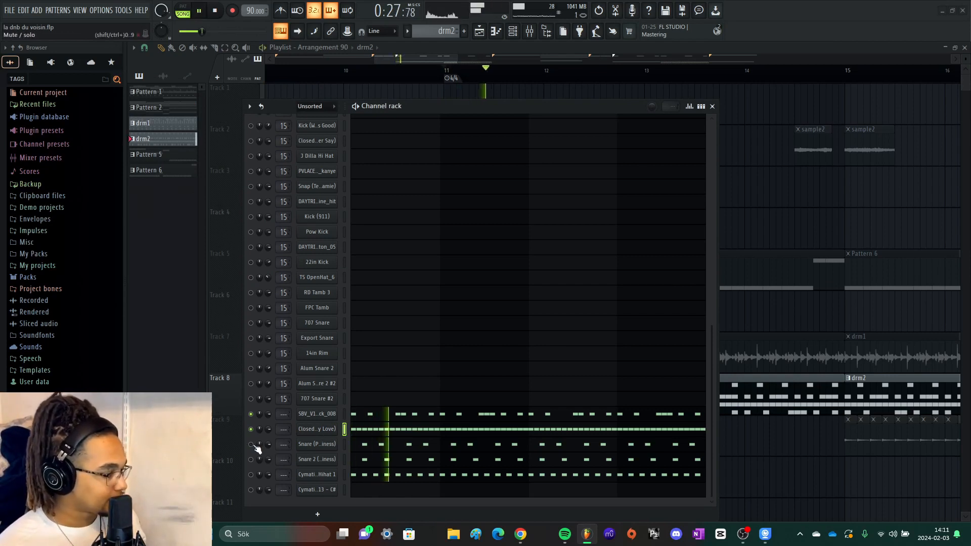
key("space")
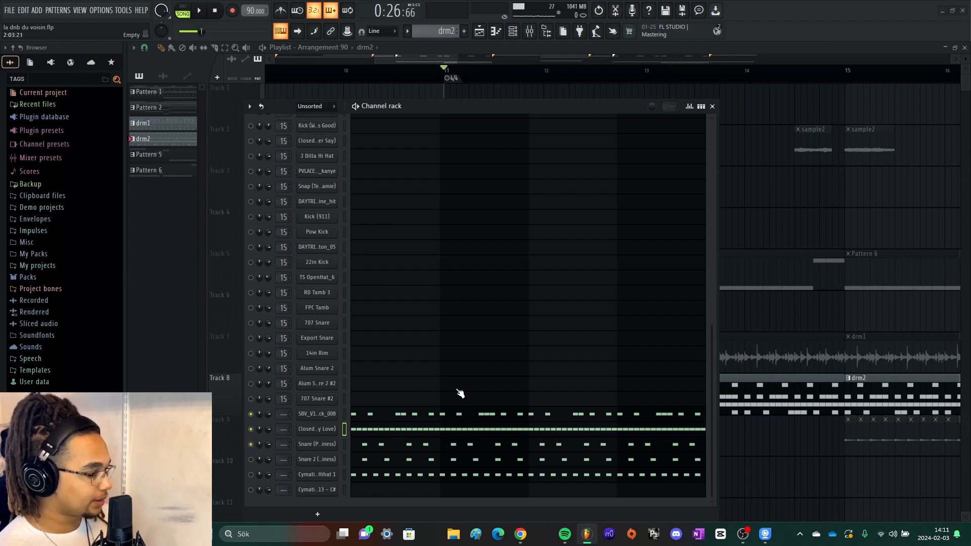
key("space")
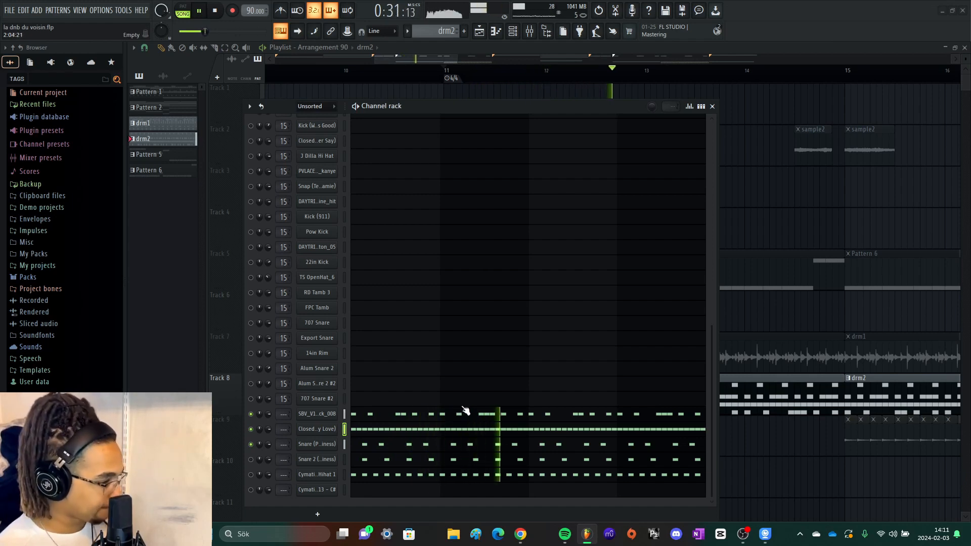
key("space")
Unmute Snare 2 (Pursuit Of Happiness) and view its sampler settings.
left_click(251, 459)
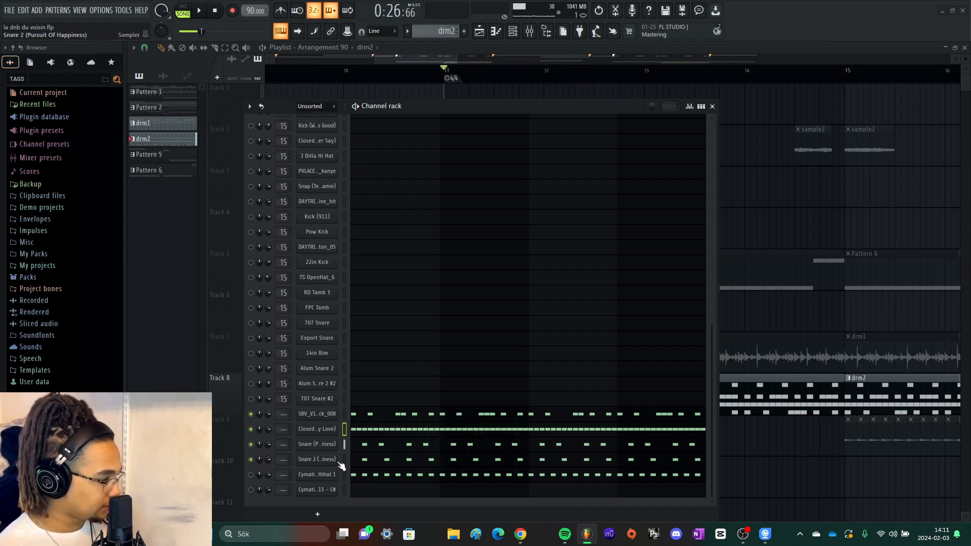
left_click(329, 461)
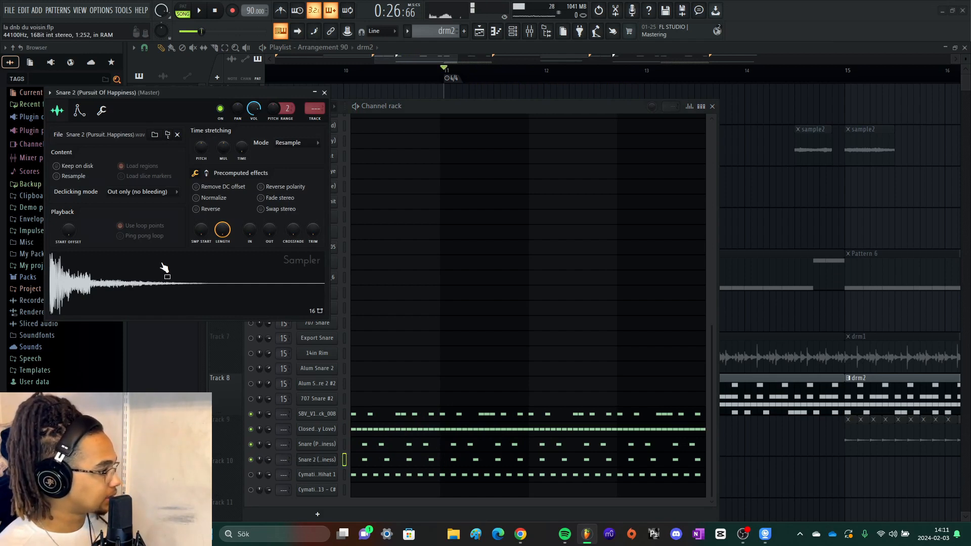
left_click(326, 92)
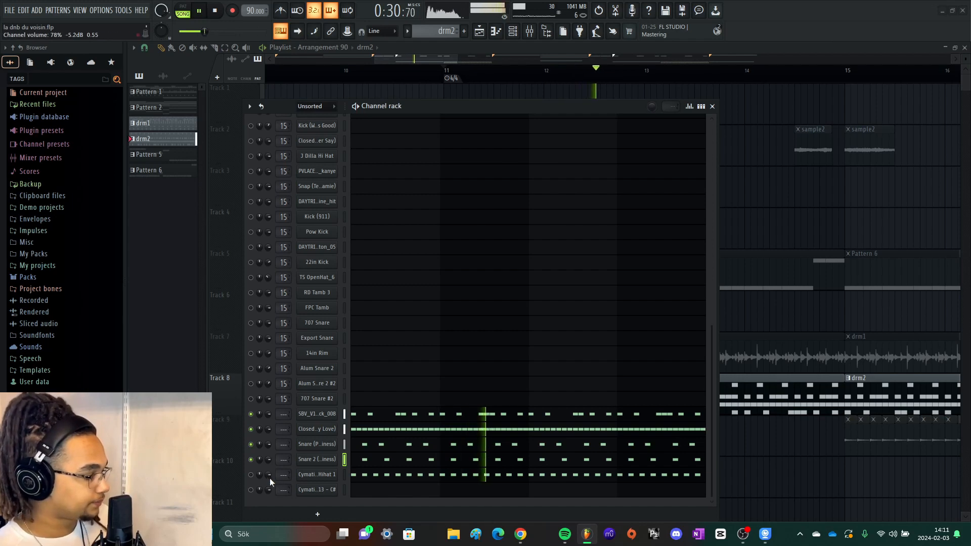
Unmute Cymatics - Servida Closed Hihat 1, view its sampler settings, and play it with the other drum channels.
left_click(250, 475)
key("space")
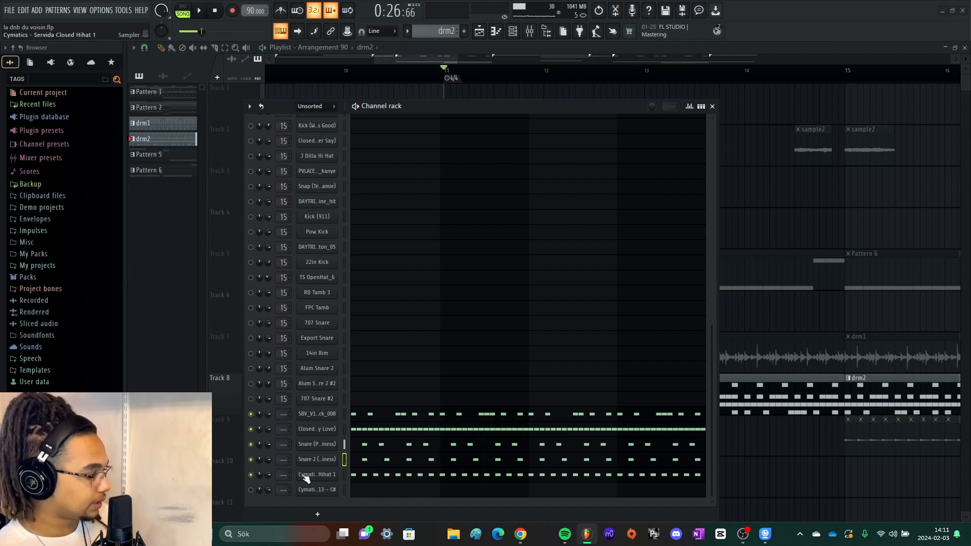
left_click(305, 475)
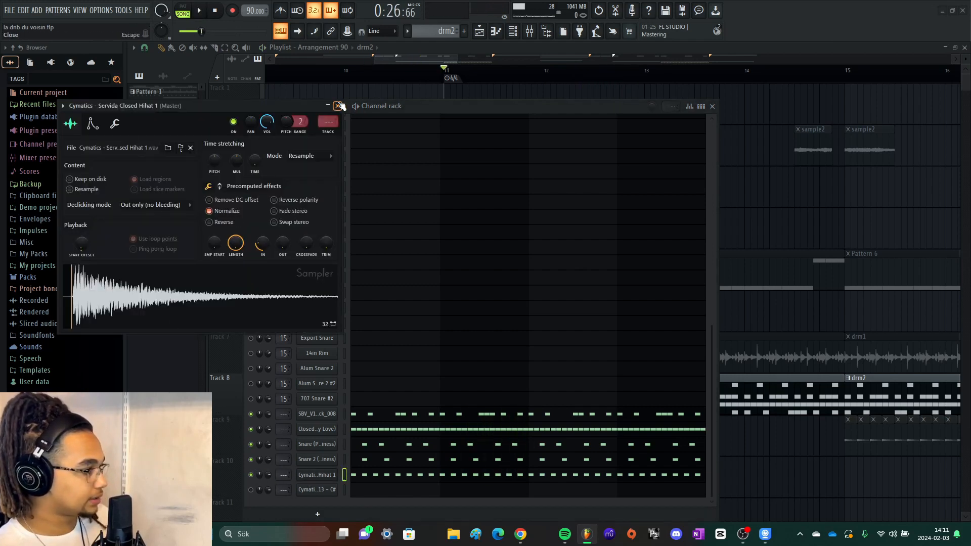
left_click(338, 106)
key("space")
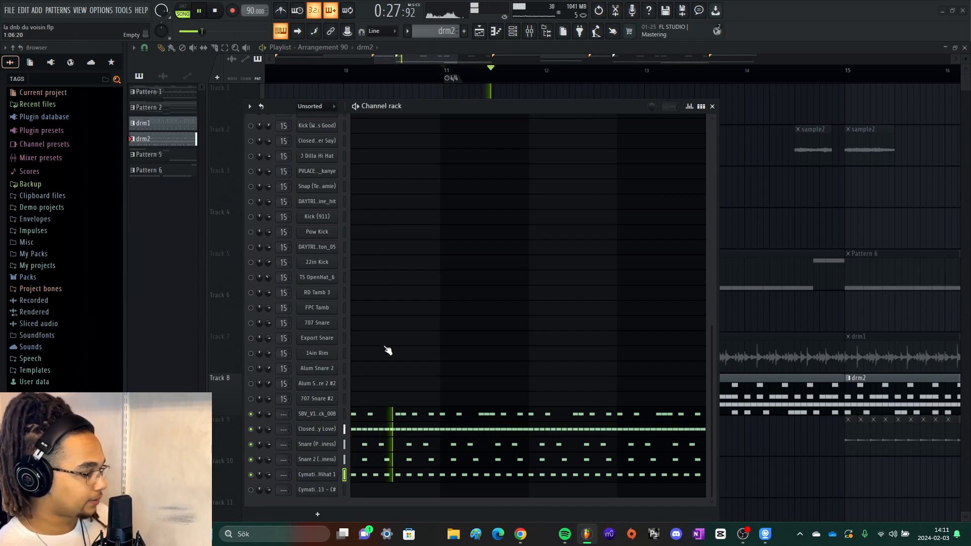
Examine the Servida Closed Hihat 1 note velocities in the piano roll, then close the piano roll and Channel rack.
key("F7")
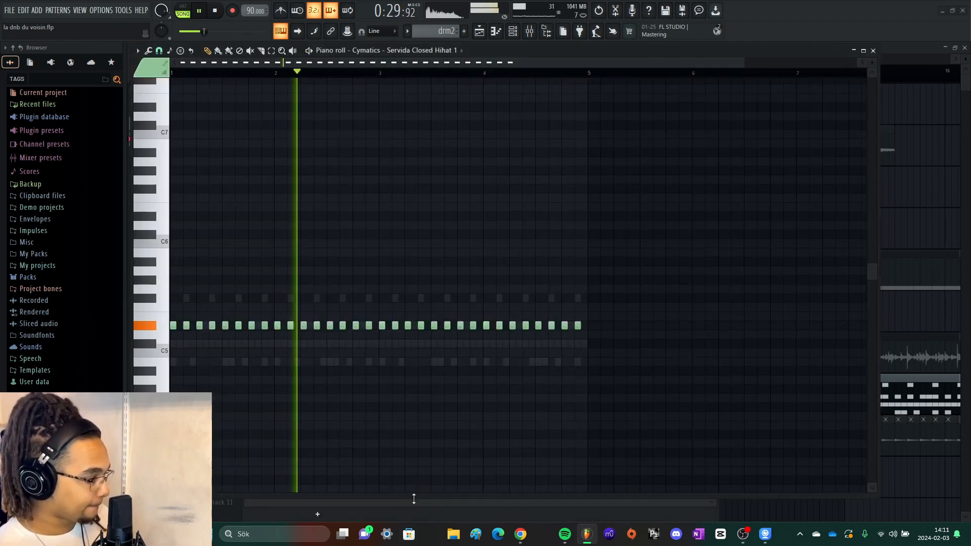
left_click_drag(413, 499, 414, 104)
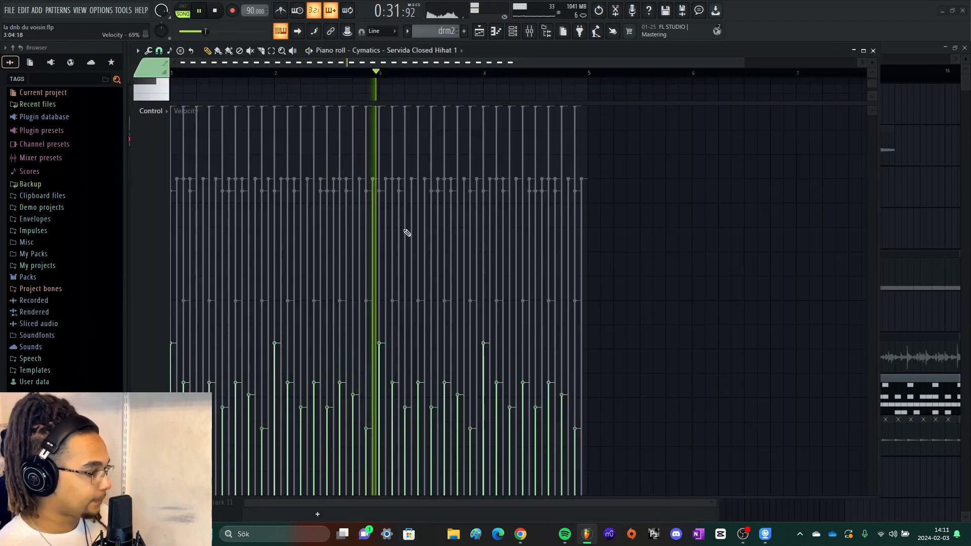
key("space")
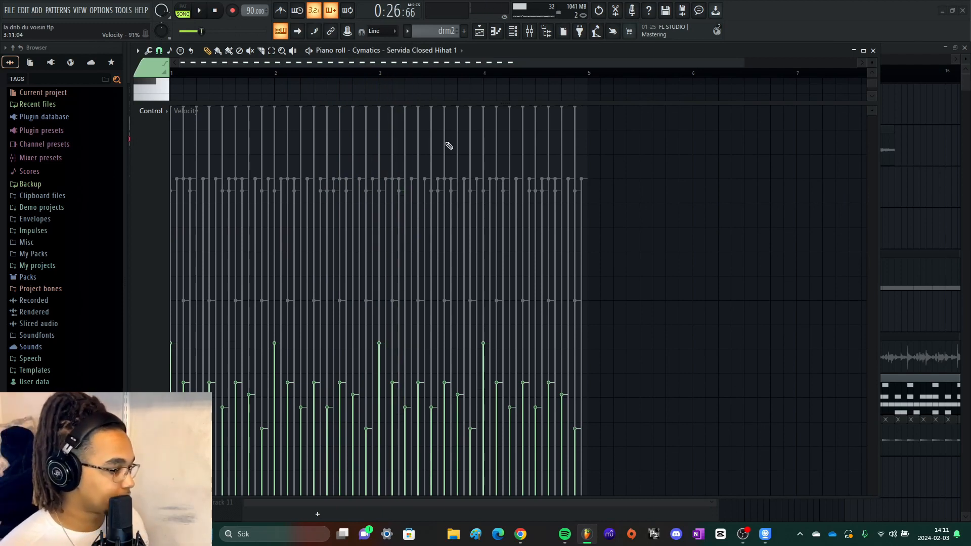
double_click(453, 103)
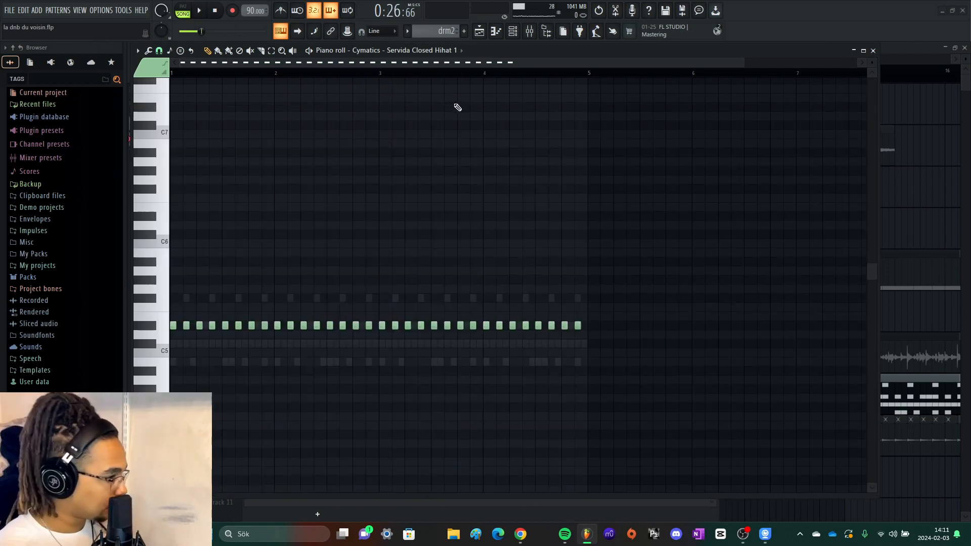
left_click(873, 51)
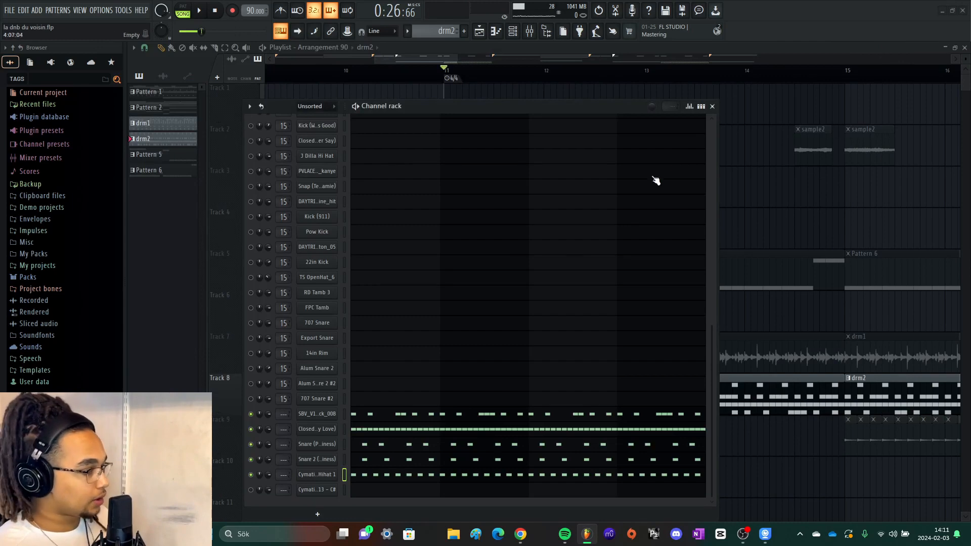
left_click(712, 107)
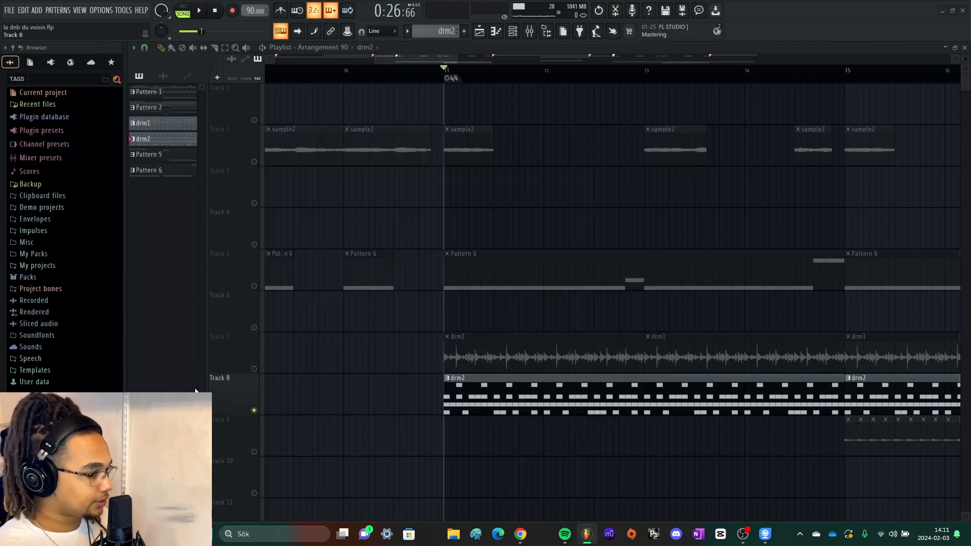
Unmute Track 7, play the drm1 loop together with the drm2 pattern from bar 11, and close the piano roll and Channel rack.
left_click(254, 369)
scroll(345, 386, "down", 3)
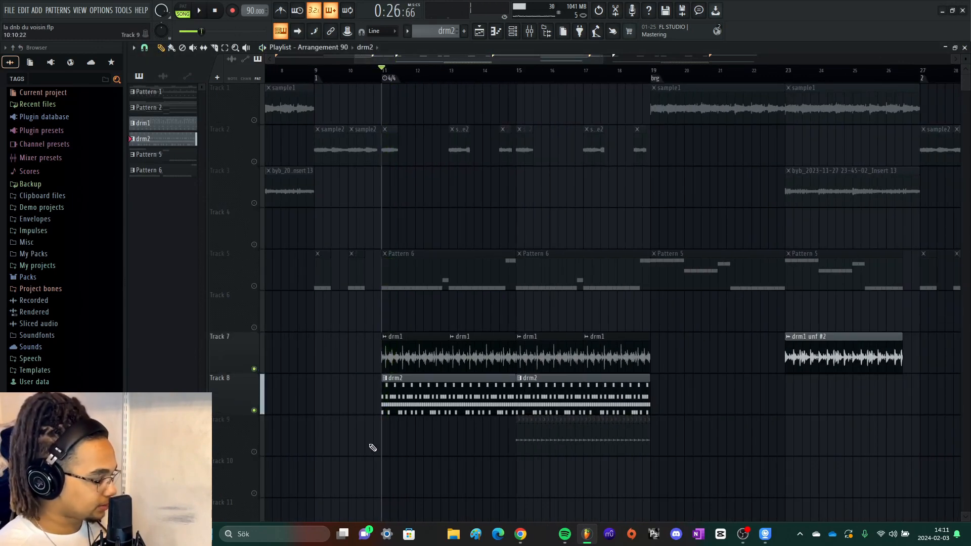
key("F7")
key("F6")
key("space")
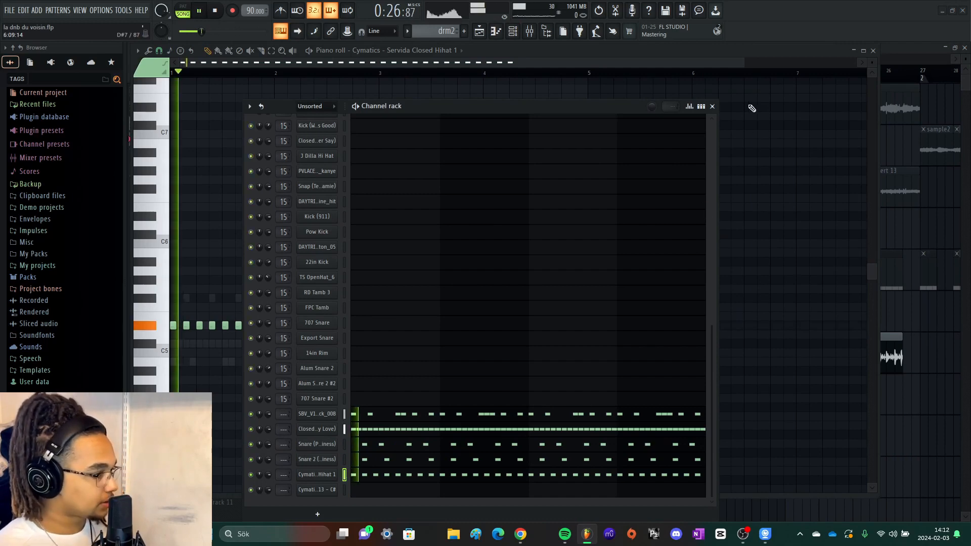
left_click(712, 107)
left_click(873, 50)
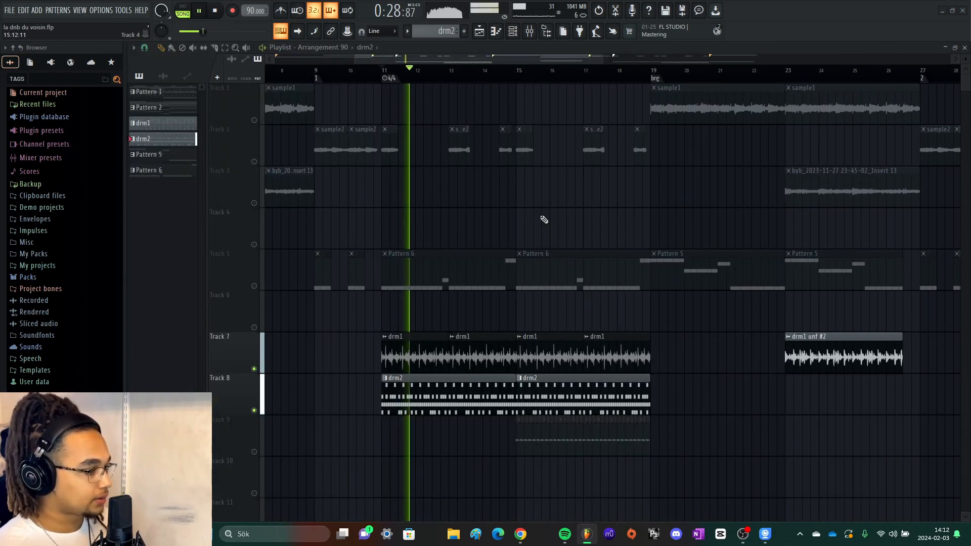
scroll(396, 320, "up", 3)
scroll(505, 298, "down", 4)
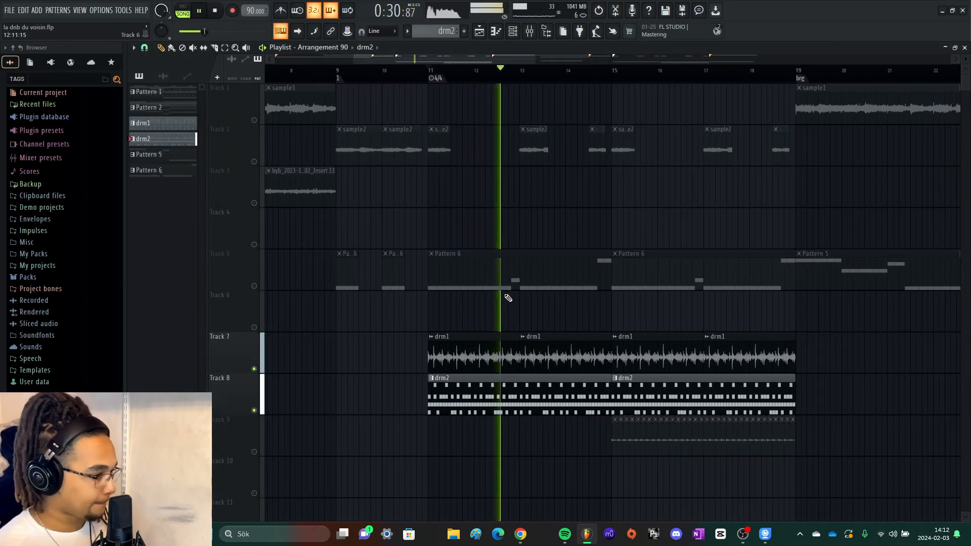
scroll(536, 316, "down", 3)
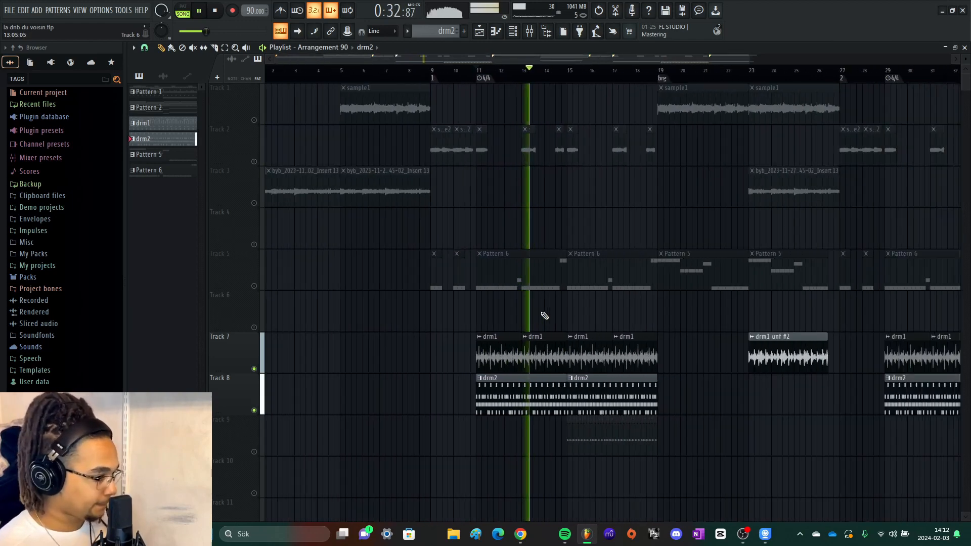
key("space")
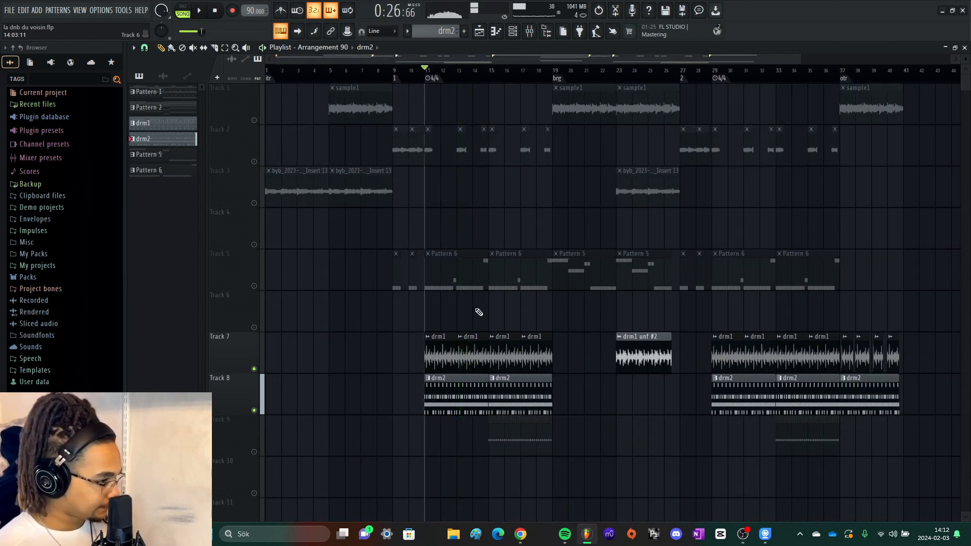
Reactivate all the muted playlist tracks.
left_click(263, 383)
right_click(252, 365)
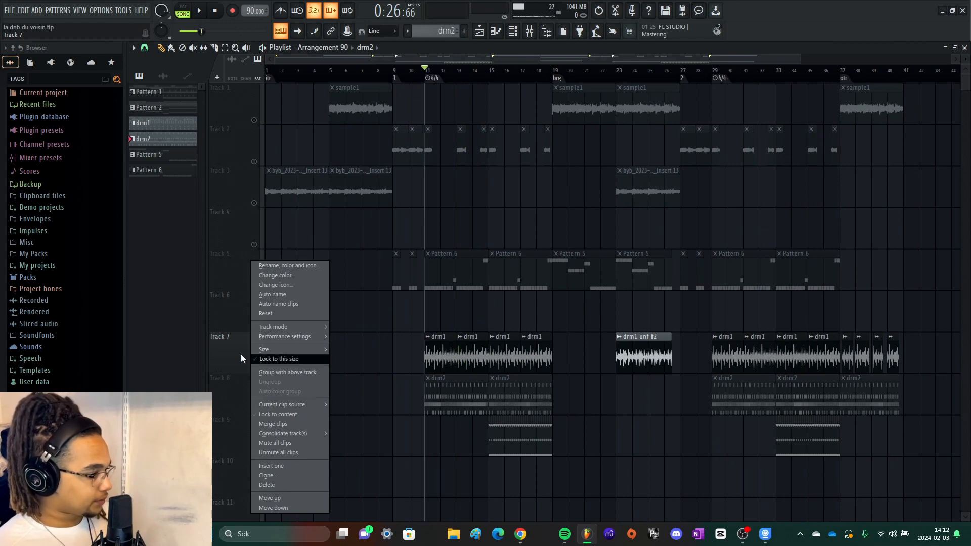
left_click(229, 357)
left_click(257, 375)
scroll(438, 278, "up", 3)
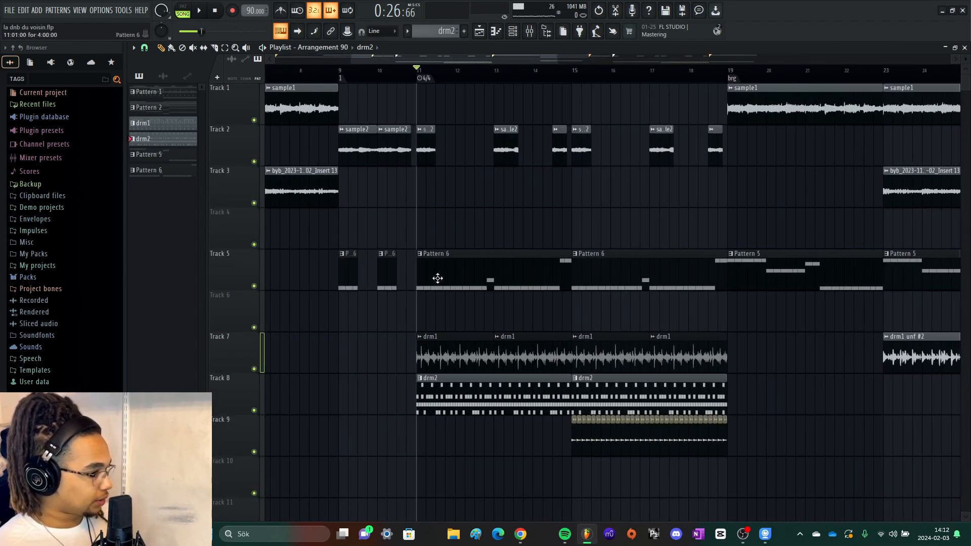
Move the playhead to bar 9, play Track 5's Pattern 6 bass in solo, and restore all tracks.
left_click_drag(416, 76, 337, 87)
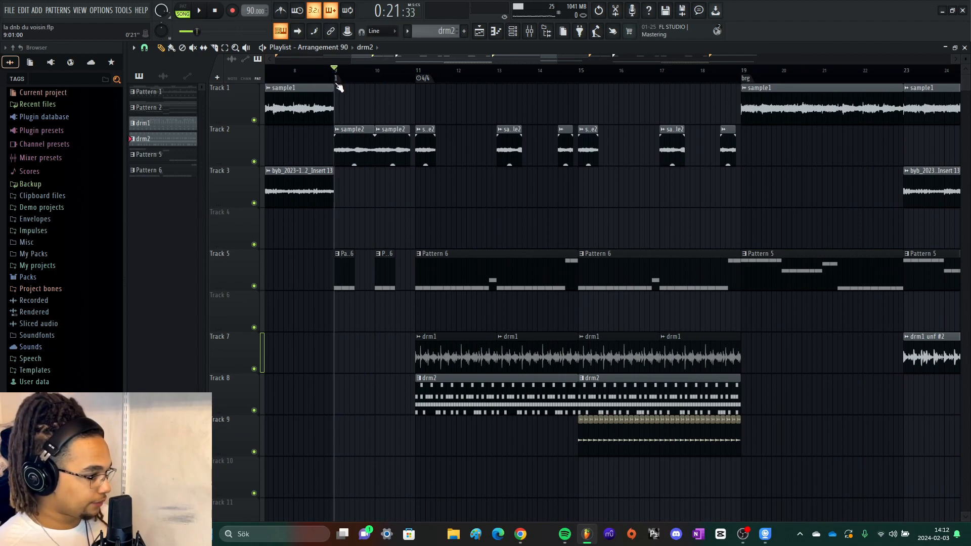
key("space")
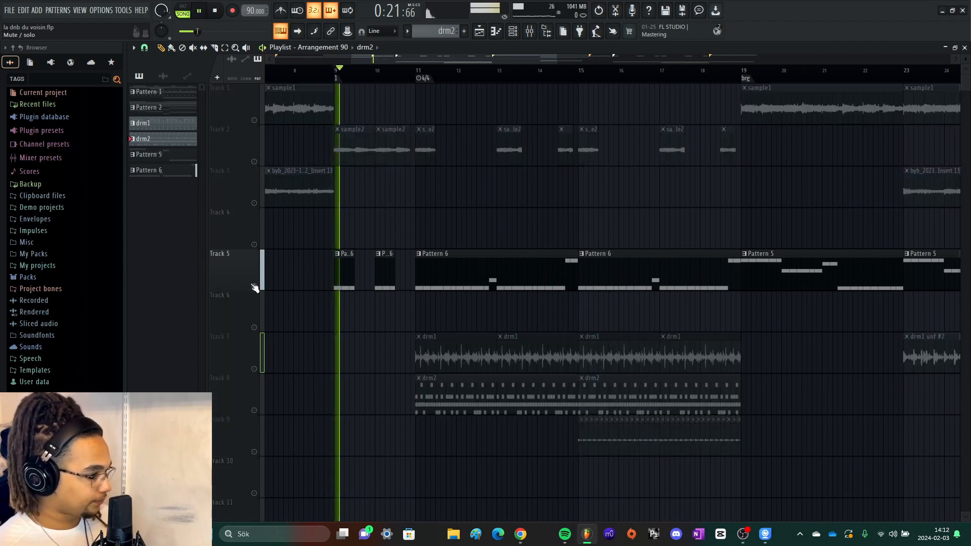
key("space")
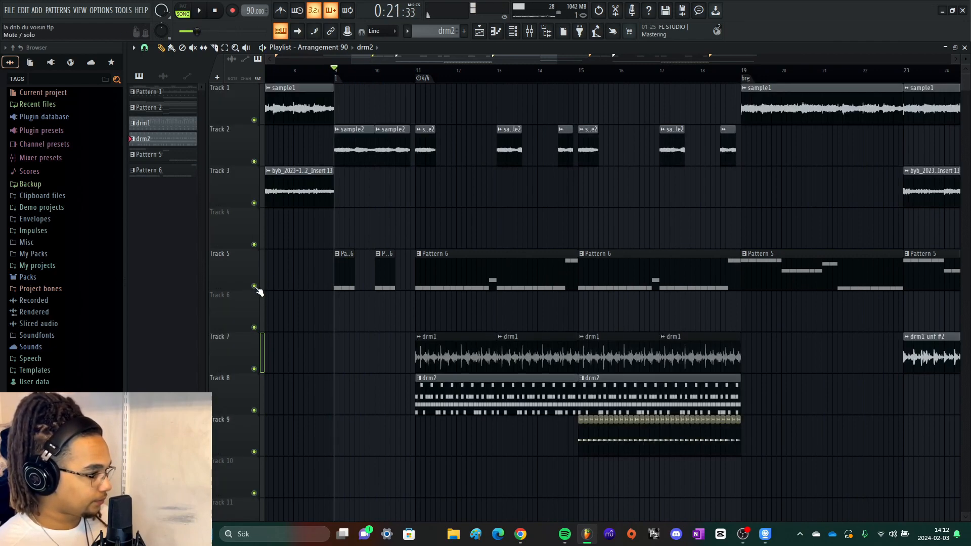
Solo Track 2, play its sample2 clips from bar 9, and restore all tracks.
right_click(254, 162)
key("space")
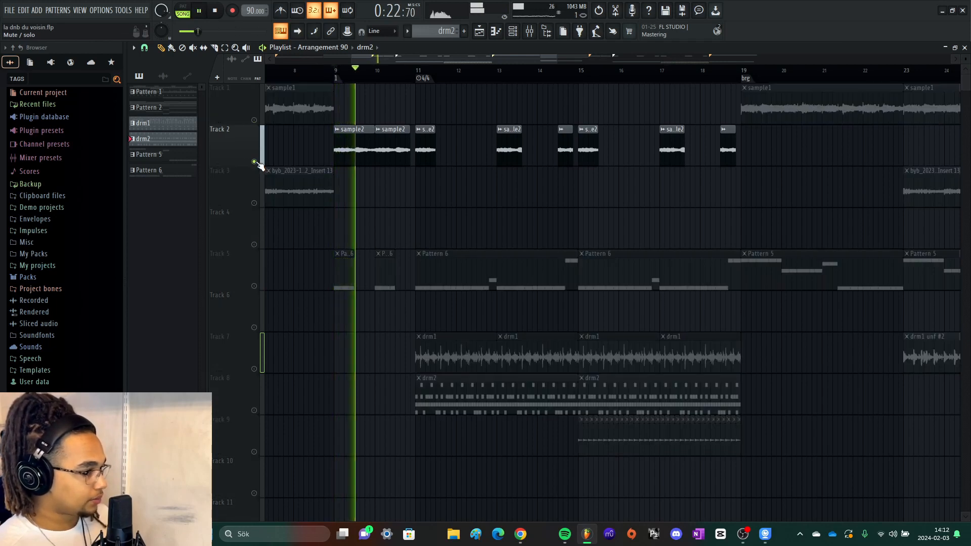
right_click(256, 162)
Play the arrangement from bar 9 into the drum section at bar 11 with all tracks active.
scroll(329, 321, "up", 3)
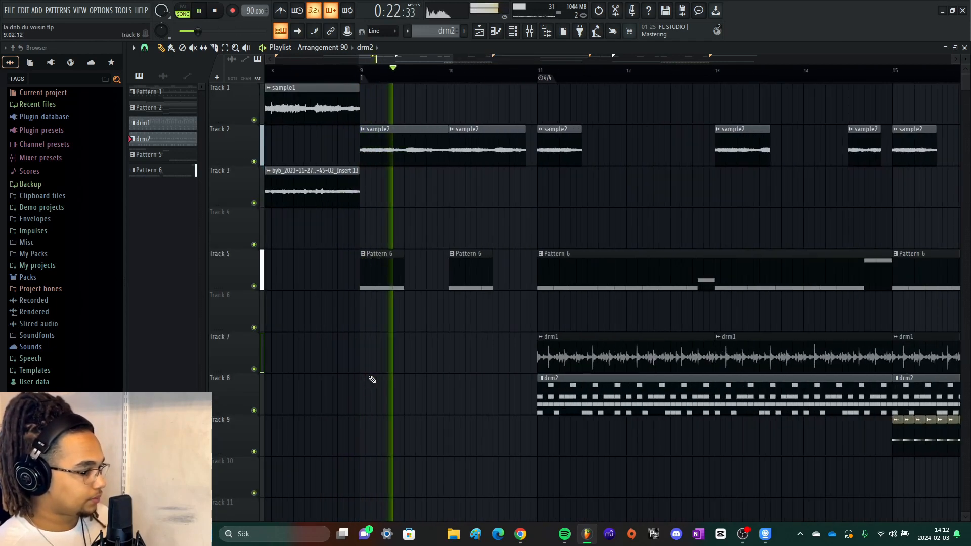
scroll(373, 377, "down", 2)
scroll(411, 376, "up", 1)
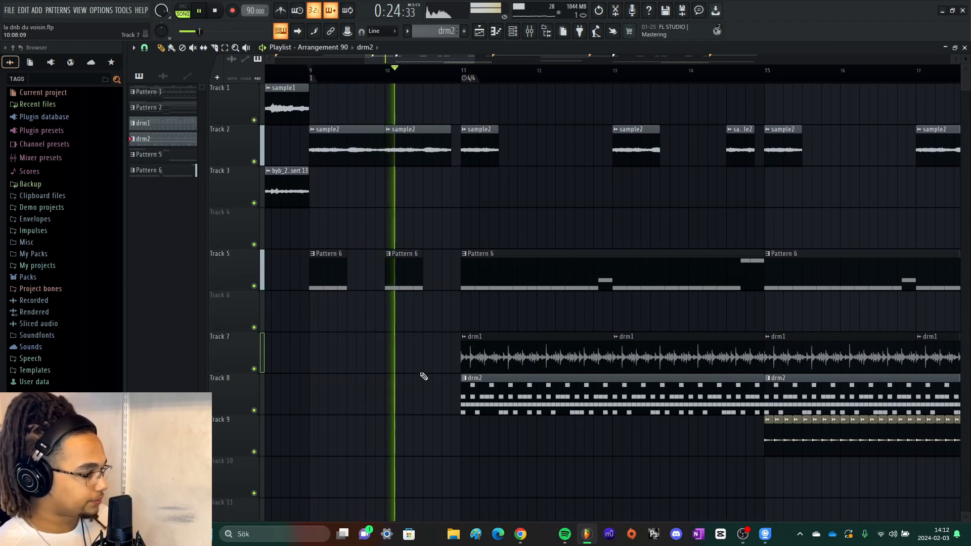
scroll(460, 308, "up", 2)
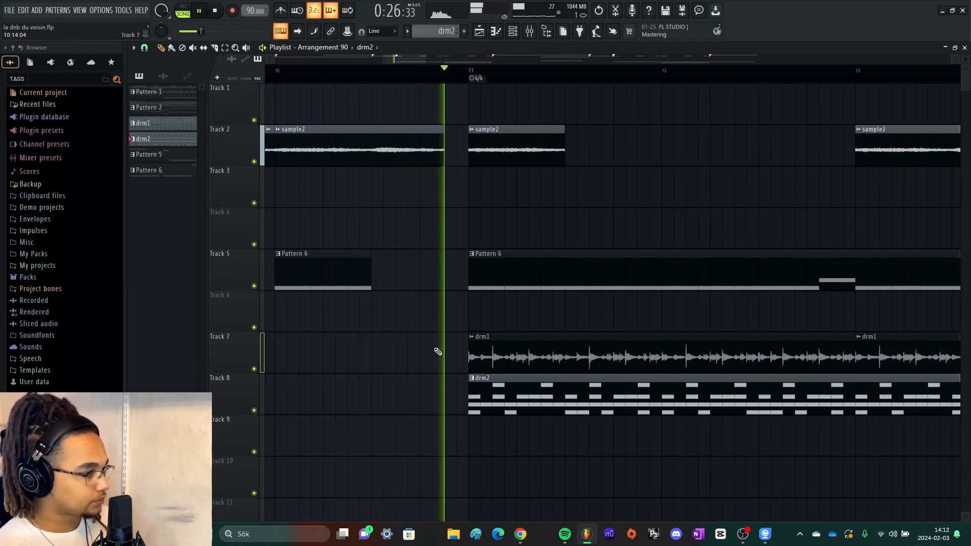
scroll(435, 352, "down", 3)
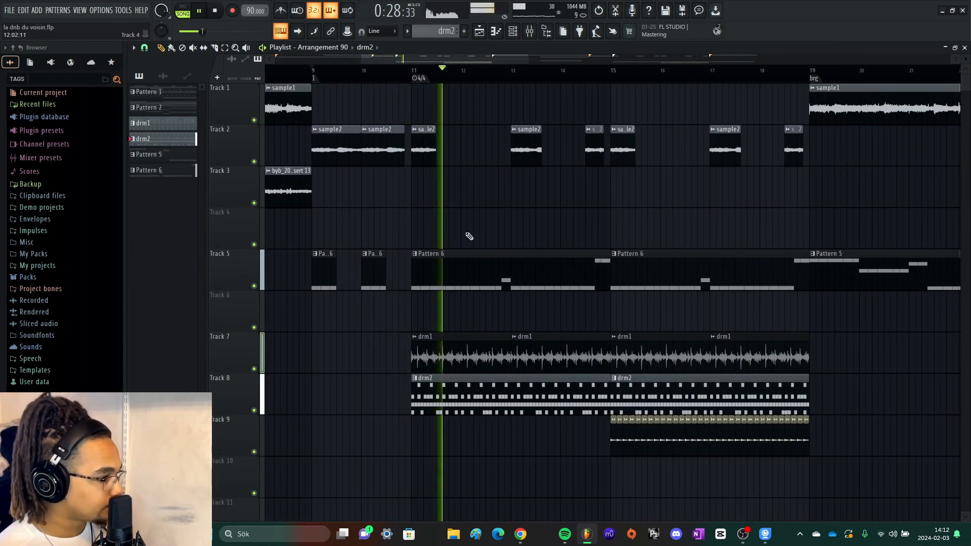
scroll(469, 234, "down", 3)
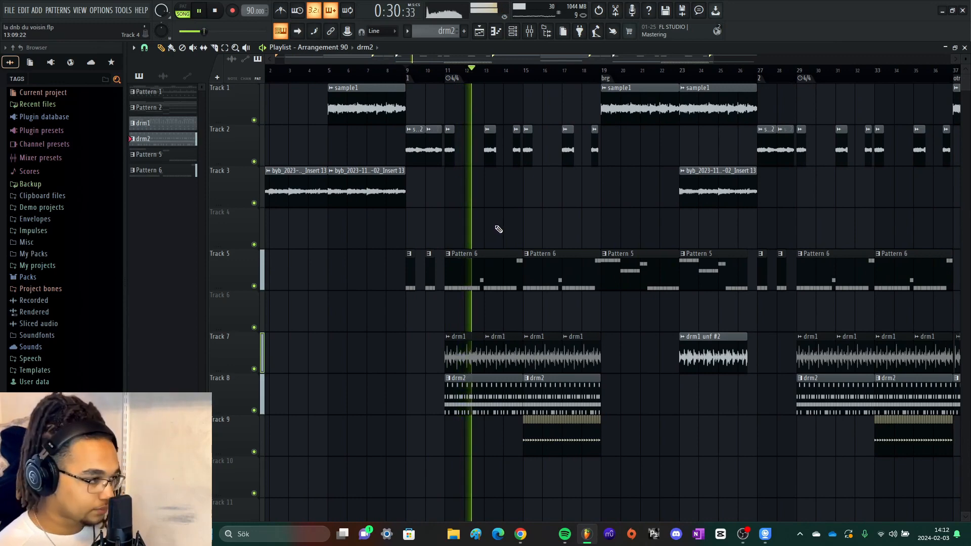
key("space")
Move the playhead between bars 11 and 13 to examine the first part of the drum section.
scroll(469, 146, "up", 3)
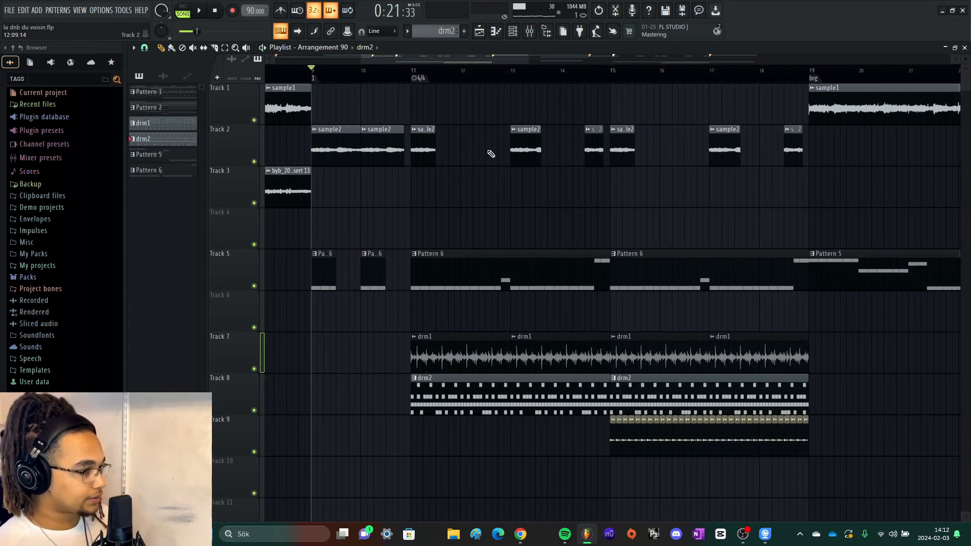
left_click(417, 73)
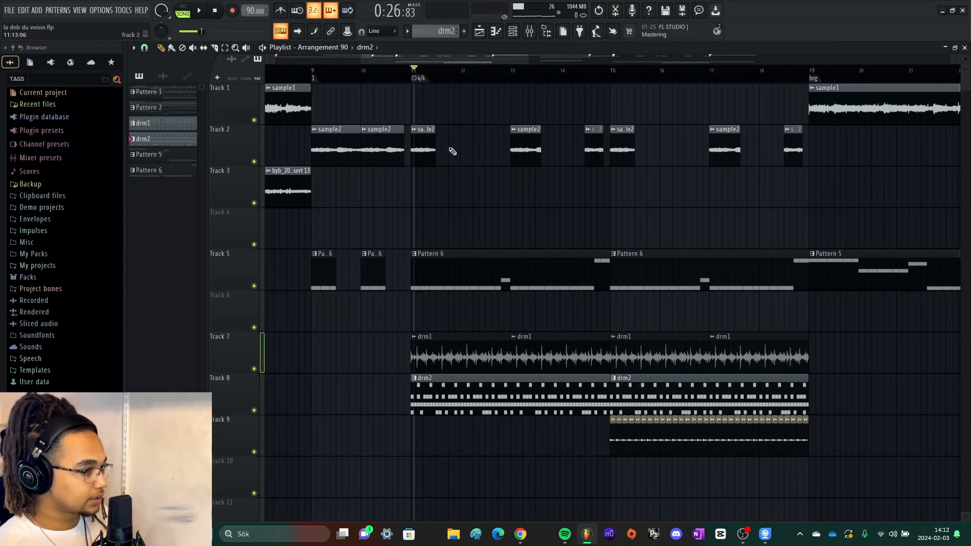
scroll(420, 100, "up", 3)
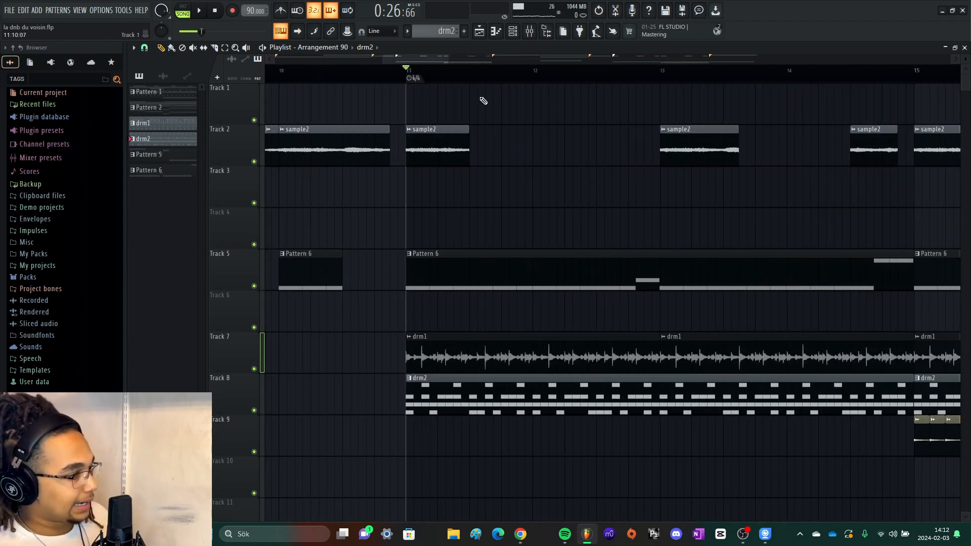
mouse_move(474, 80)
left_mouse_down()
mouse_move(470, 71)
mouse_move(684, 69)
mouse_move(546, 91)
mouse_move(472, 90)
mouse_move(661, 94)
left_mouse_up()
scroll(550, 209, "down", 2)
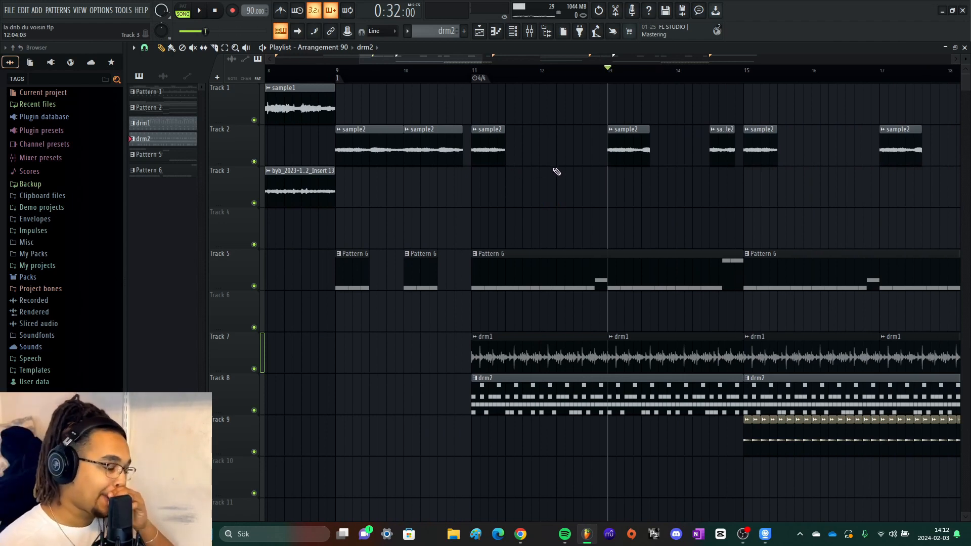
left_click(475, 76)
Play the section from bar 15 where Track 9's clips join, and mute and unmute Track 9.
left_click(747, 71)
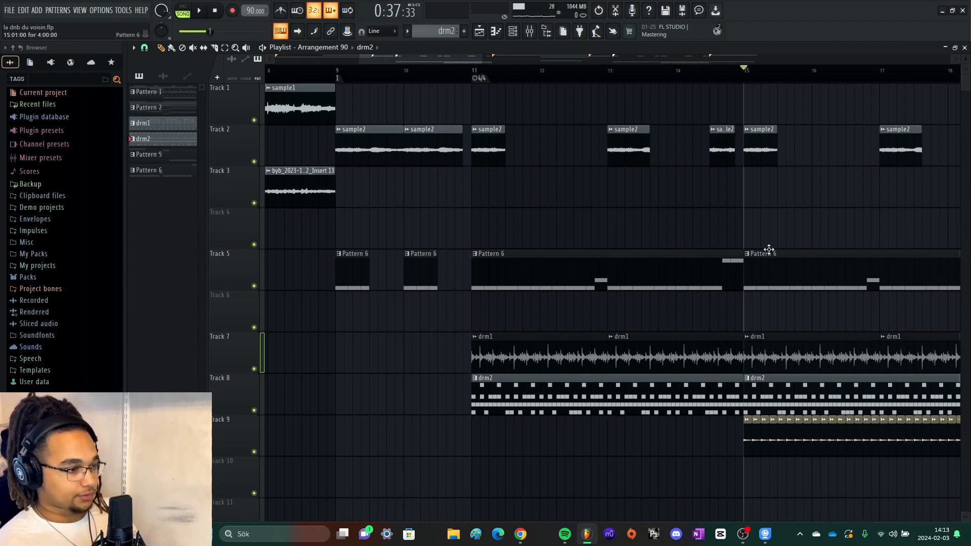
key("space")
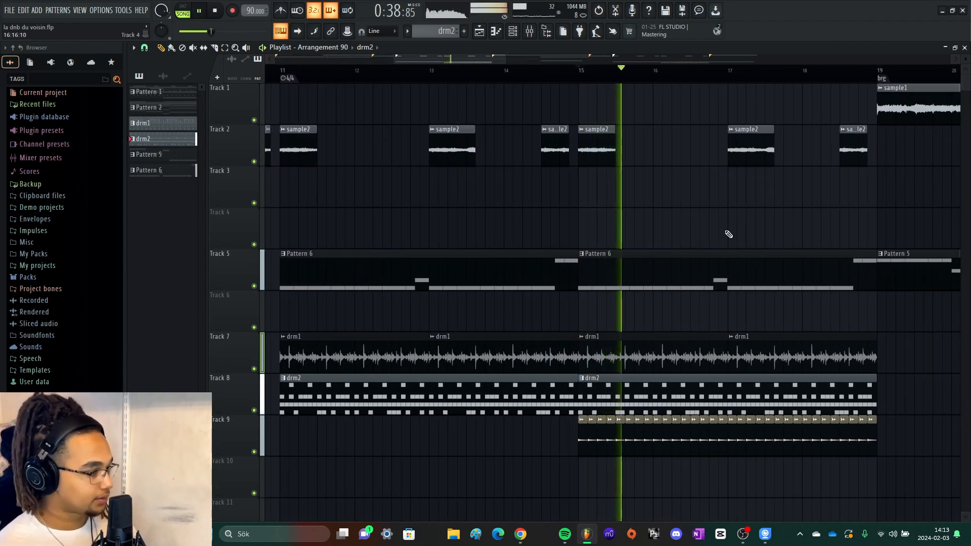
key("space")
scroll(695, 324, "down", 4)
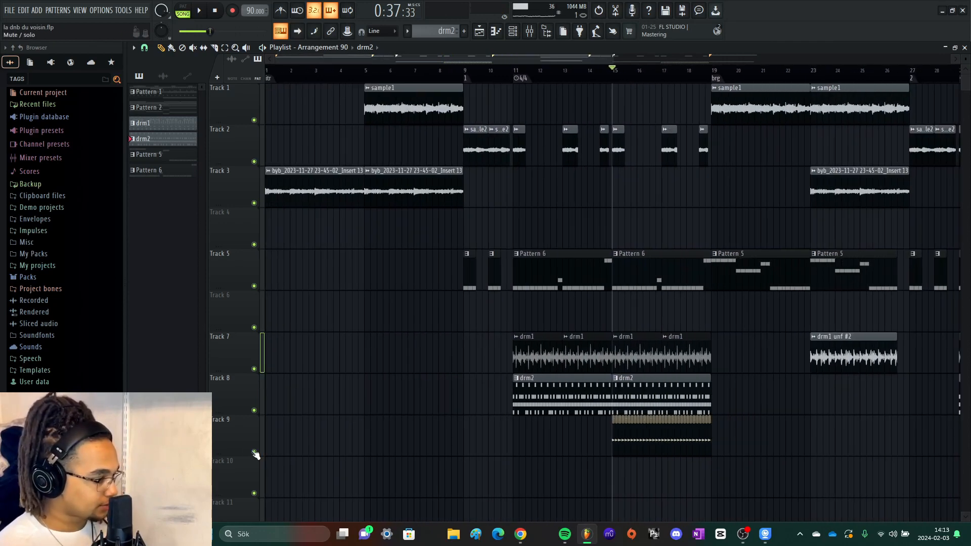
left_click(254, 452)
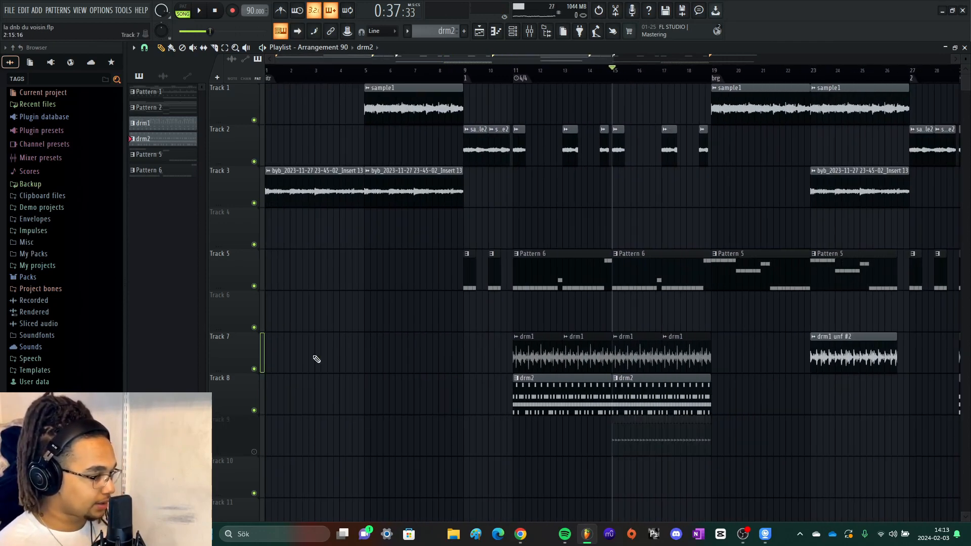
left_click(254, 452)
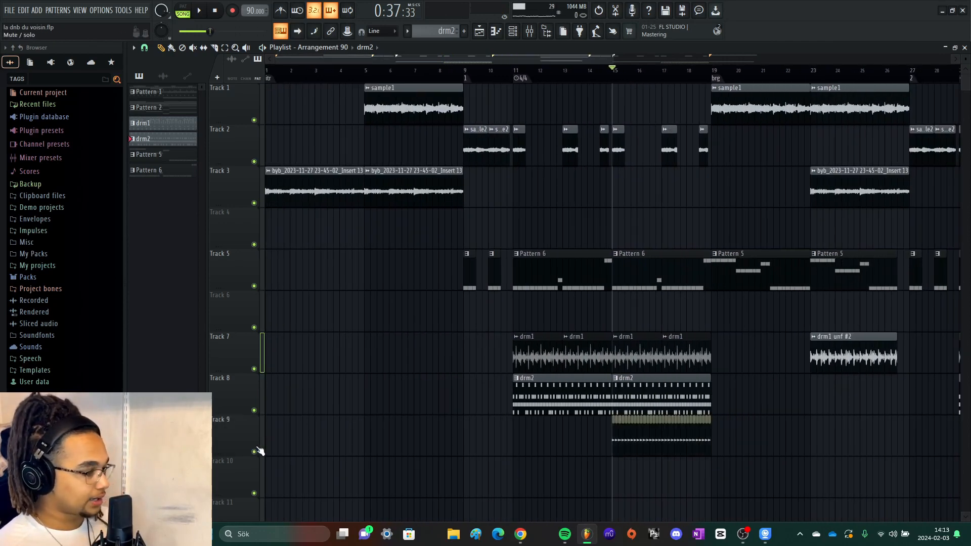
Play the transition from bar 14 into the section with Track 9's added clips.
scroll(533, 120, "up", 4)
left_click(435, 69)
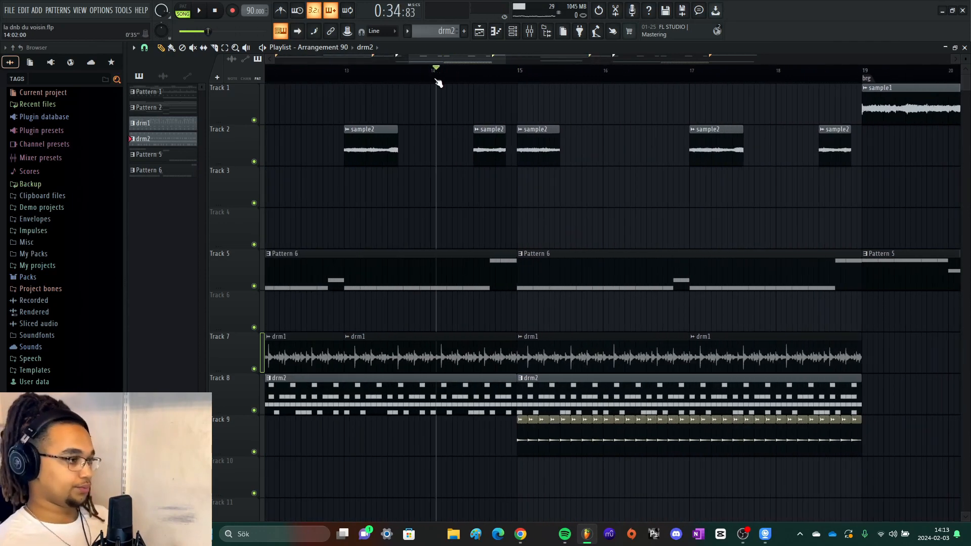
key("space")
scroll(520, 208, "up", 3)
scroll(536, 202, "down", 4)
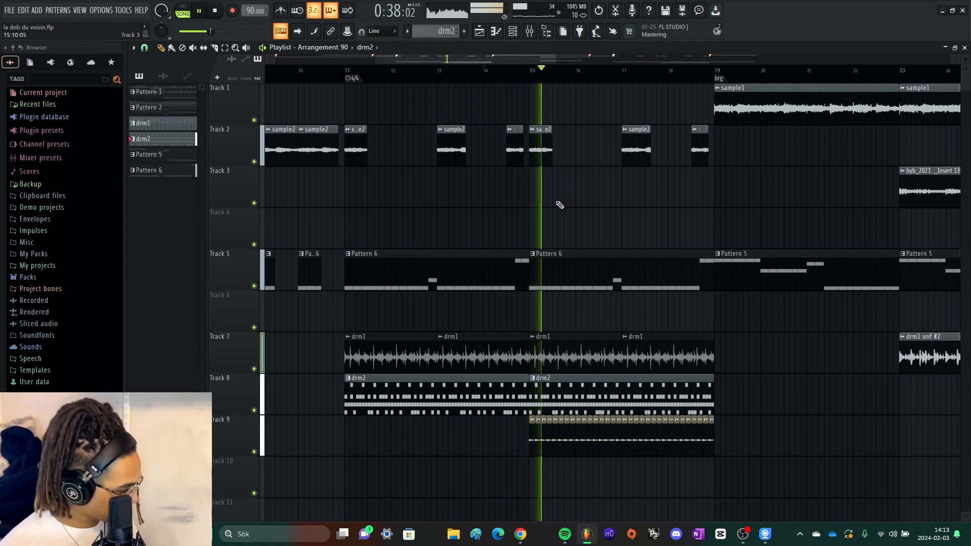
scroll(561, 210, "down", 4)
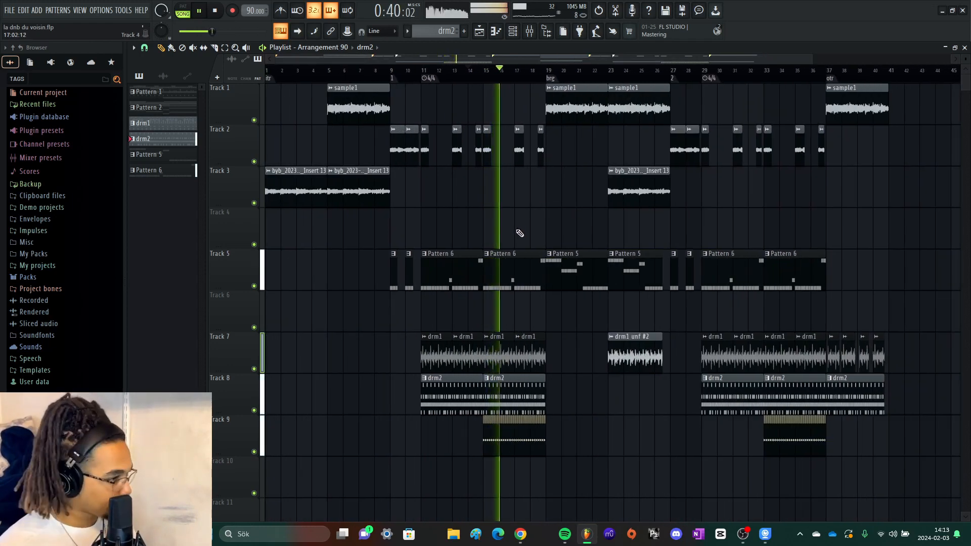
scroll(562, 223, "up", 1)
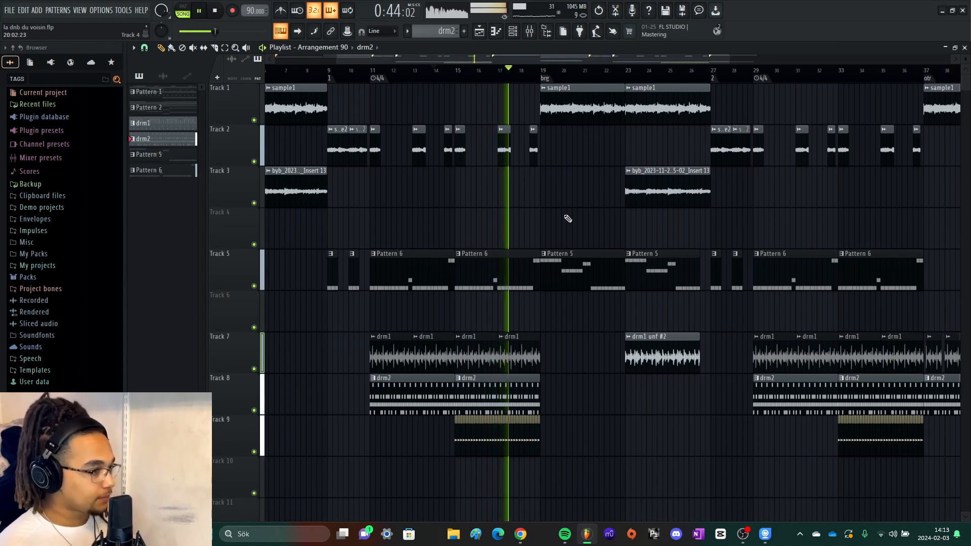
key("space")
Move the playhead to the bridge at bar 19 and solo Track 5.
scroll(604, 207, "up", 2)
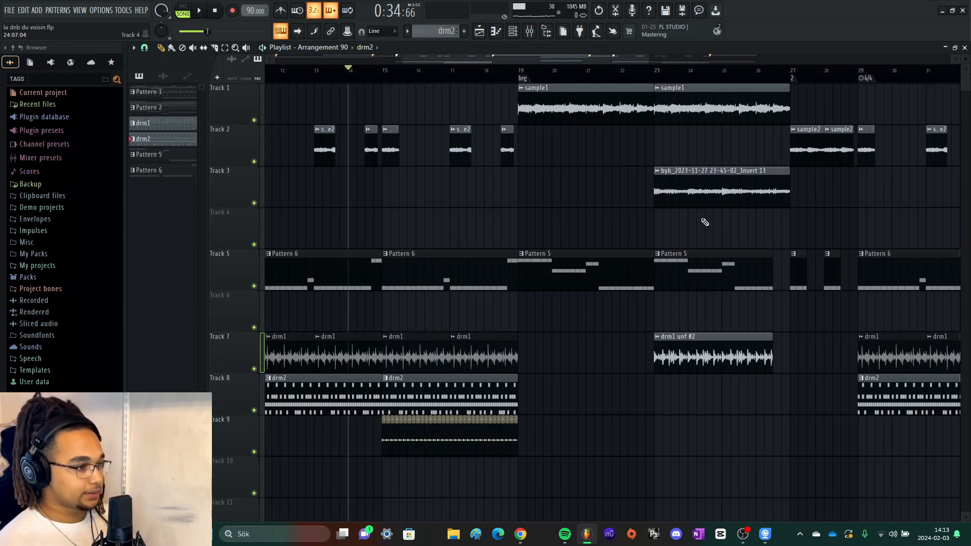
left_click(523, 72)
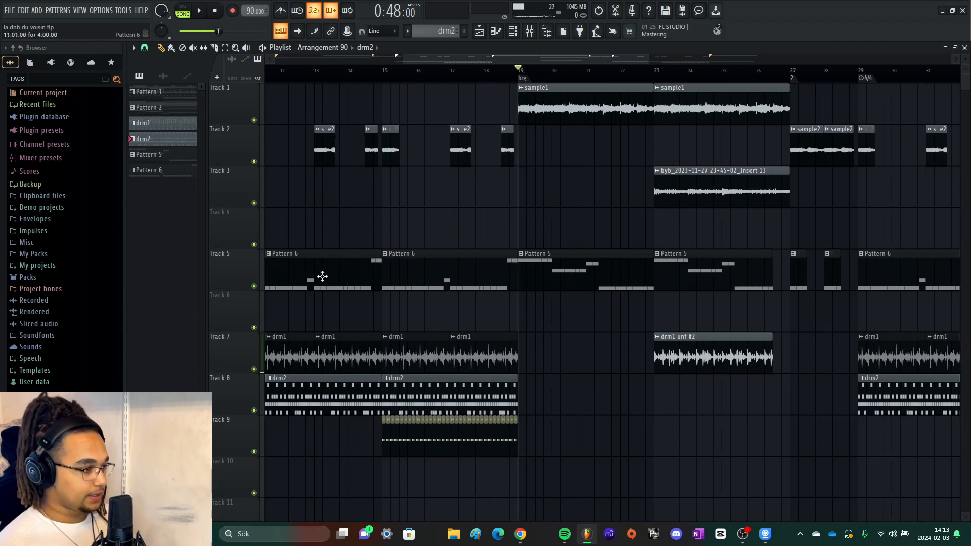
right_click(254, 286)
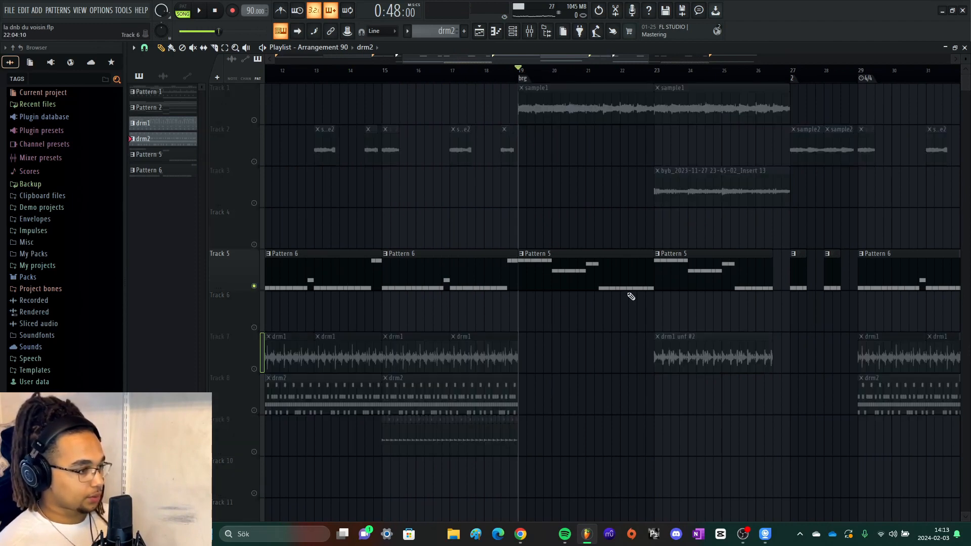
Open Pattern 5's 808 in the piano roll, enlarge the control lane to inspect its note properties, play it briefly and close the editor.
double_click(575, 278)
left_click_drag(412, 492, 190, 133)
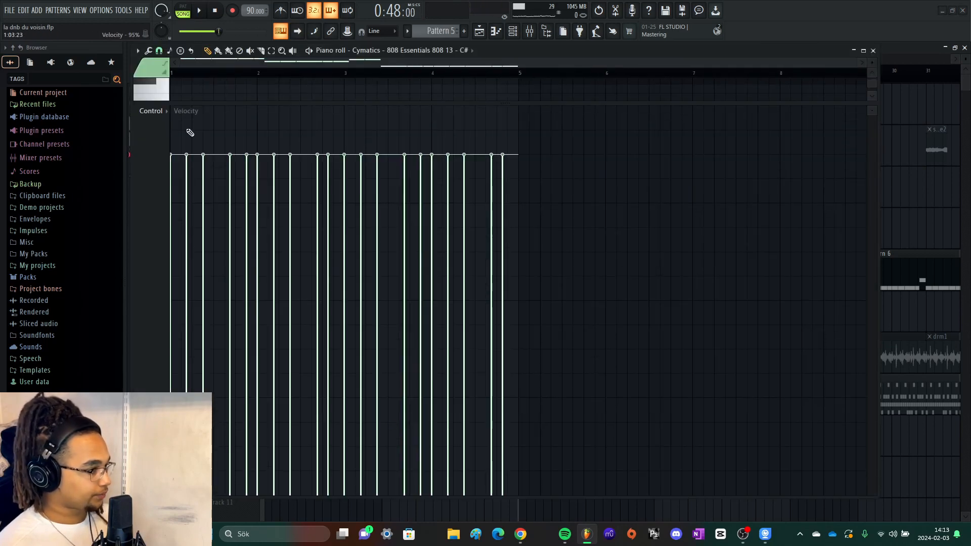
scroll(162, 116, "up", 2)
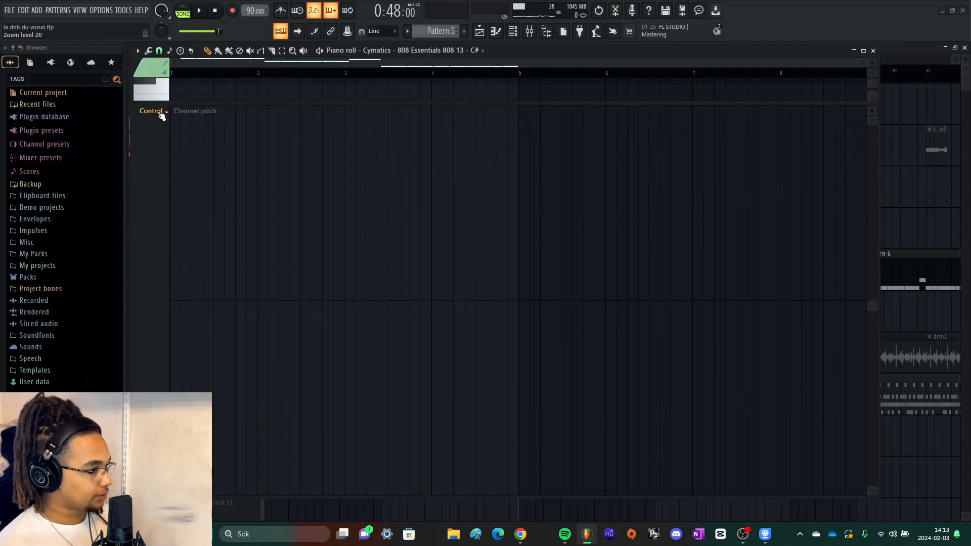
scroll(161, 116, "up", 2)
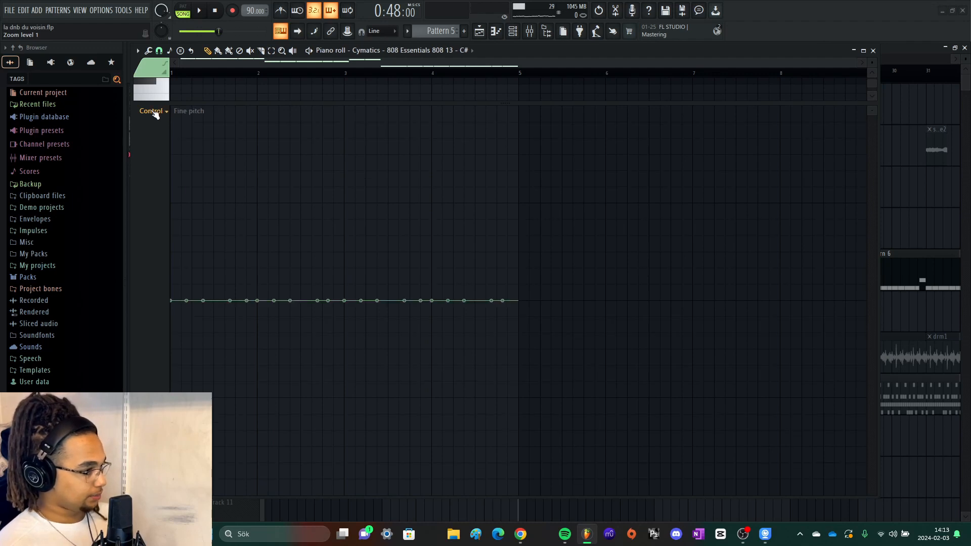
scroll(155, 115, "up", 1)
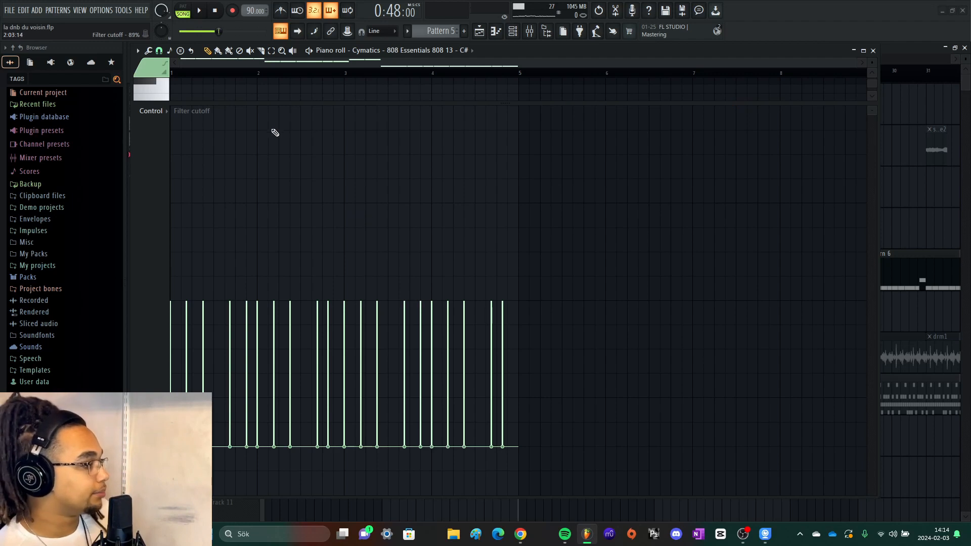
key("space")
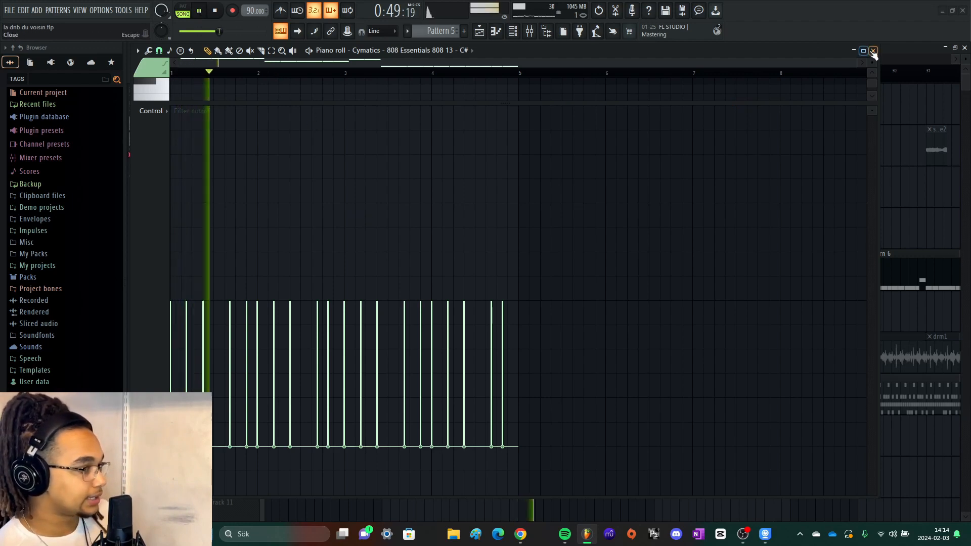
left_click(873, 51)
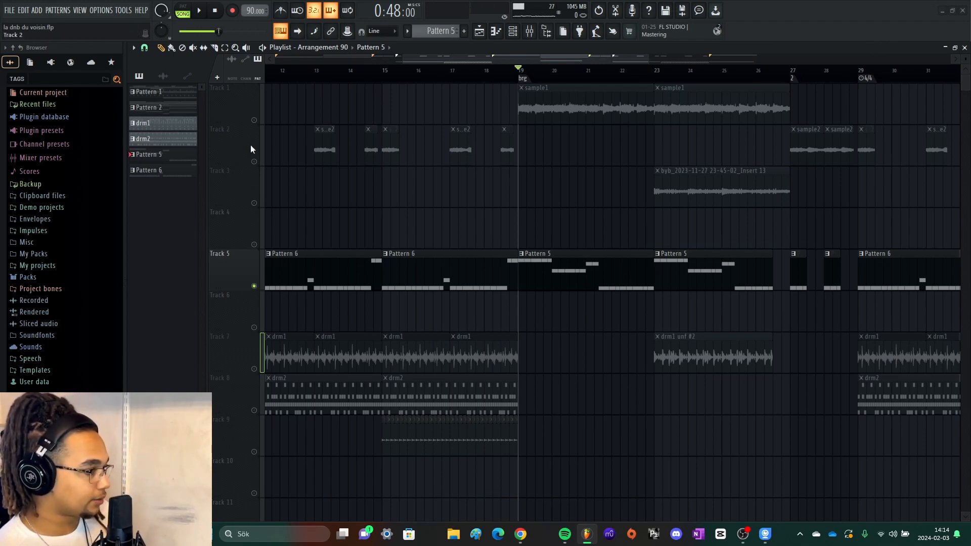
Unmute Track 1 and play the bridge from bar 19 to hear sample1 together with the Track 5 bassline.
left_click(254, 121)
key("space")
scroll(596, 219, "up", 2)
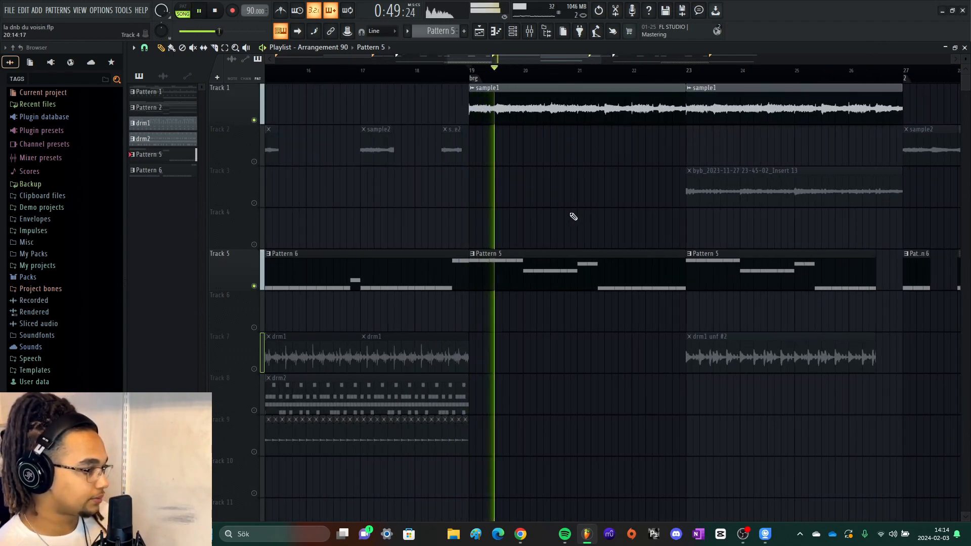
scroll(574, 217, "up", 2)
scroll(561, 218, "down", 4)
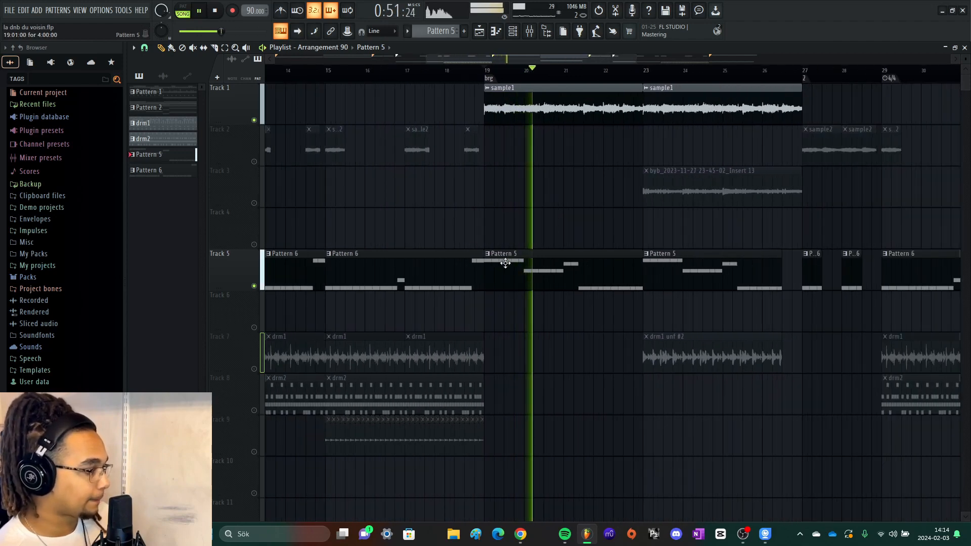
key("space")
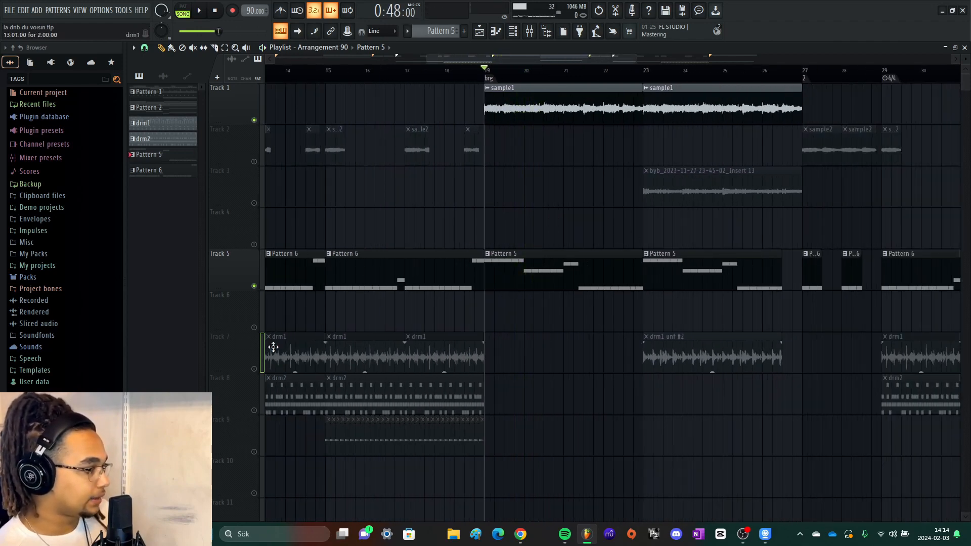
Solo Track 7 and play the drm1 unf #2 drum clip on its own from bar 23.
right_click(255, 369)
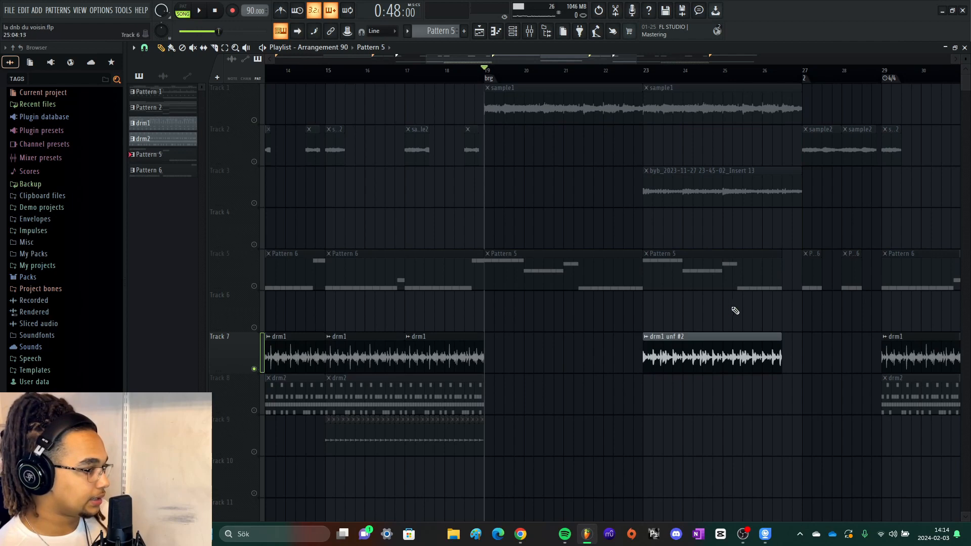
scroll(736, 311, "up", 4)
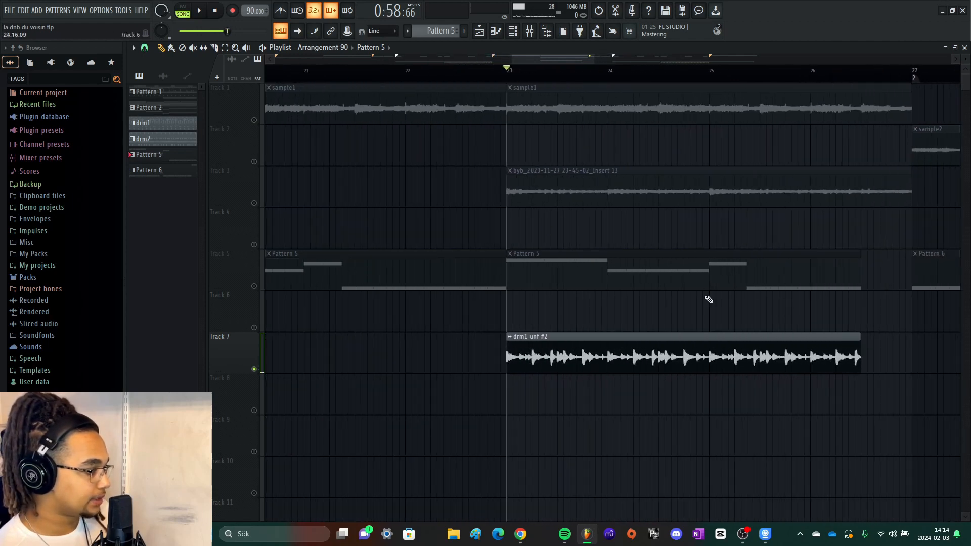
scroll(607, 342, "down", 3)
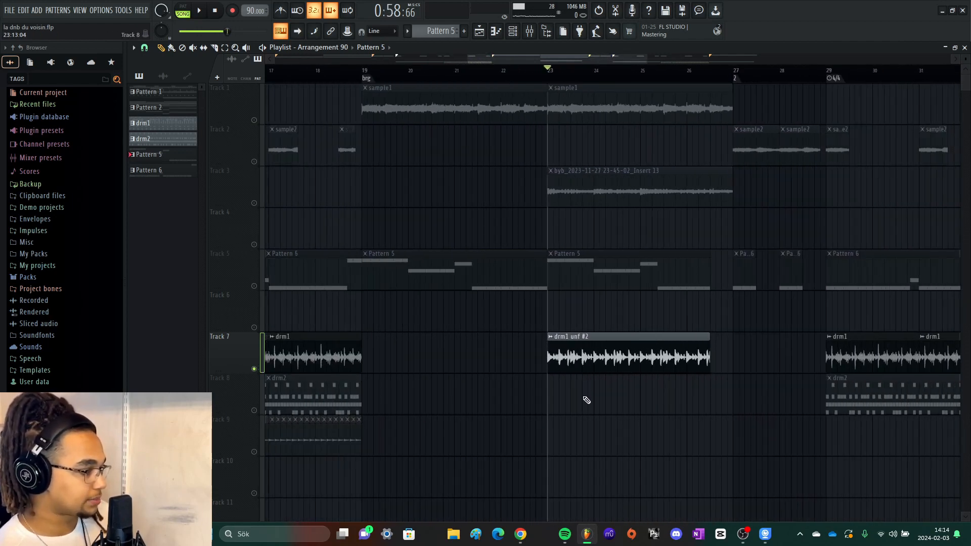
key("space")
scroll(577, 401, "up", 4)
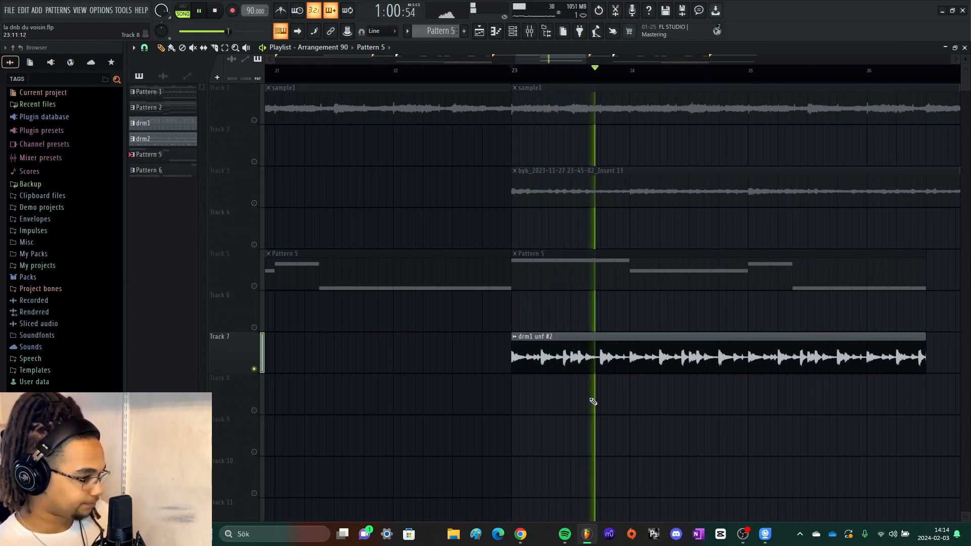
scroll(597, 402, "down", 2)
scroll(676, 385, "up", 3)
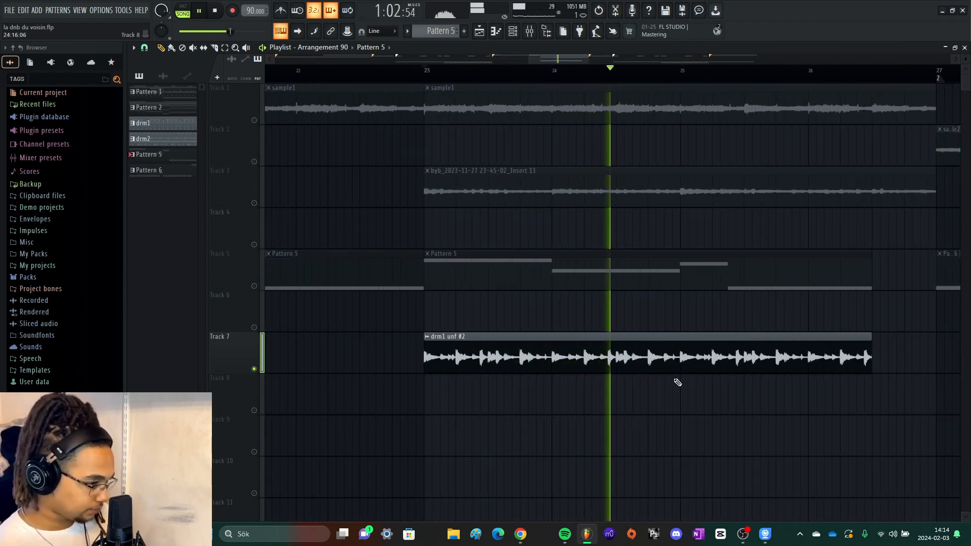
scroll(679, 386, "down", 3)
key("space")
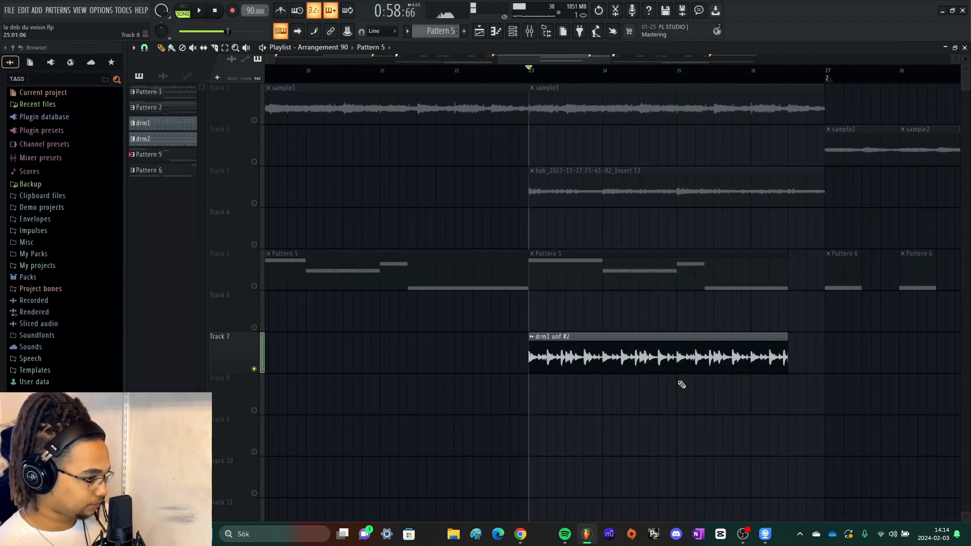
Play the second half of the bridge from bar 23 with all tracks enabled, through the transition into bar 29.
scroll(261, 385, "down", 4)
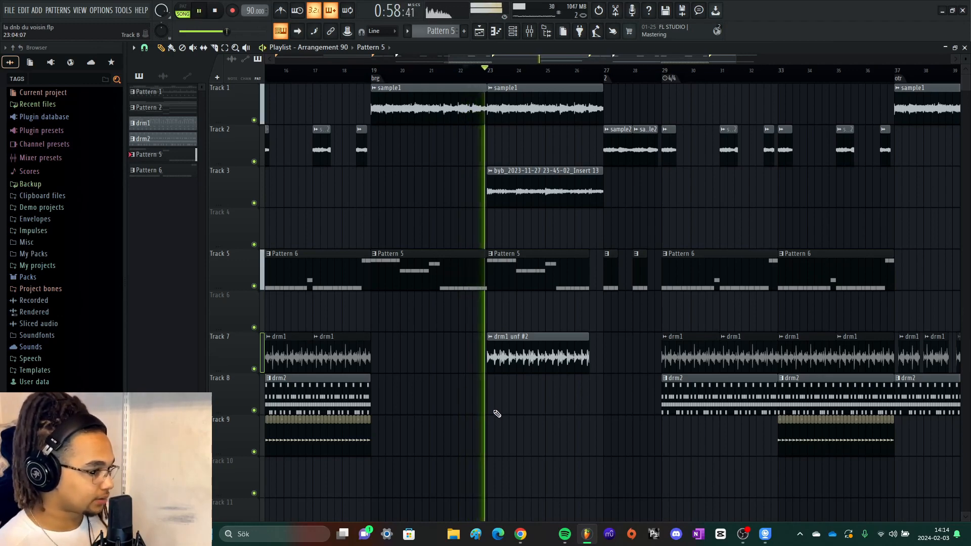
scroll(498, 408, "up", 1)
scroll(497, 408, "up", 3)
scroll(503, 408, "down", 5)
scroll(506, 411, "up", 1)
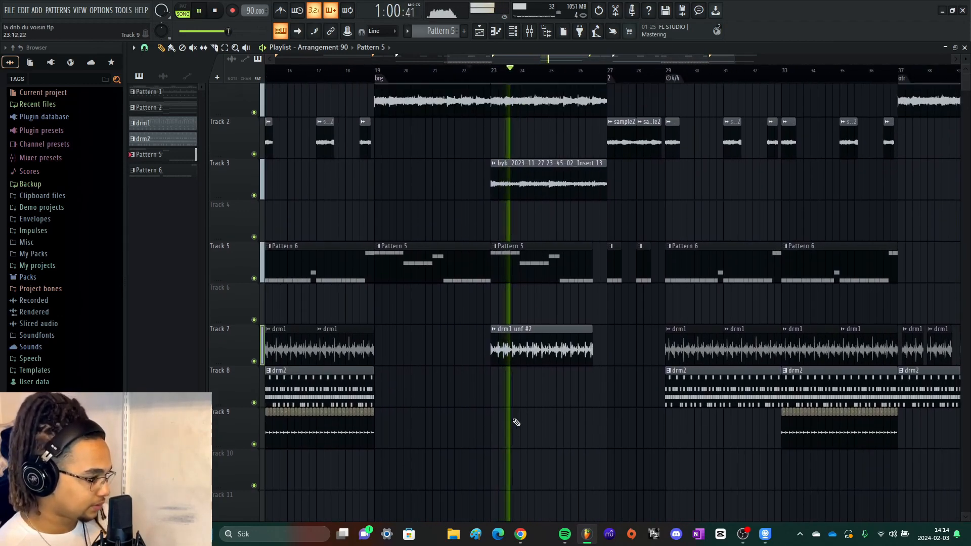
scroll(607, 405, "up", 4)
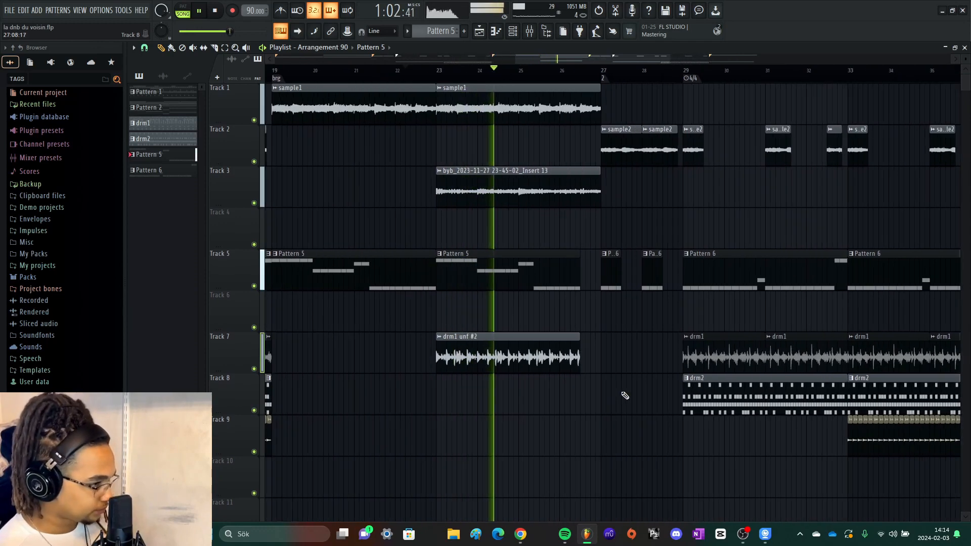
scroll(627, 389, "down", 4)
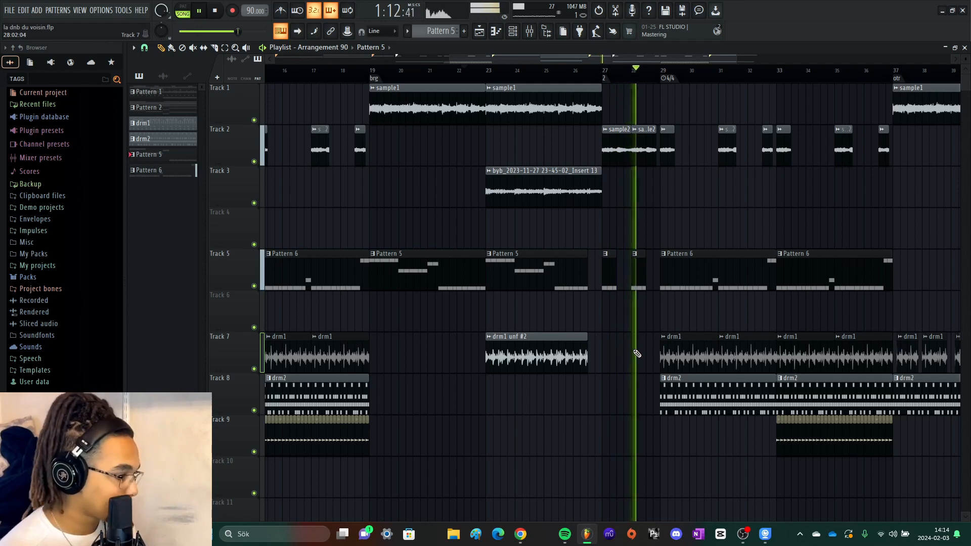
scroll(649, 362, "down", 3)
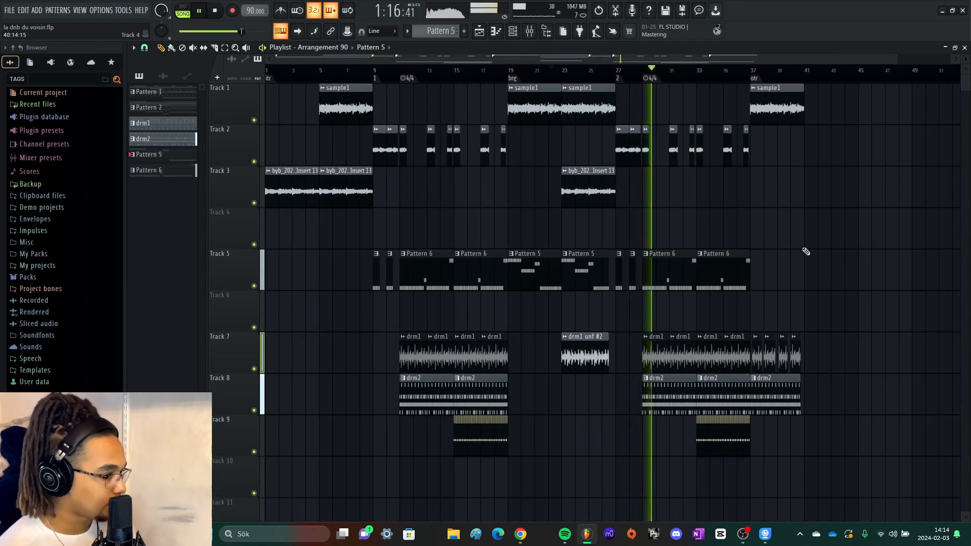
key("space")
Examine the outro at bar 37 by soloing Track 7's chopped drm1 clips, adding Track 8, and re-enabling all tracks.
scroll(802, 240, "up", 3)
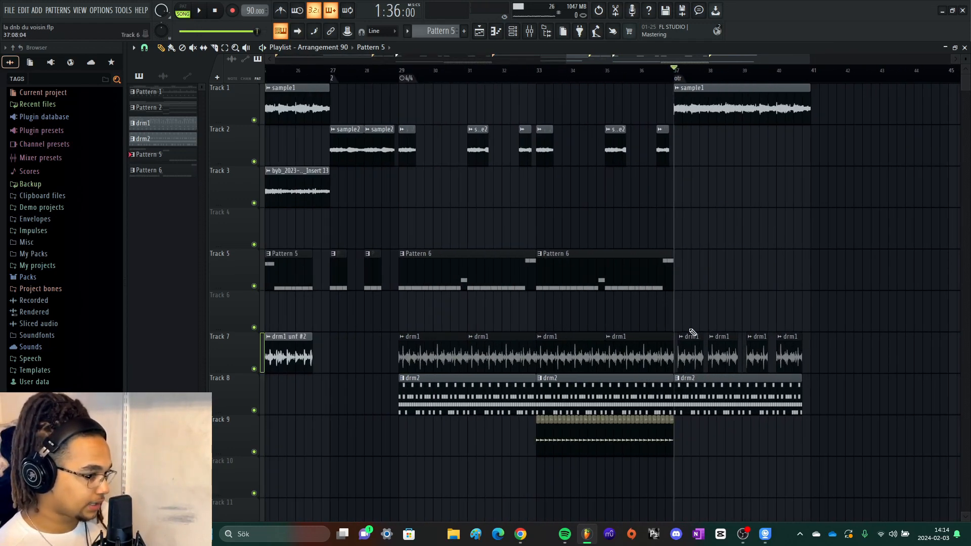
scroll(726, 228, "up", 4)
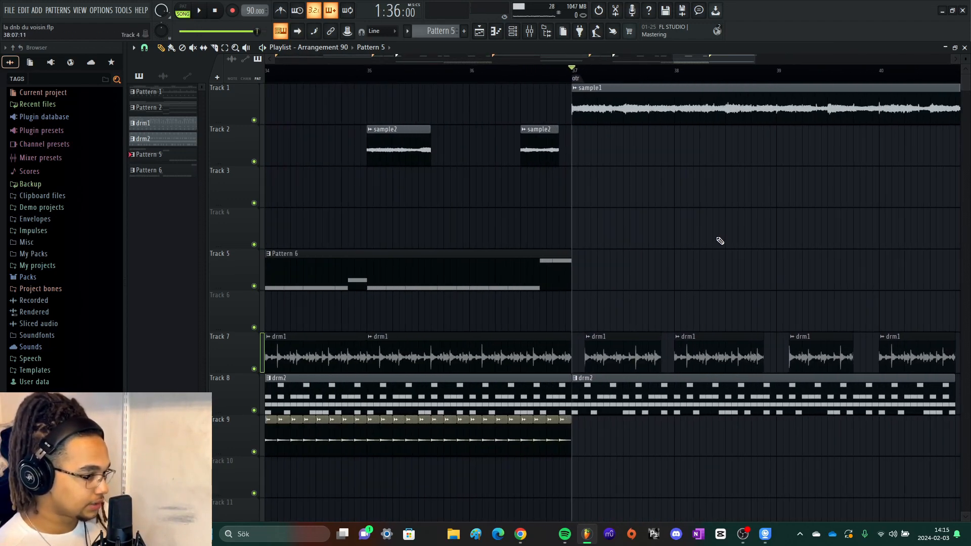
right_click(254, 370)
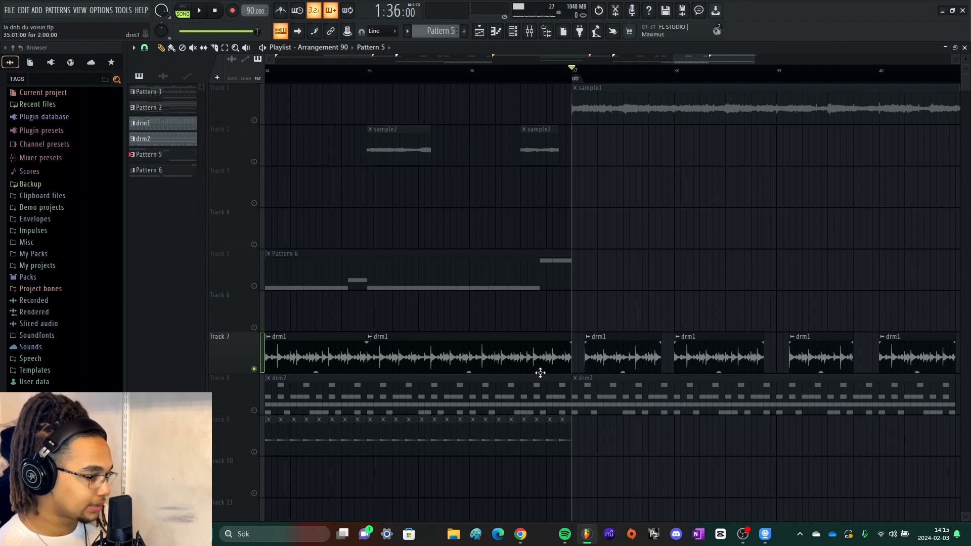
scroll(617, 364, "down", 2)
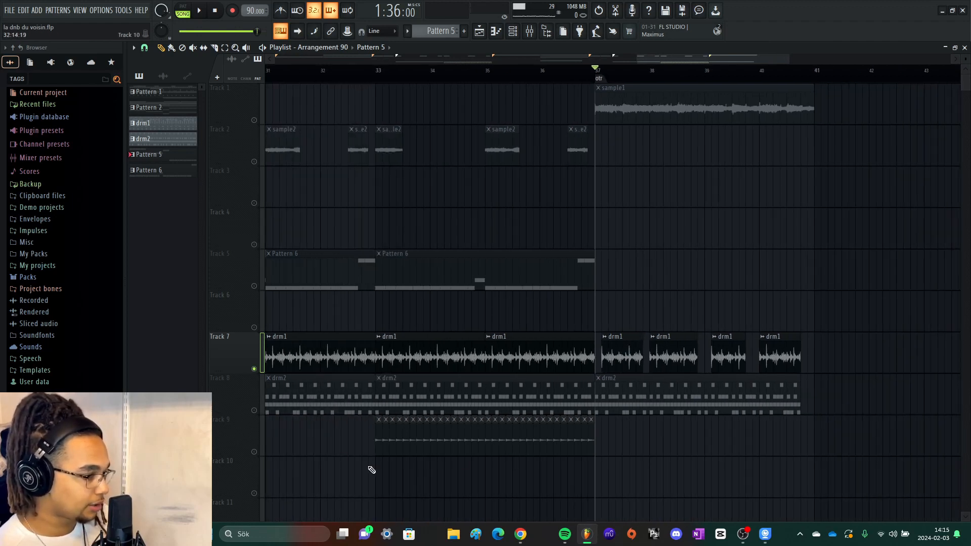
left_click(254, 411)
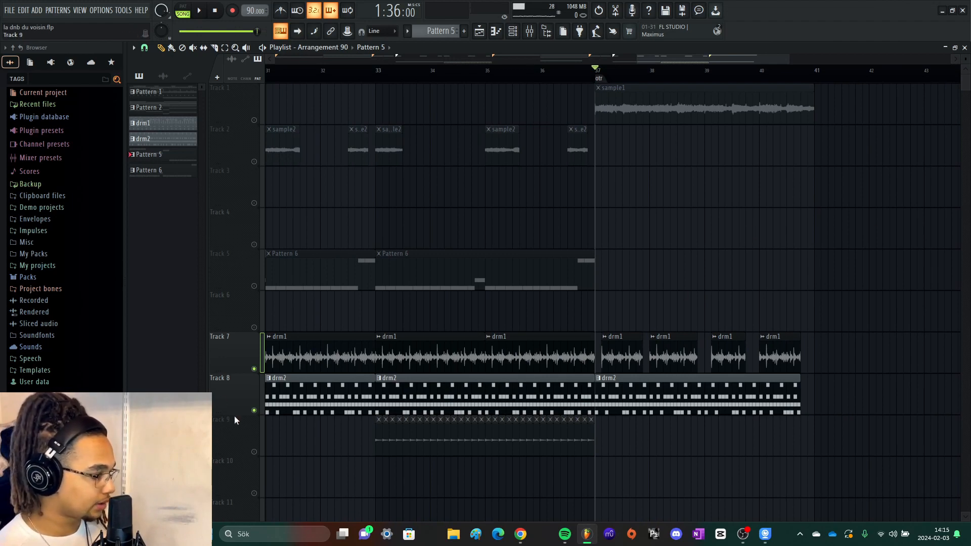
right_click(254, 411)
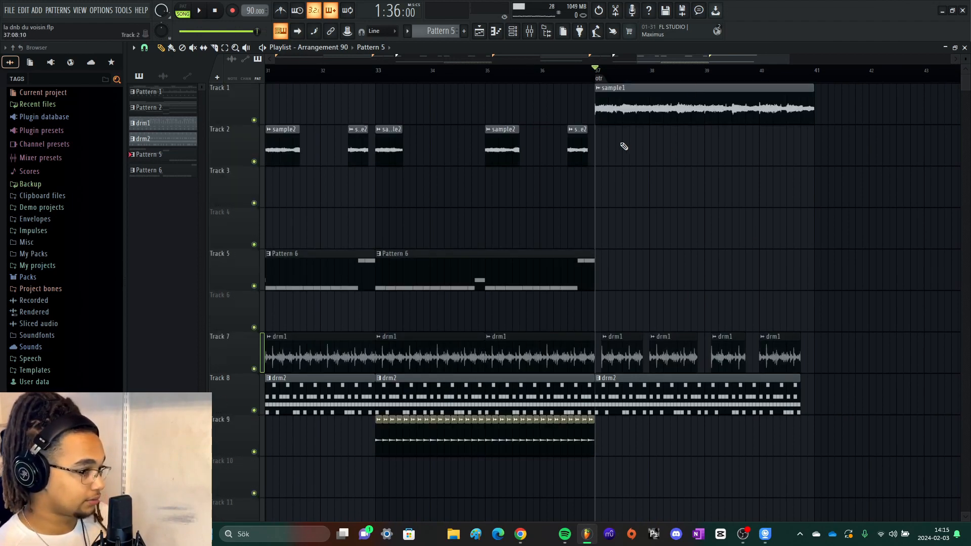
Play the outro from bar 37 with all tracks enabled, and bring the whole arrangement back into view.
scroll(661, 190, "up", 3)
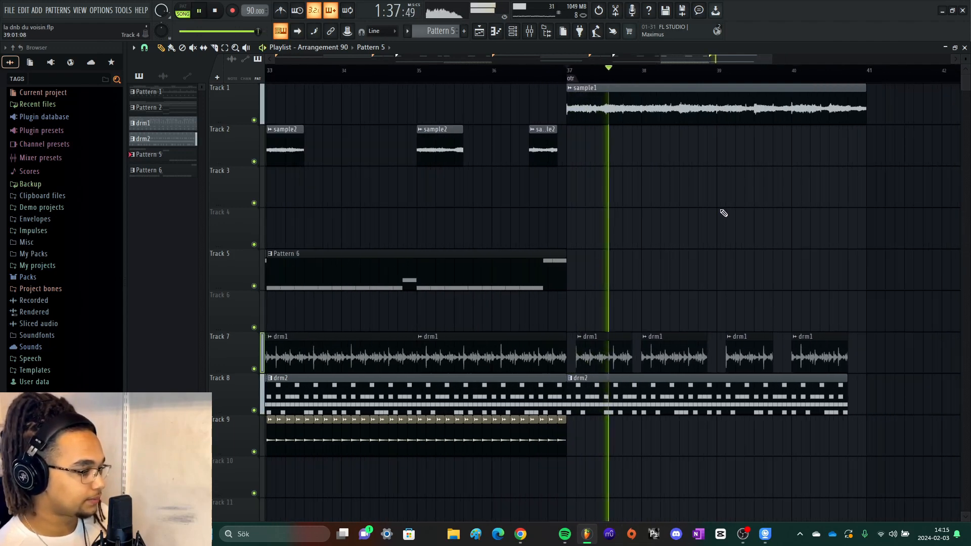
scroll(750, 219, "down", 3)
scroll(804, 210, "up", 8)
scroll(802, 210, "down", 6)
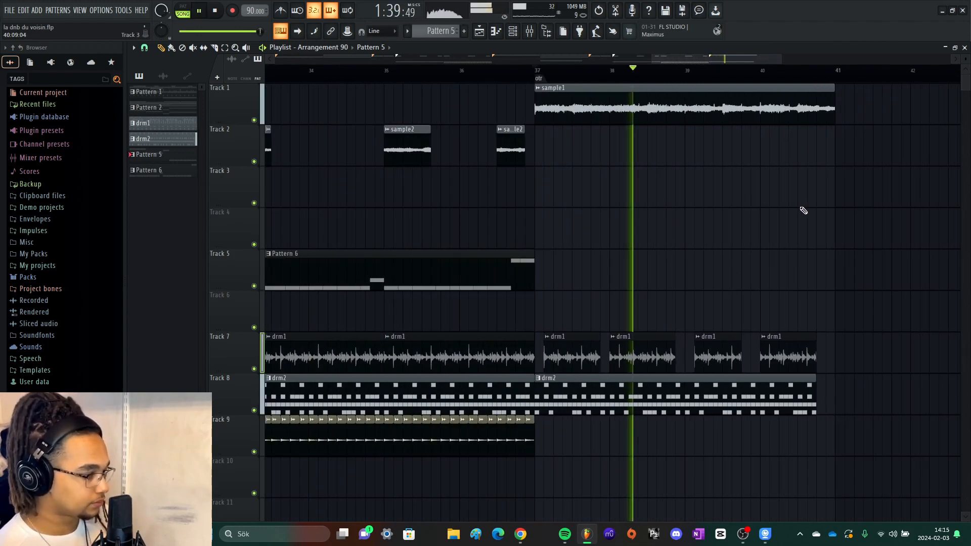
scroll(838, 218, "up", 3)
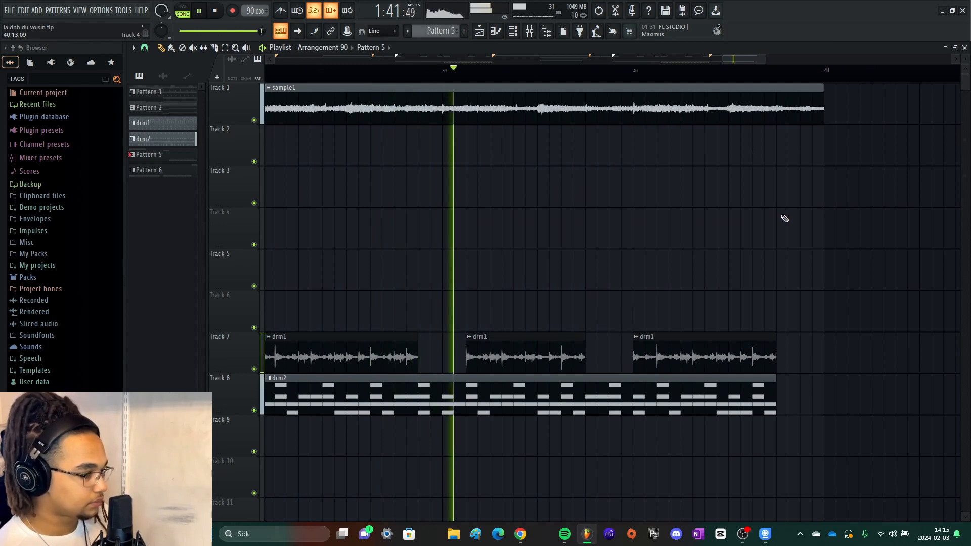
scroll(786, 217, "down", 3)
scroll(791, 217, "up", 1)
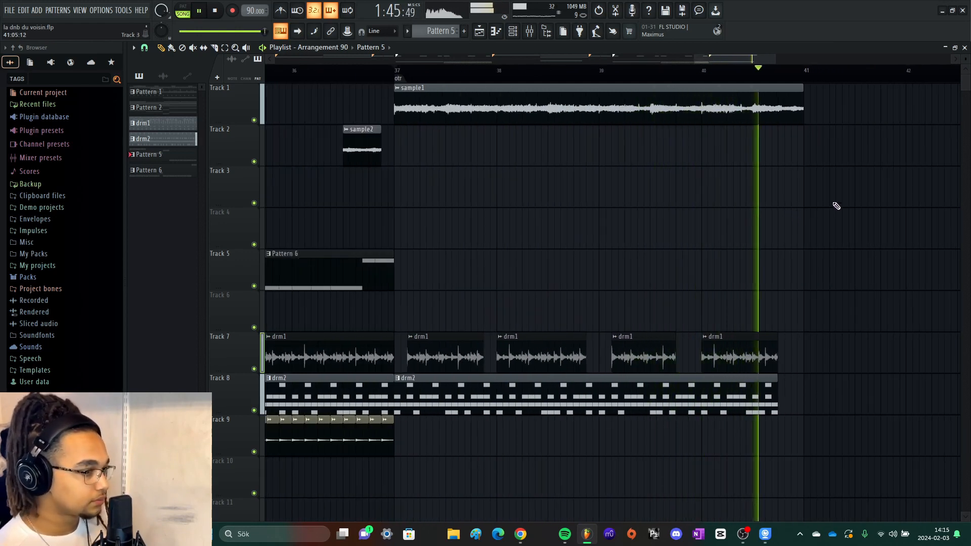
key("space")
scroll(832, 209, "down", 6)
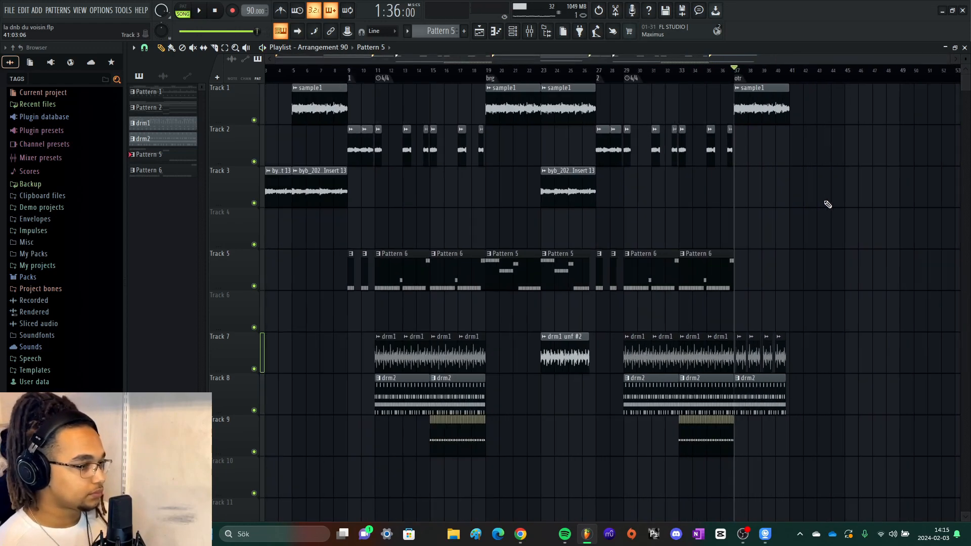